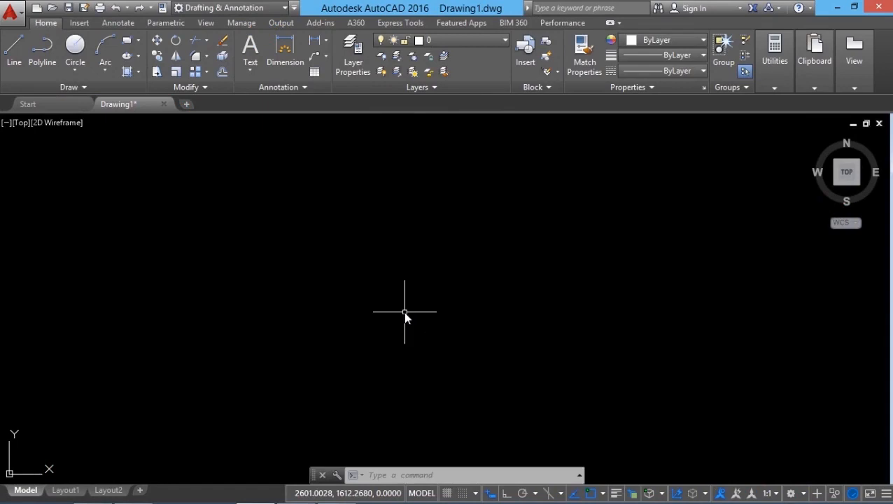
Start a new table placed by insertion point, with 12 data rows and 6 columns.
click(378, 476)
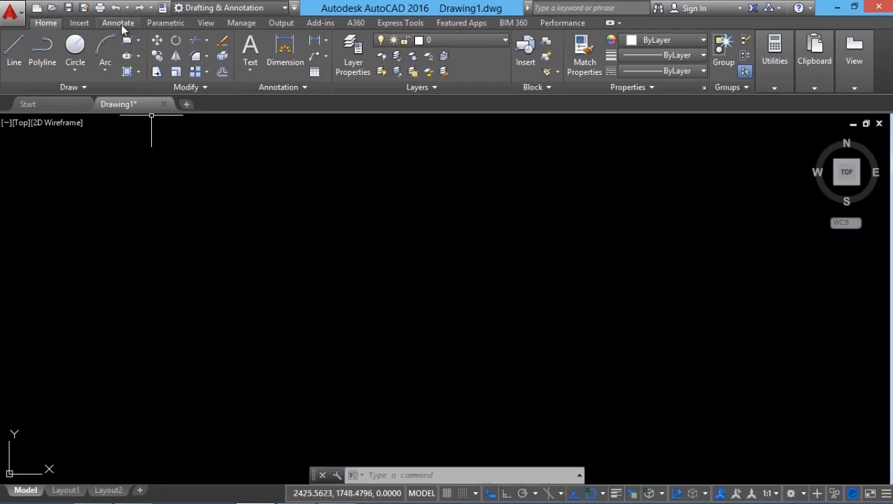
click(119, 23)
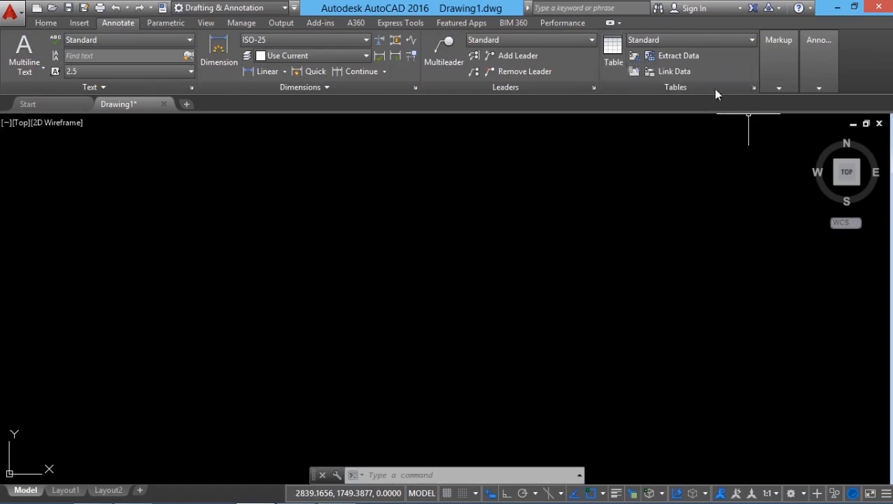
click(614, 55)
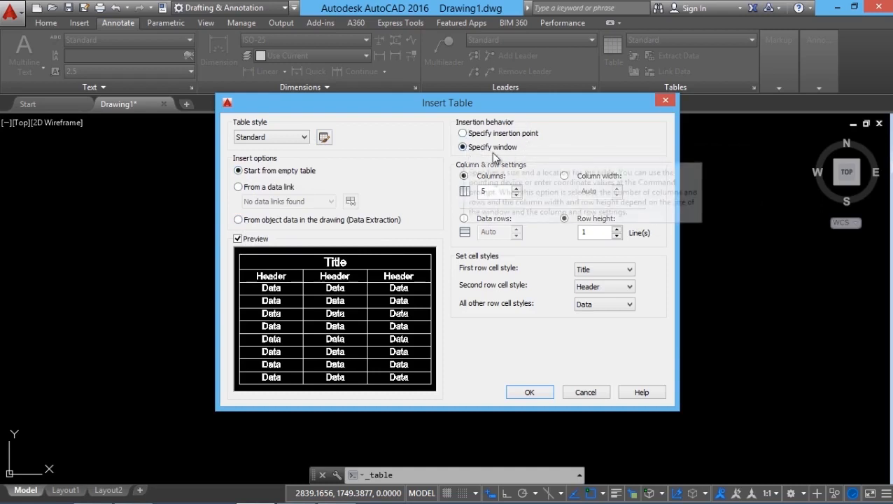
click(462, 134)
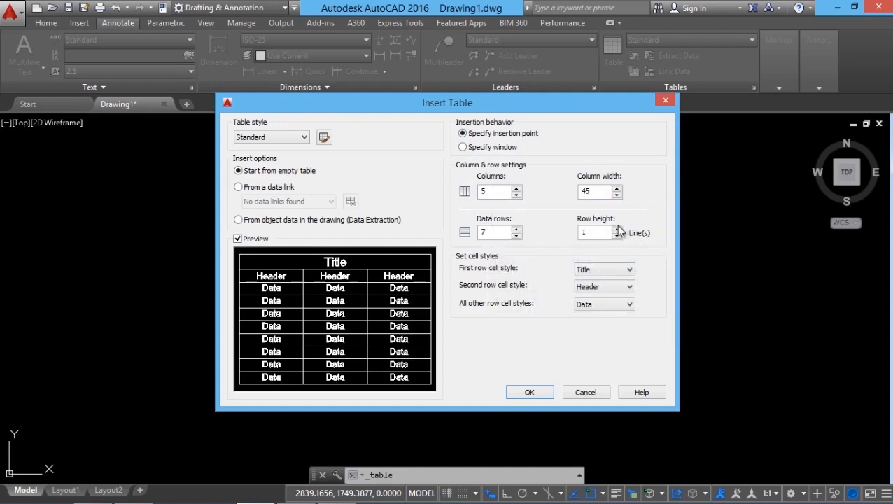
double_click(494, 232)
text(12)
text(6)
Try Data and Header as the first row cell style, and set it back to Title.
click(583, 271)
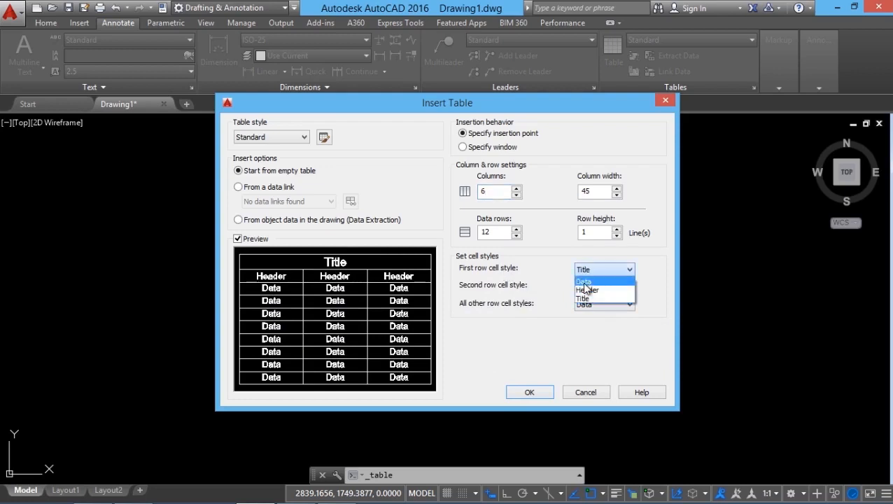
click(584, 280)
click(592, 272)
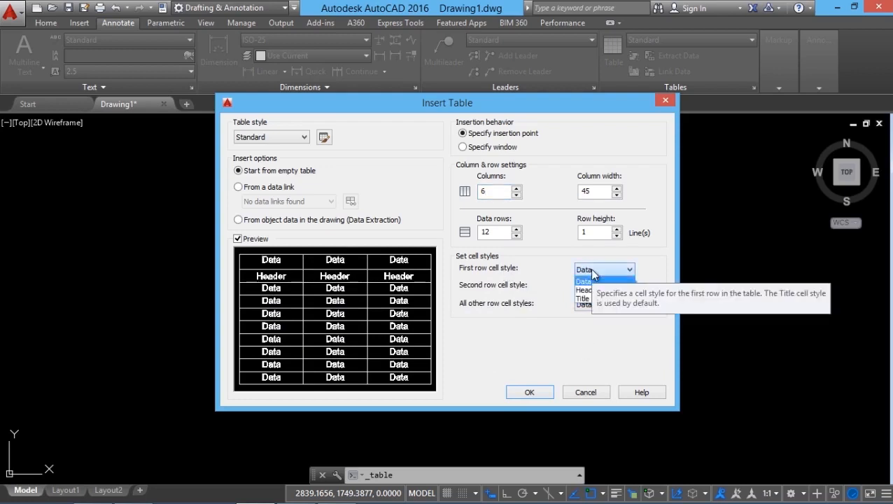
key(Down)
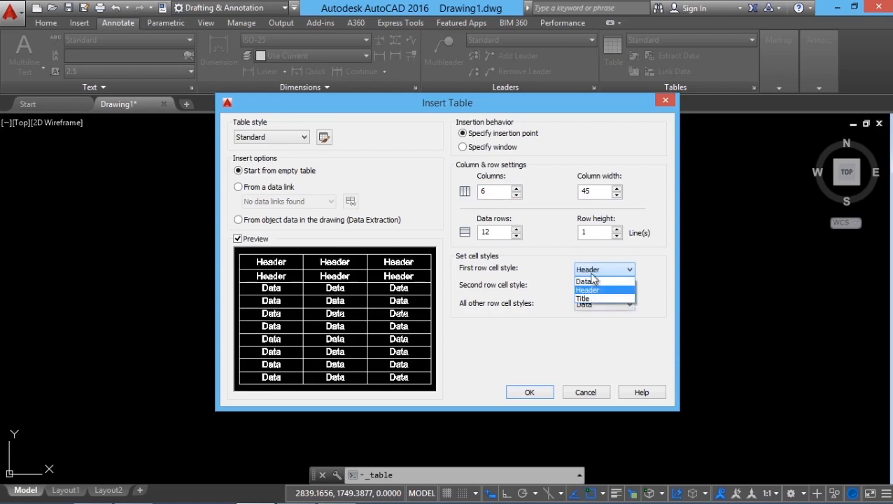
click(583, 298)
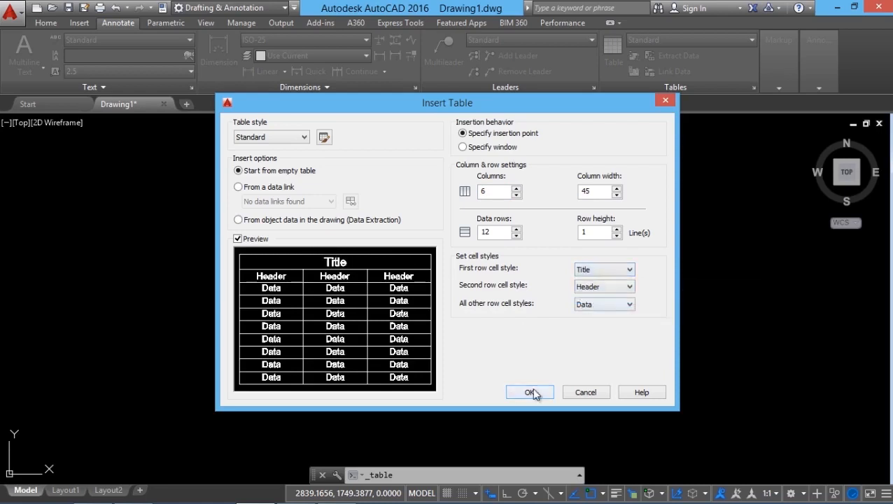
Place the table in the drawing area and close the cell text editor without entering a title.
click(530, 392)
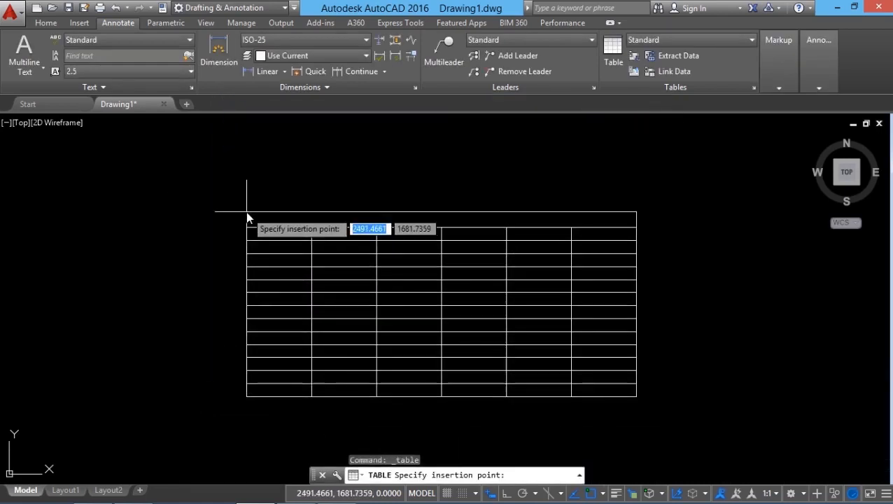
click(213, 195)
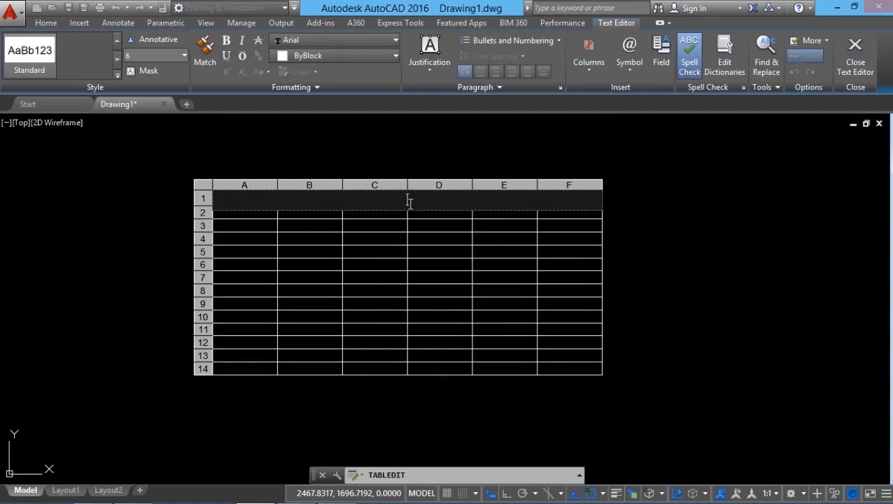
click(856, 67)
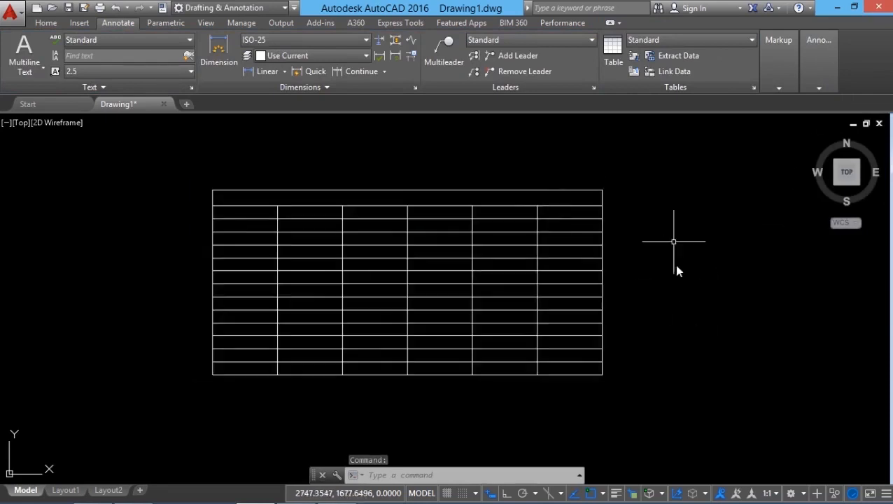
Select the whole table by its border and, separately, the single cell E6, clearing each selection.
scroll(628, 371, down, 1)
click(603, 366)
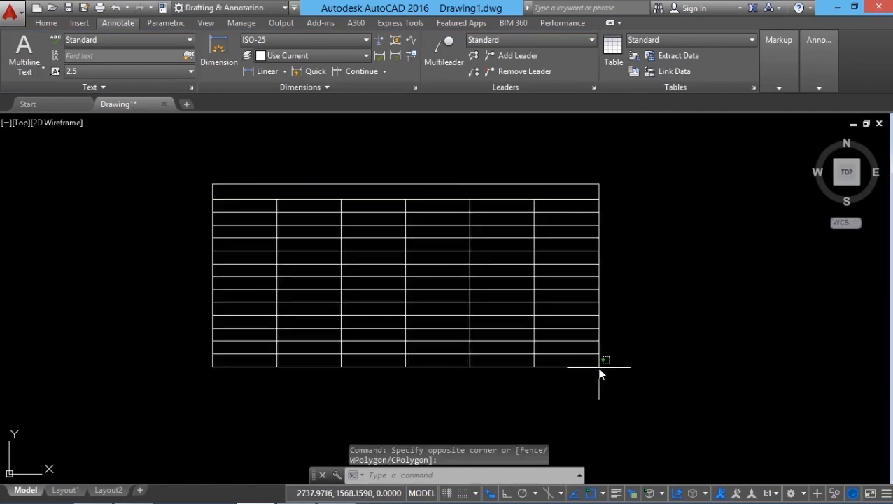
click(598, 369)
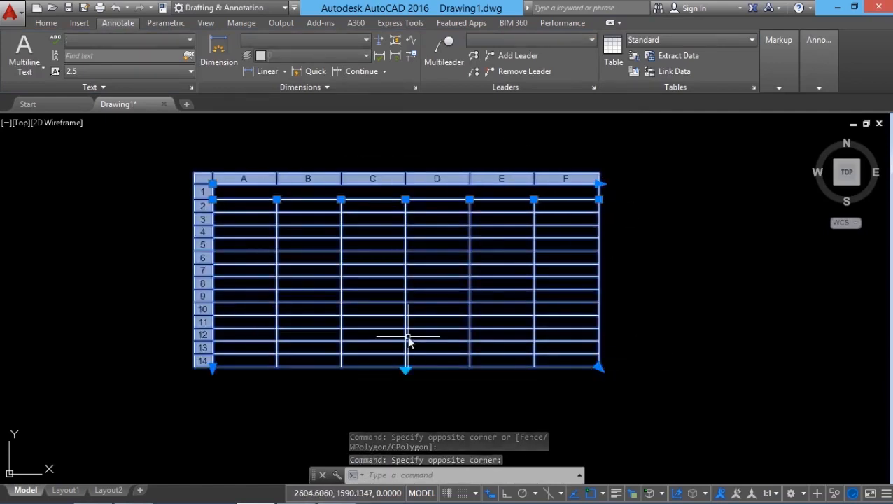
key(Escape)
click(504, 260)
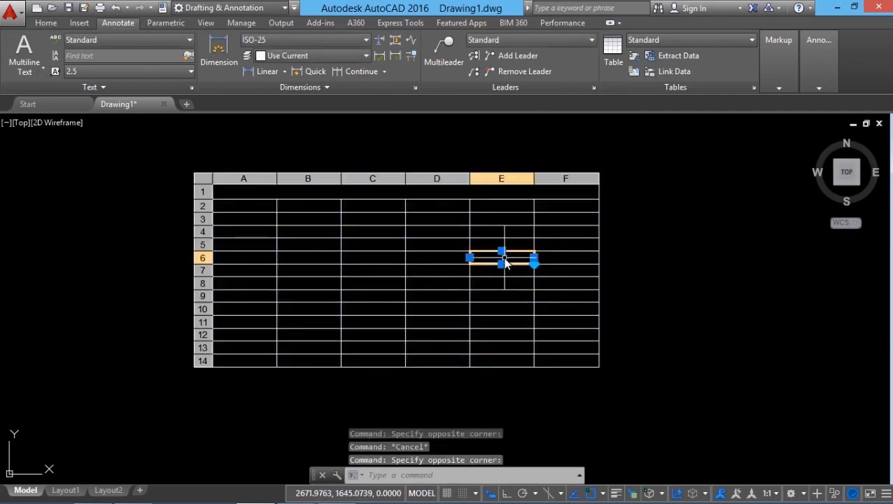
scroll(508, 259, up, 3)
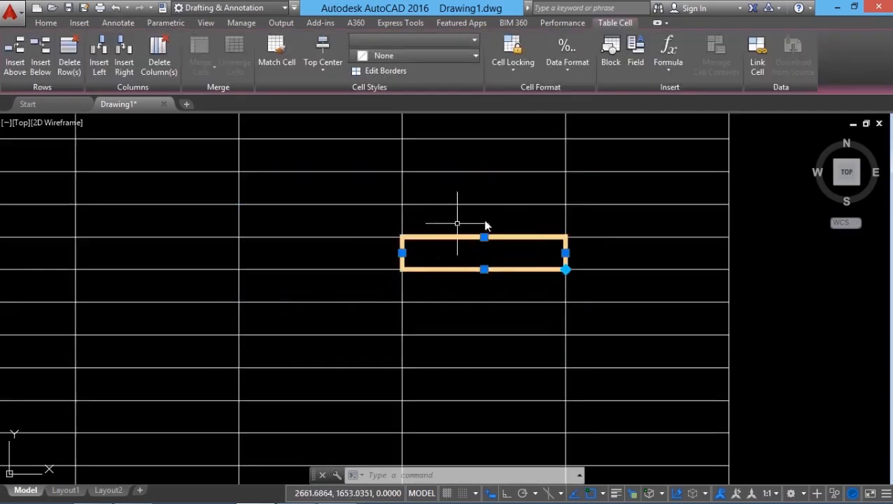
scroll(435, 271, down, 4)
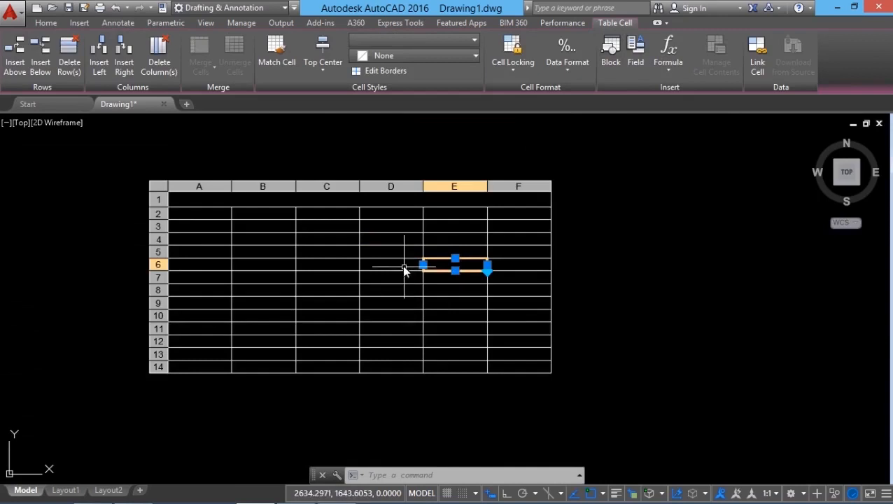
key(Escape)
Select the table and uniformly stretch its width outward from the upper-right corner.
click(453, 373)
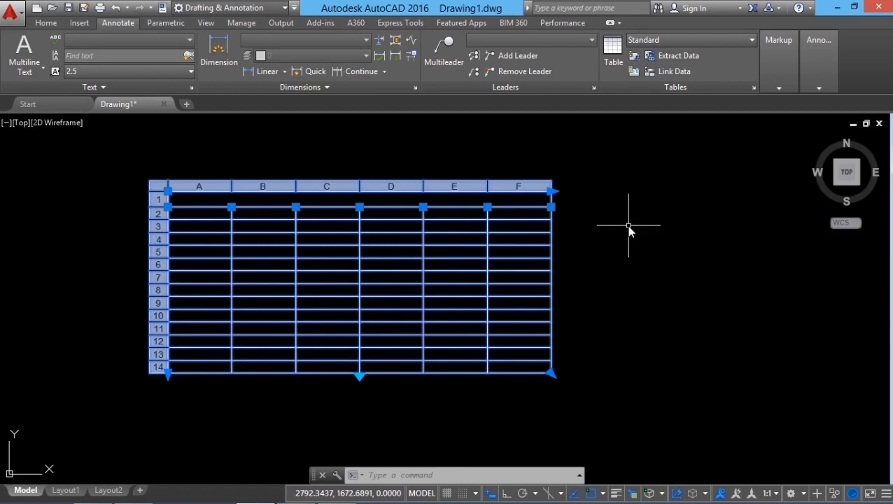
click(550, 191)
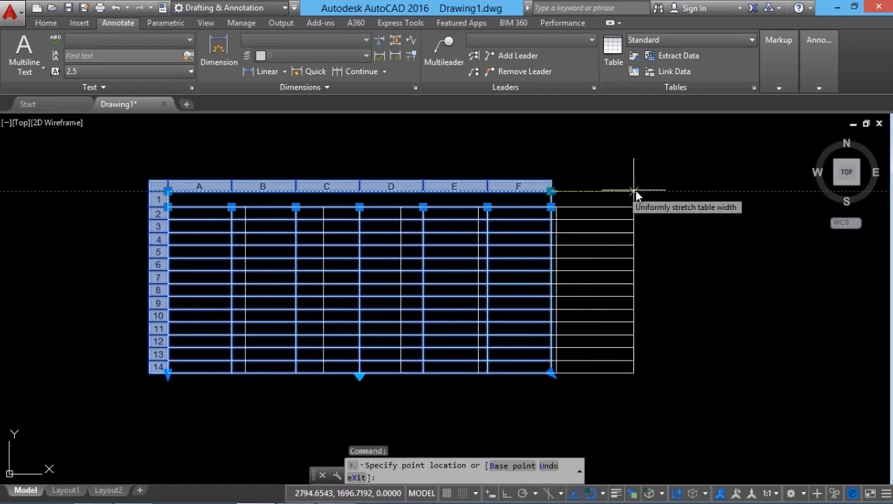
click(704, 191)
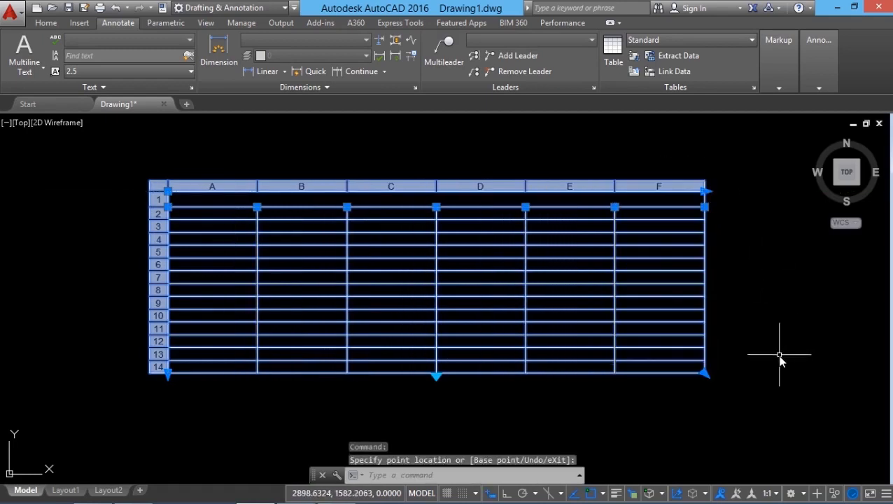
Uniformly stretch the table's height downward from the lower-left corner, and undo the width and height stretches.
click(167, 375)
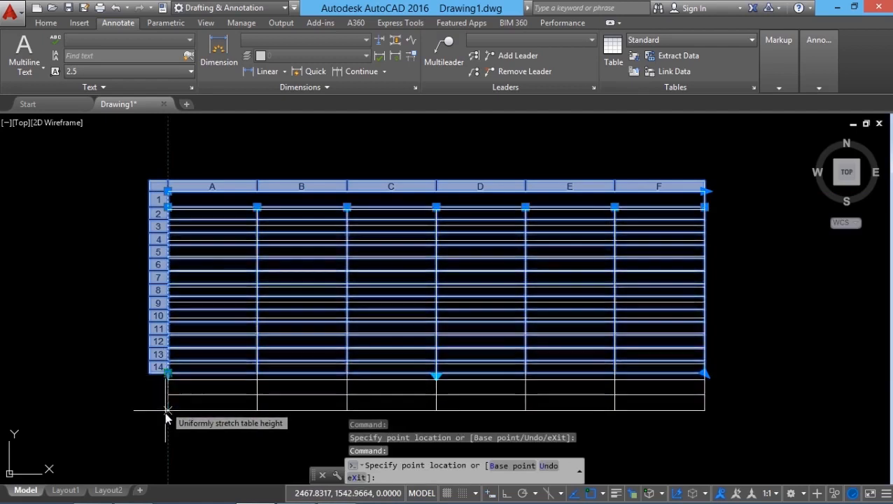
click(165, 461)
key(Escape)
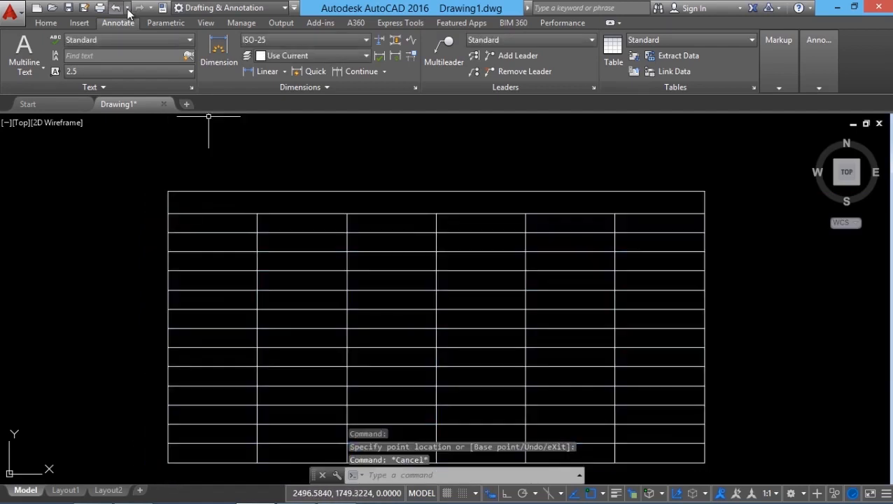
key(ctrl+z)
Stretch the column border between E and F toward column F, and undo the change.
click(513, 247)
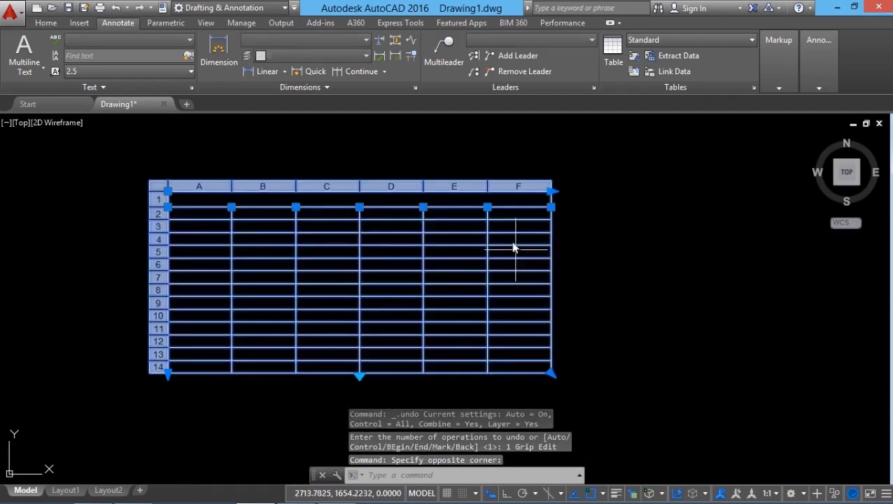
click(488, 207)
scroll(488, 205, up, 4)
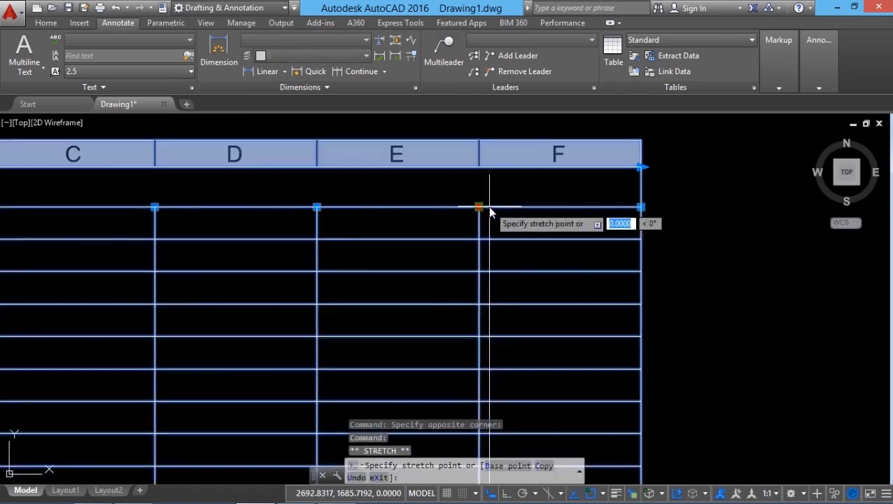
click(524, 210)
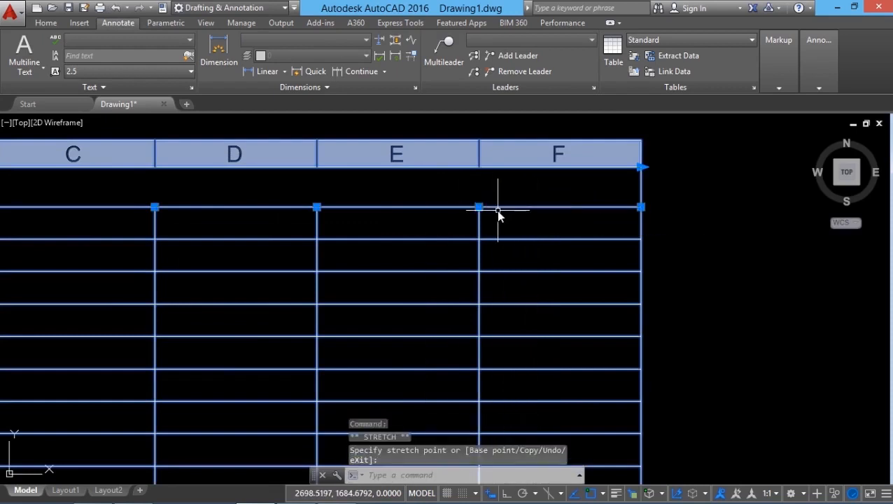
key(Escape)
scroll(497, 210, down, 4)
click(116, 8)
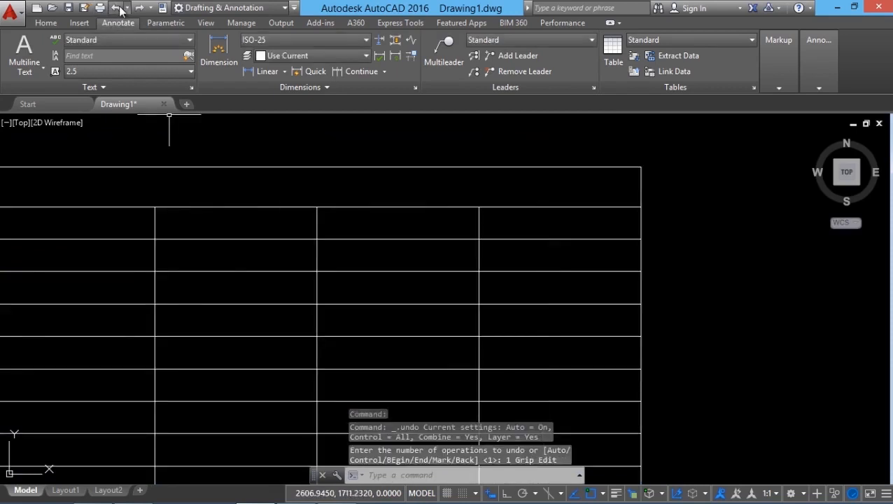
Stretch the lower edge of cell E4 downward to make its row taller, and undo the change.
scroll(373, 112, down, 6)
scroll(346, 135, up, 2)
middle_drag(356, 172, 373, 269)
scroll(319, 268, up, 2)
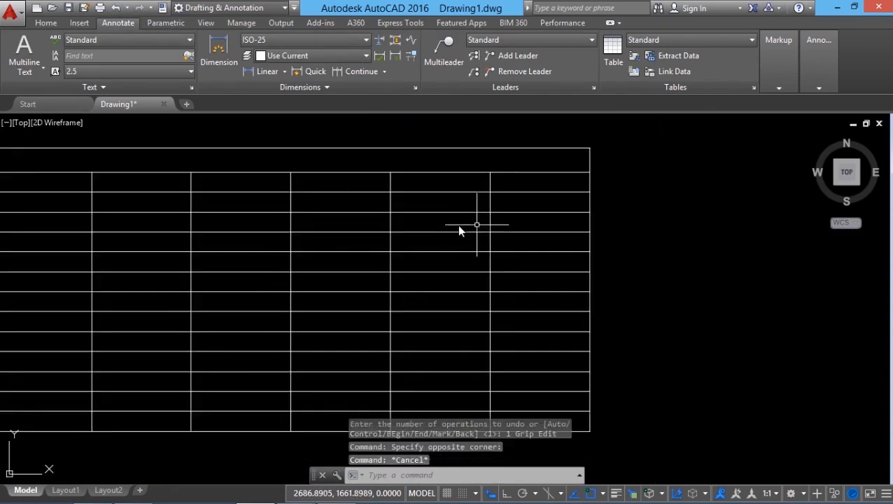
click(456, 223)
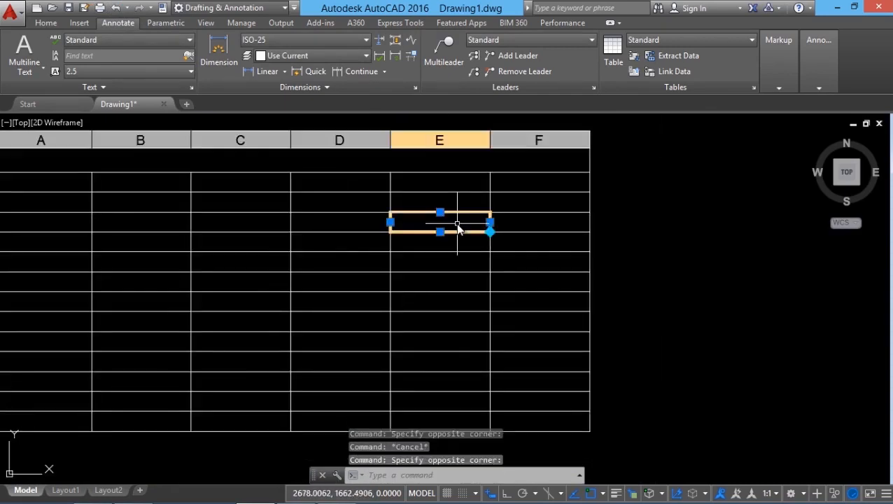
click(439, 231)
scroll(441, 238, up, 2)
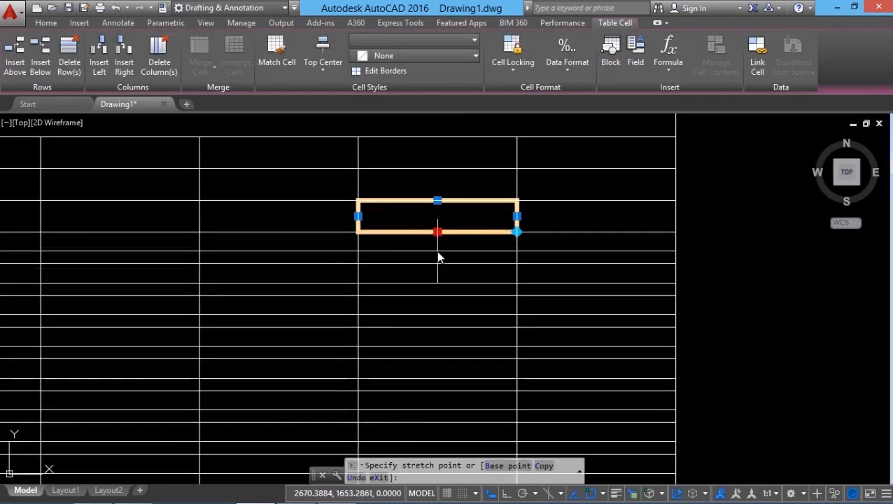
key(Escape)
scroll(538, 199, down, 2)
middle_drag(461, 243, 517, 243)
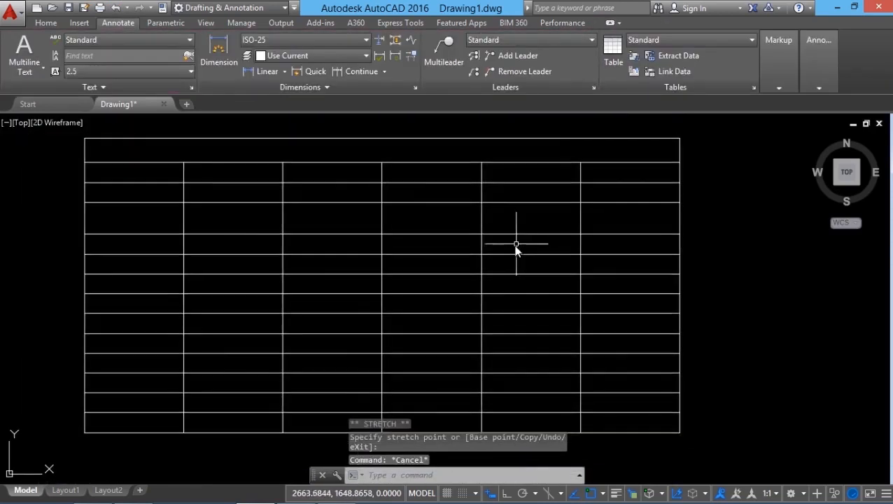
key(ctrl+z)
Uniformly stretch the table's width and height together outward from its lower-right corner.
click(617, 381)
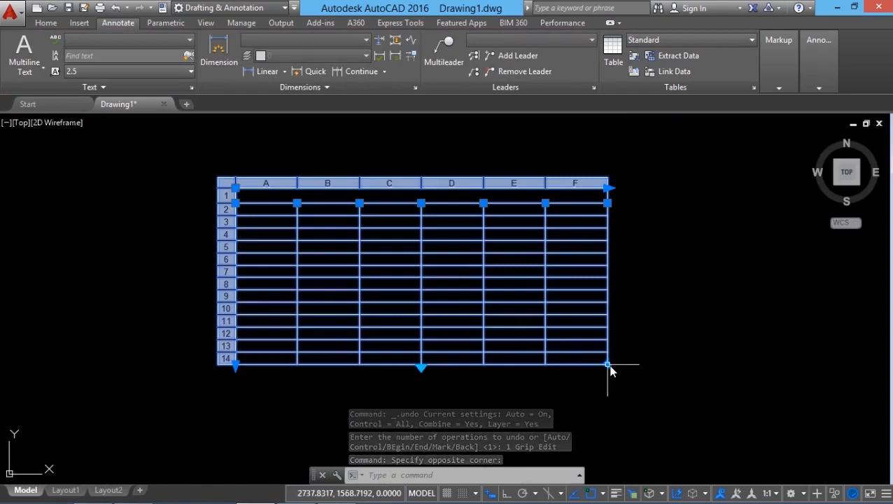
click(608, 364)
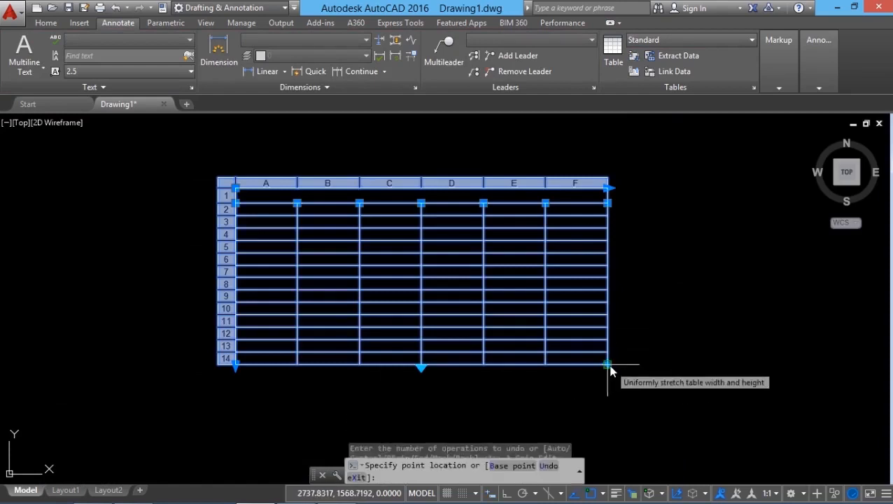
click(667, 420)
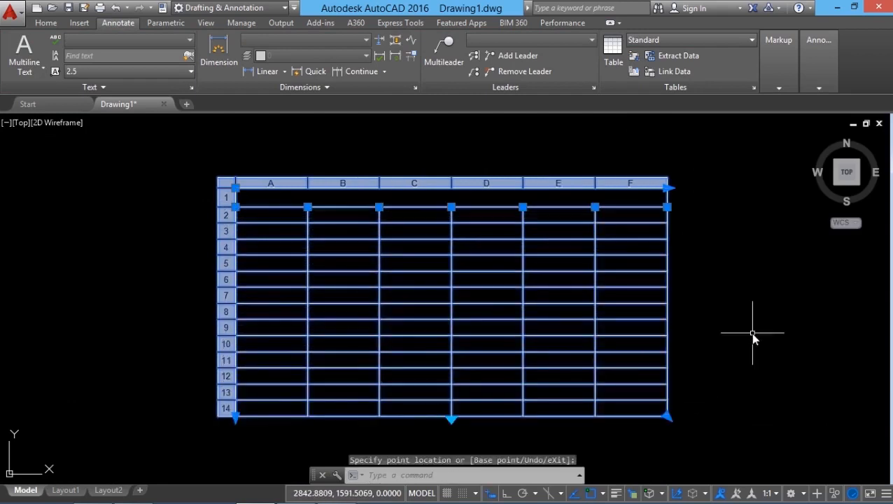
key(Escape)
Select the whole table and activate table breaking from its lower middle grip.
click(419, 370)
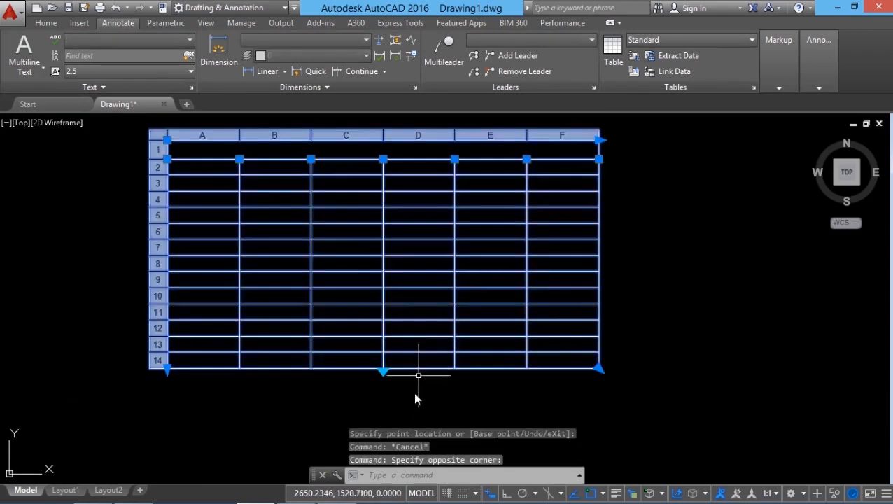
scroll(319, 409, down, 3)
scroll(360, 383, up, 3)
scroll(372, 404, down, 3)
scroll(399, 405, up, 3)
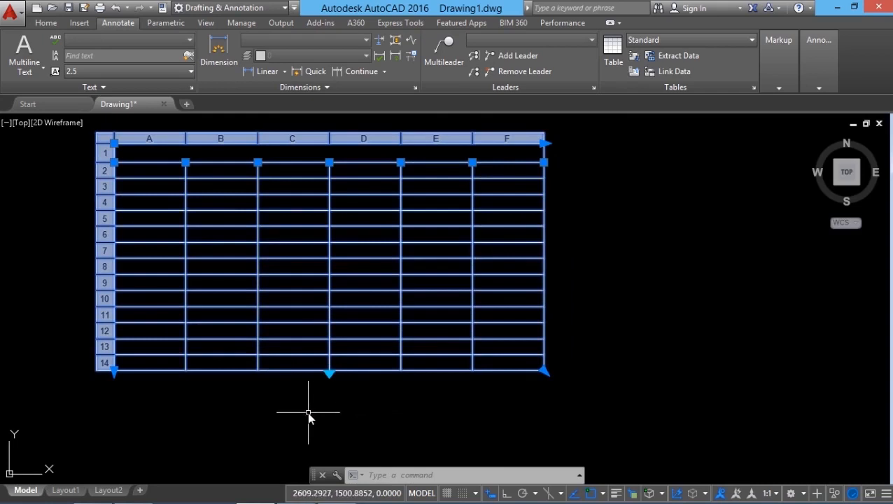
click(329, 372)
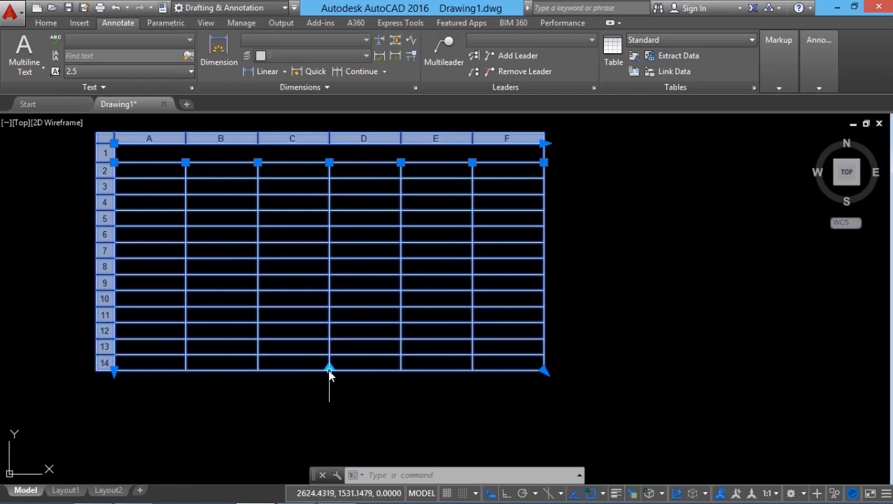
Try breaking the table into segments toward the right by raising its break point, and cancel the break.
click(329, 368)
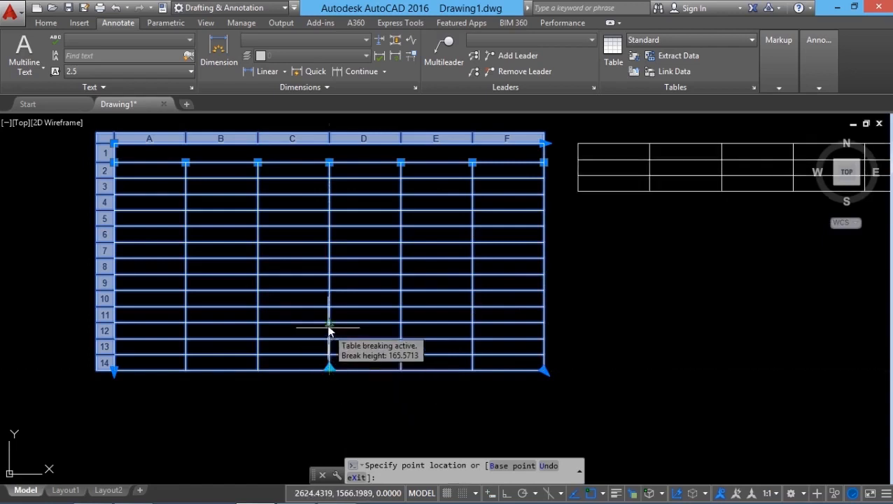
scroll(329, 308, down, 4)
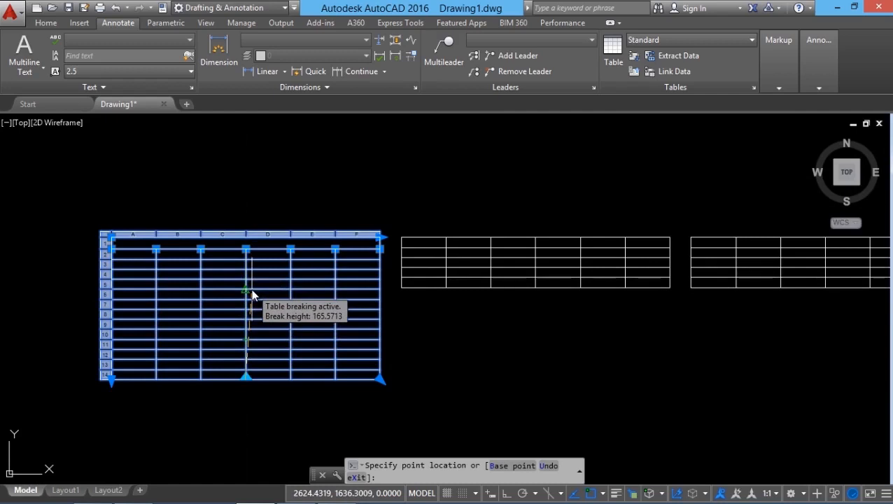
key(Escape)
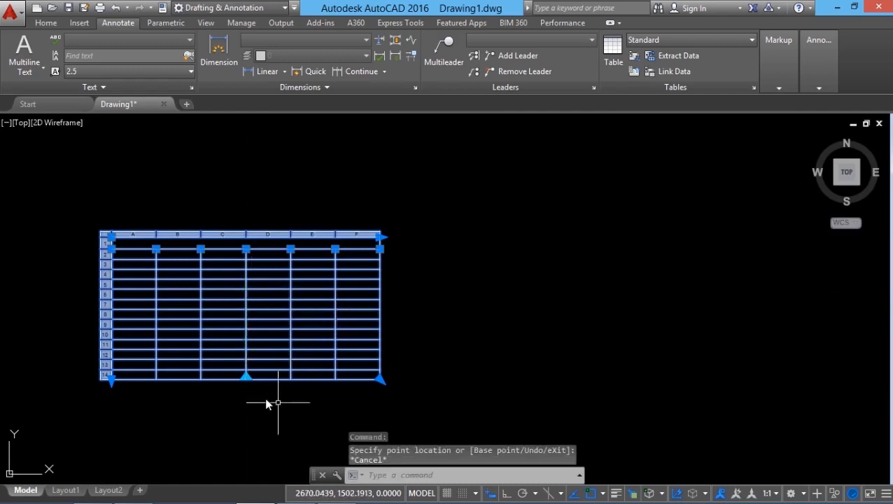
middle_drag(259, 399, 396, 347)
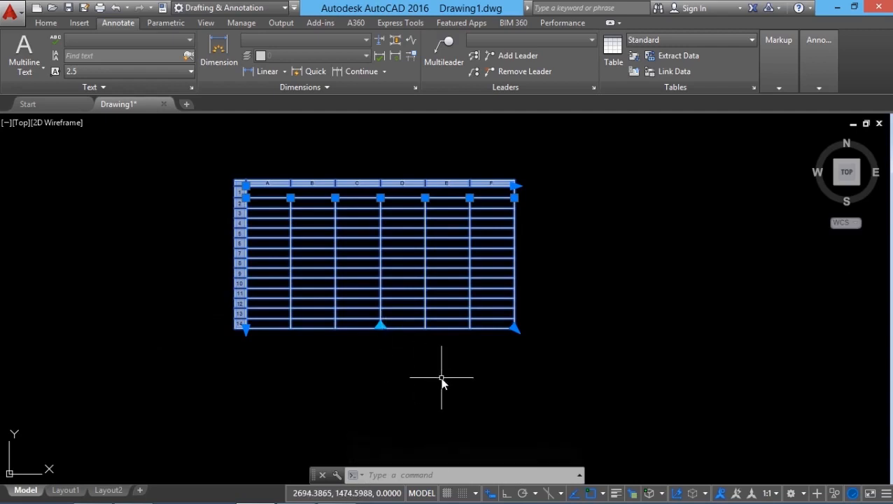
key(Escape)
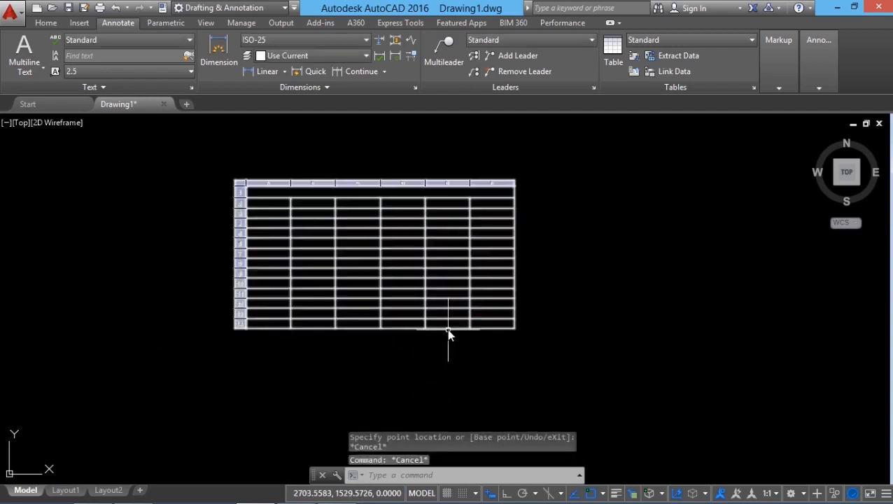
Keep table breaks enabled in the table's properties and set the break direction to Down.
click(449, 333)
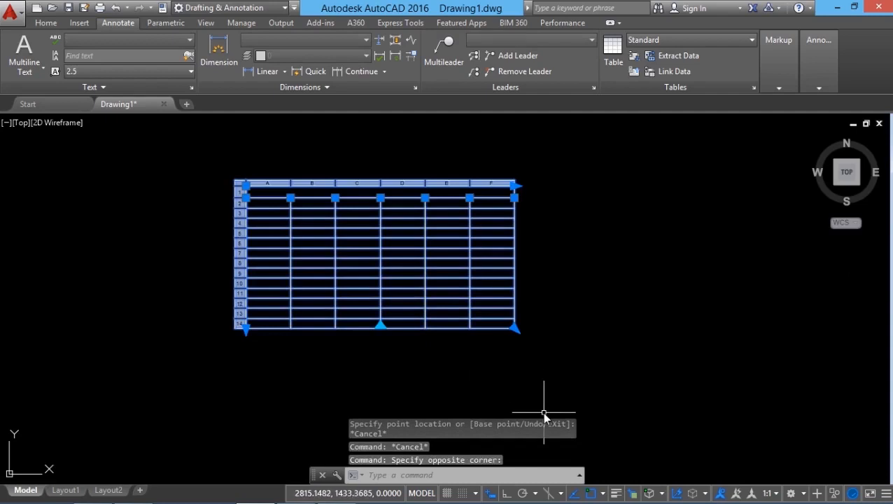
key(ctrl+1)
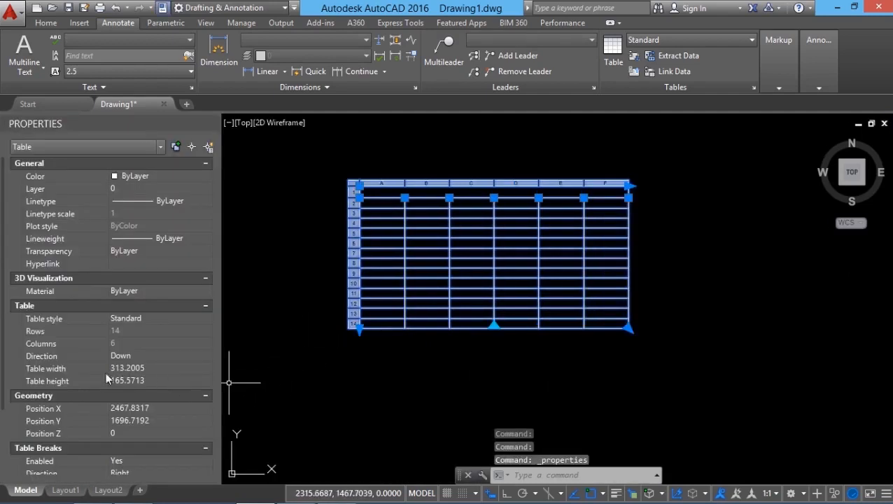
scroll(154, 414, down, 3)
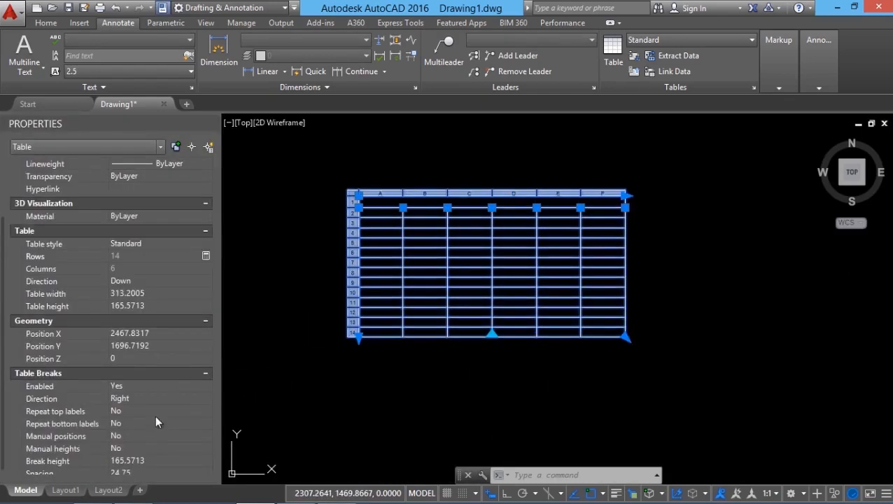
click(152, 382)
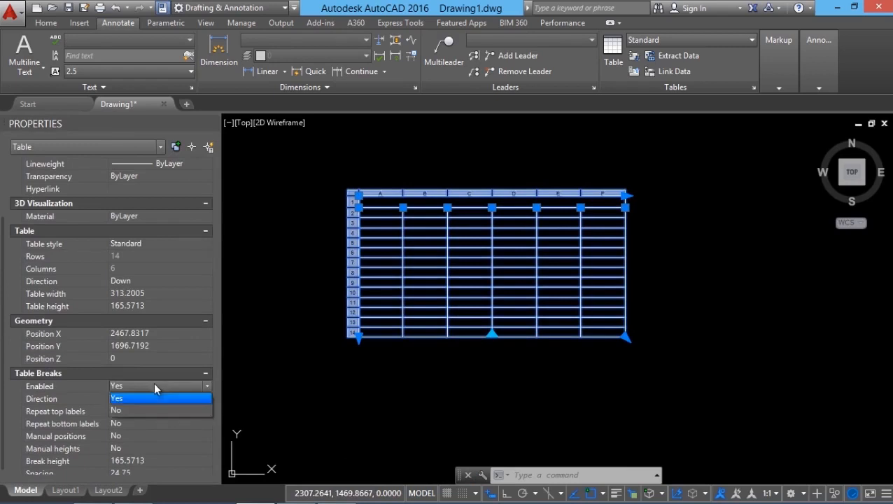
click(114, 399)
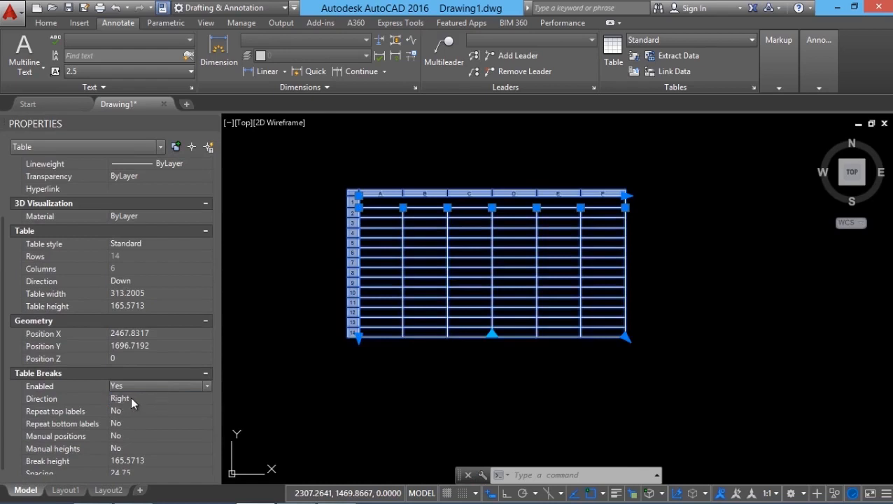
click(131, 398)
click(146, 397)
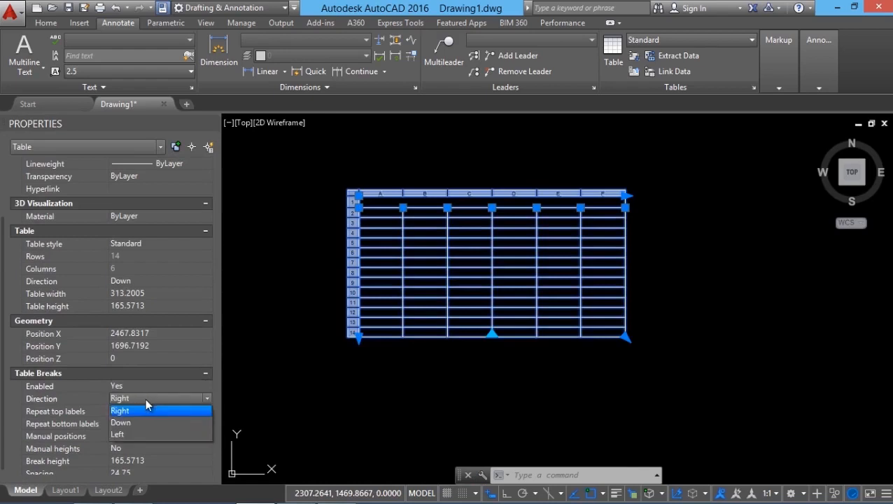
click(128, 421)
Break the table into stacked segments with the first break after row 3, and extend the break point downward to rejoin them.
click(492, 333)
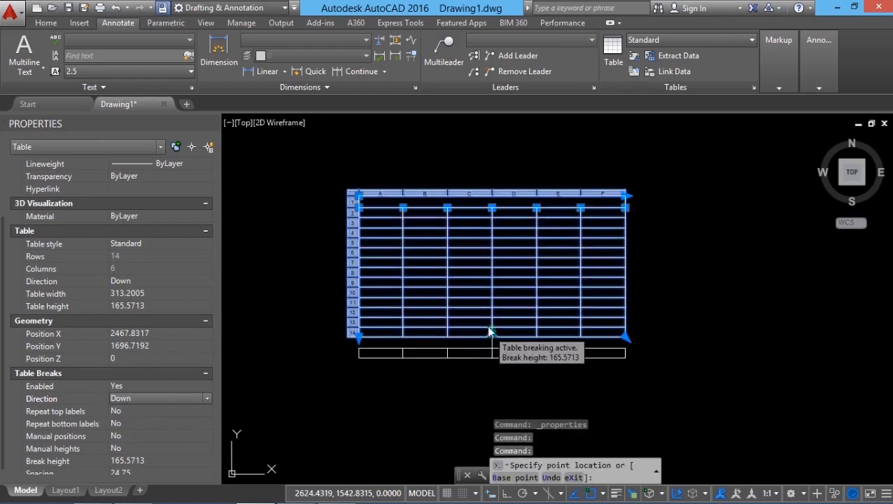
click(492, 230)
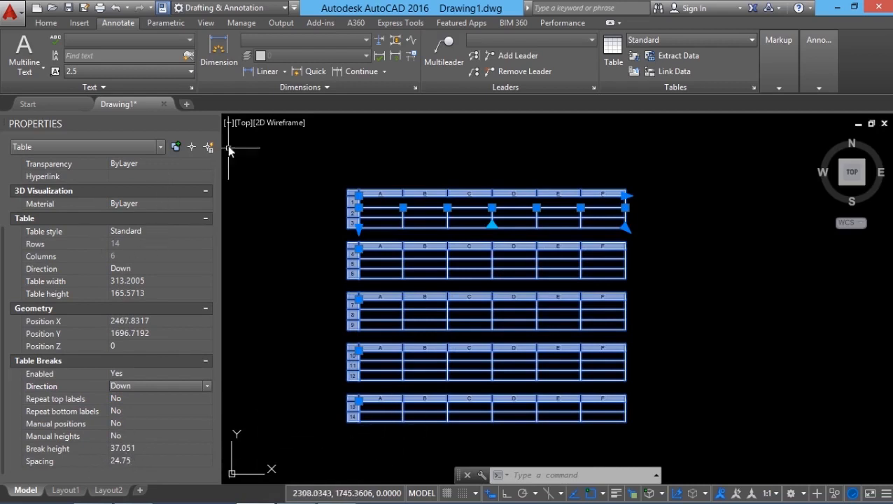
click(492, 224)
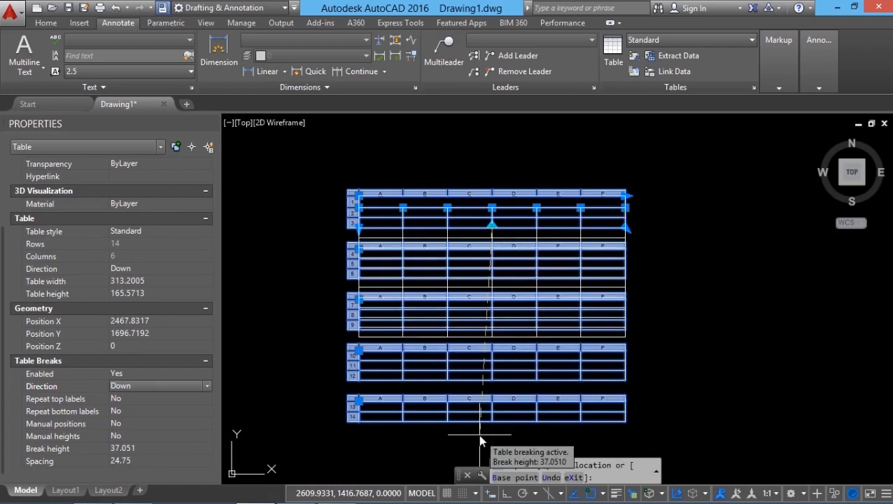
click(478, 425)
key(Escape)
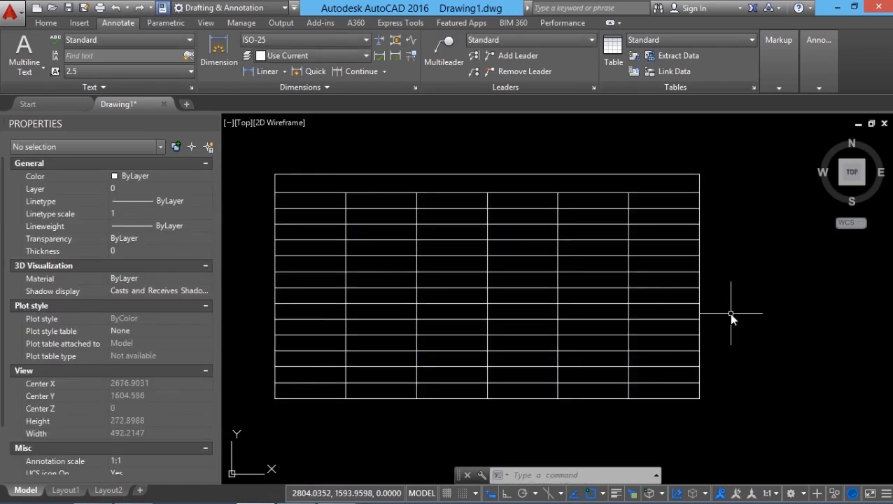
Delete column F, and delete rows 12 to 14 from the table.
click(654, 205)
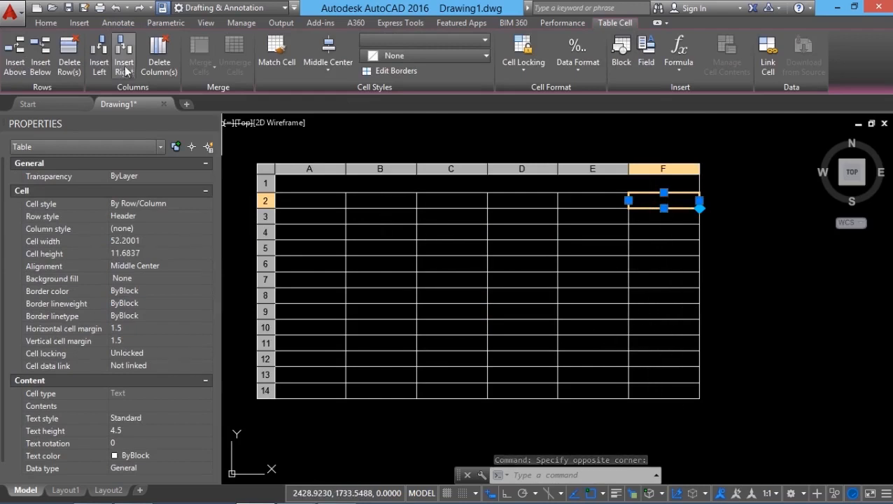
click(167, 70)
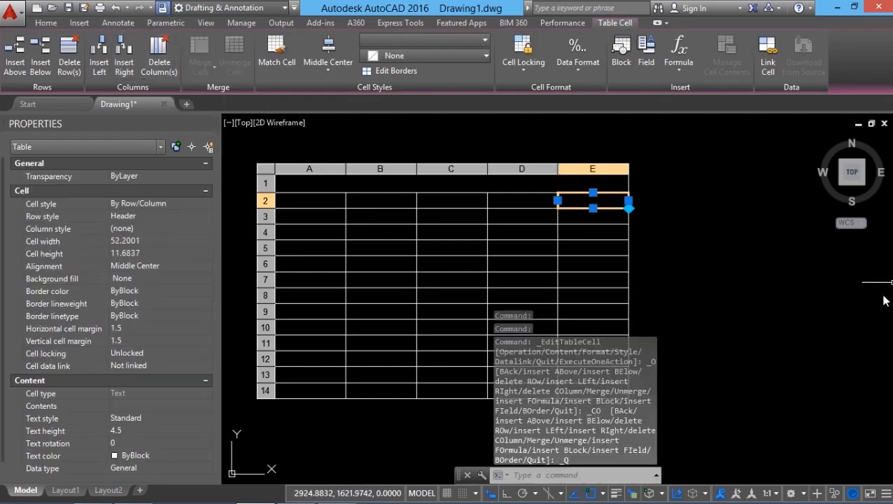
click(289, 390)
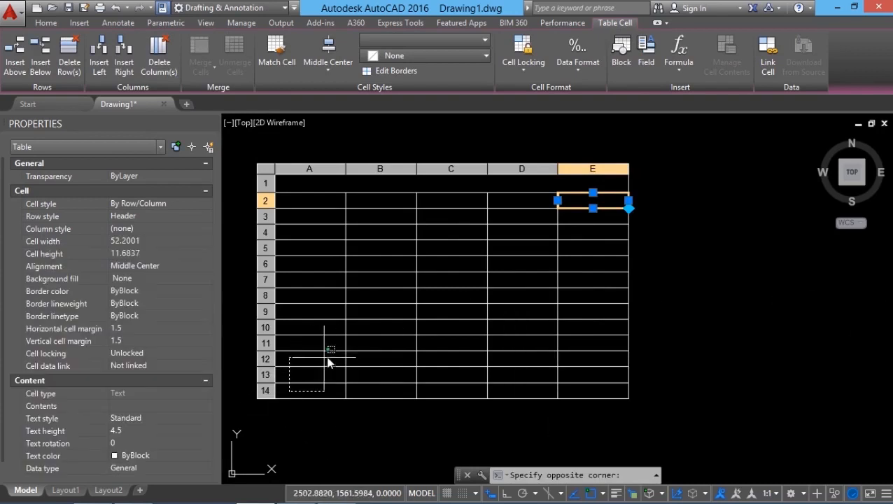
click(601, 360)
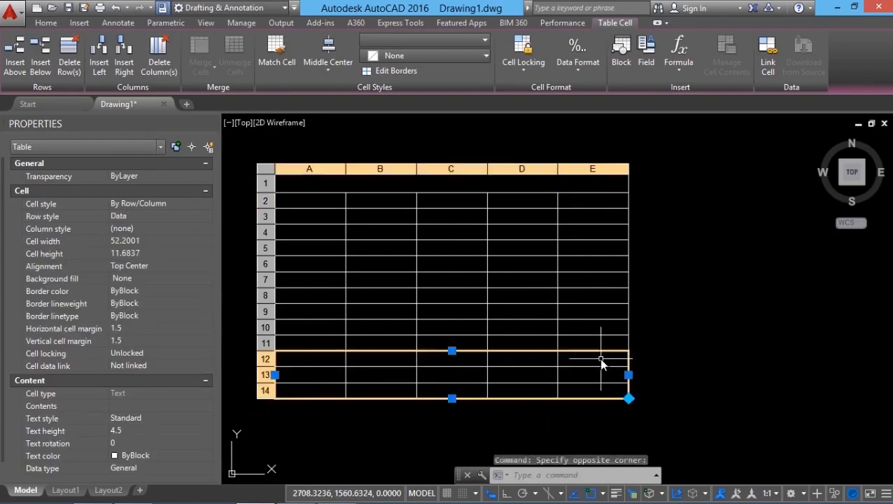
key(Escape)
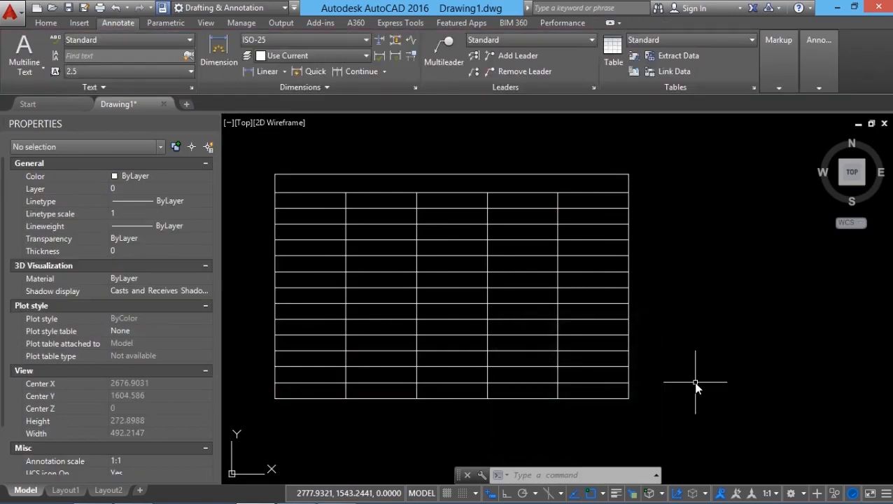
click(302, 393)
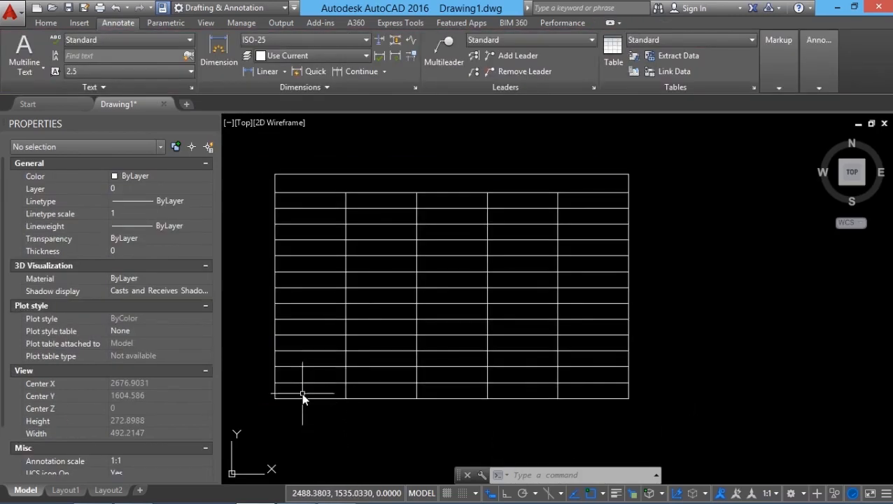
click(529, 355)
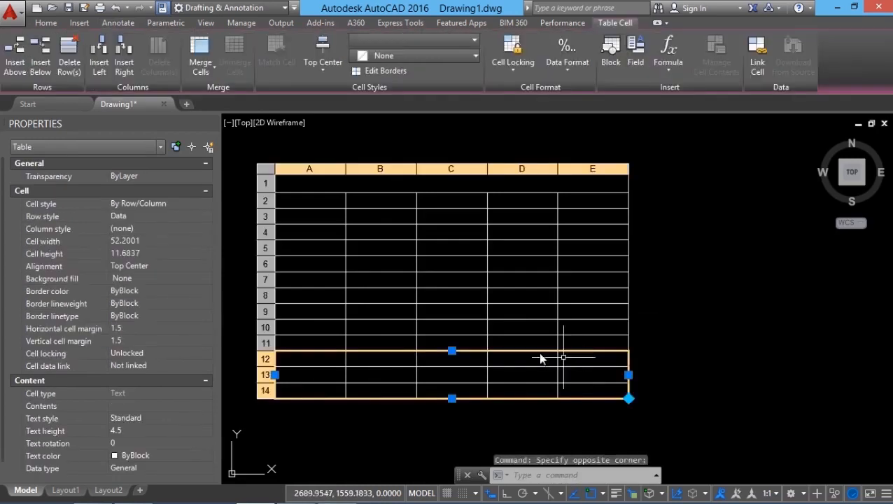
click(68, 68)
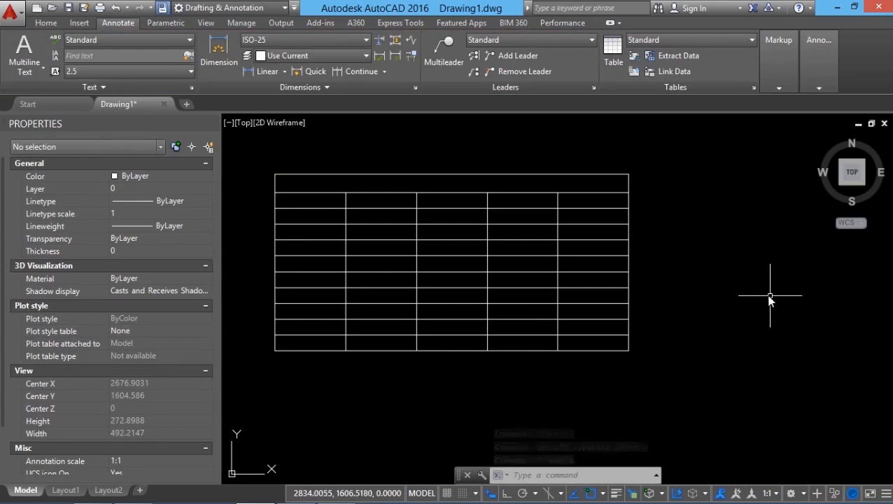
Insert a column to the right of column D, and insert a row below row 7.
click(515, 208)
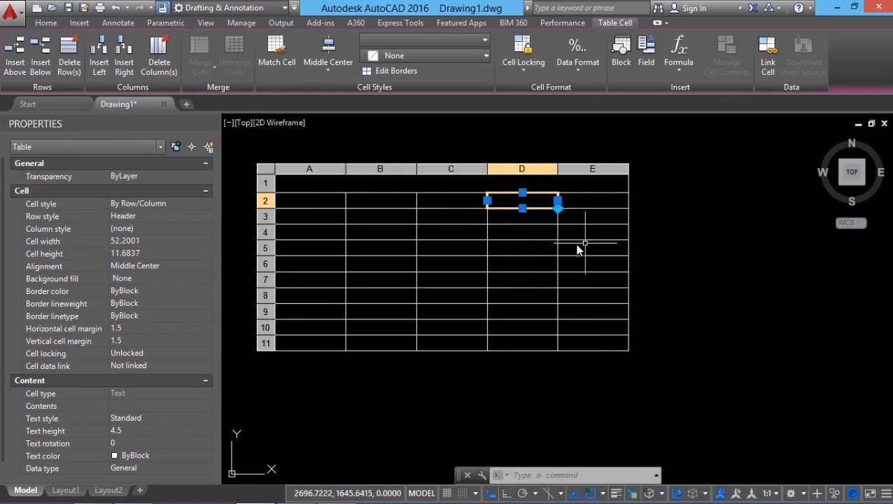
click(124, 73)
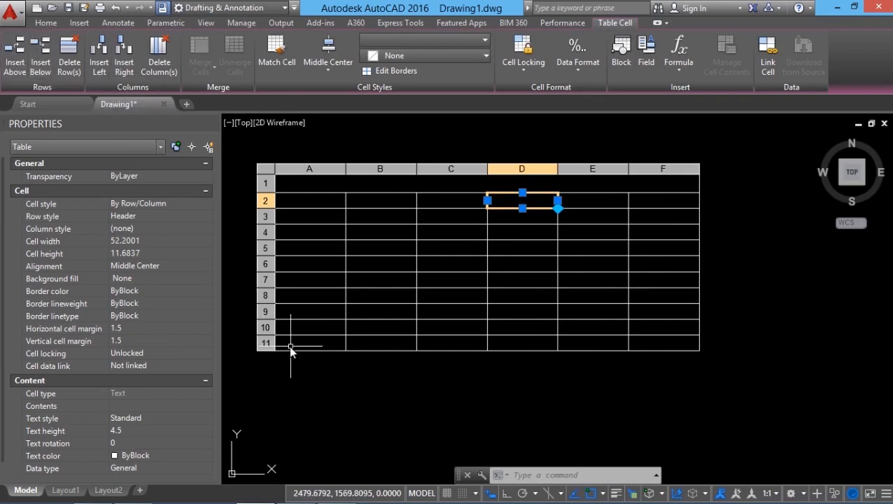
key(Escape)
click(286, 284)
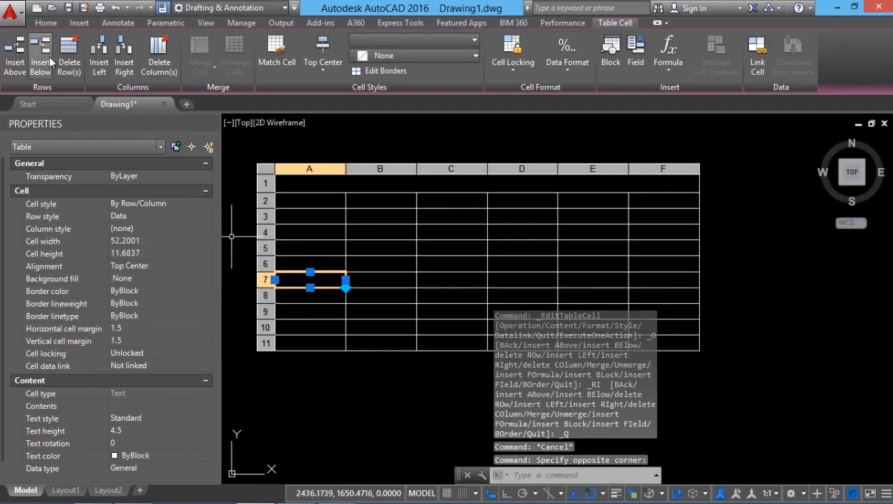
click(40, 62)
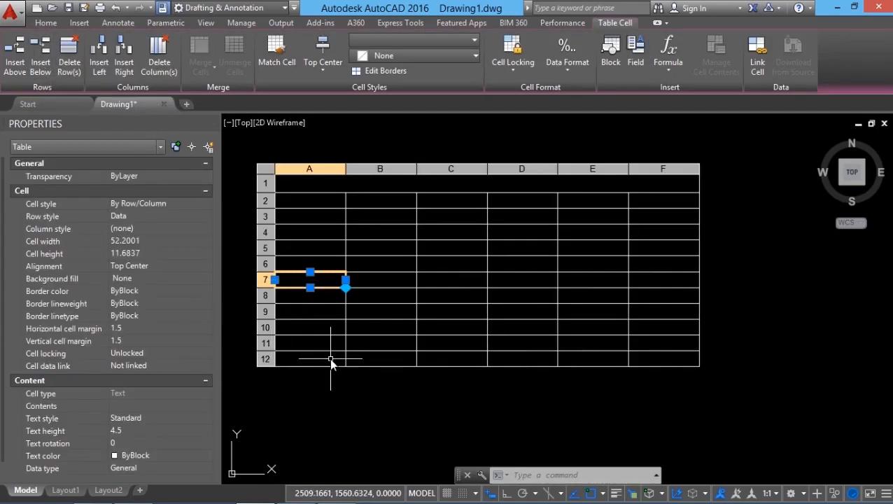
key(Escape)
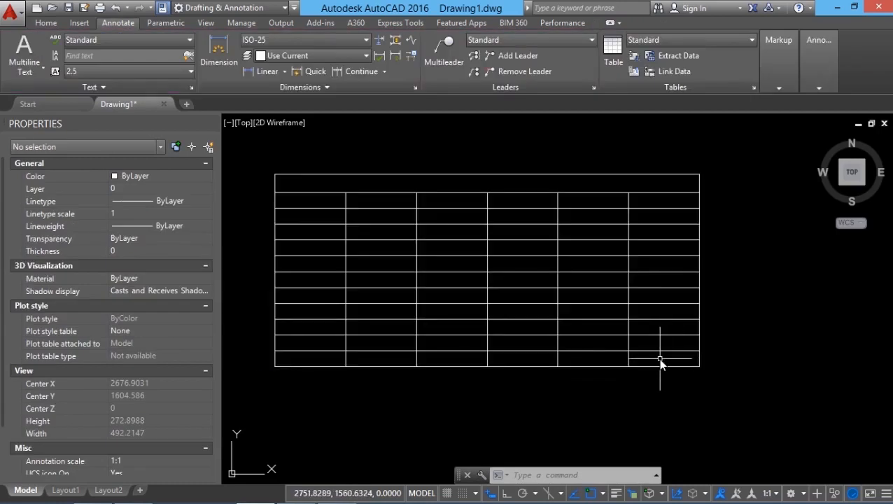
Merge cells E2 through F12 by row, and undo the merge.
click(665, 357)
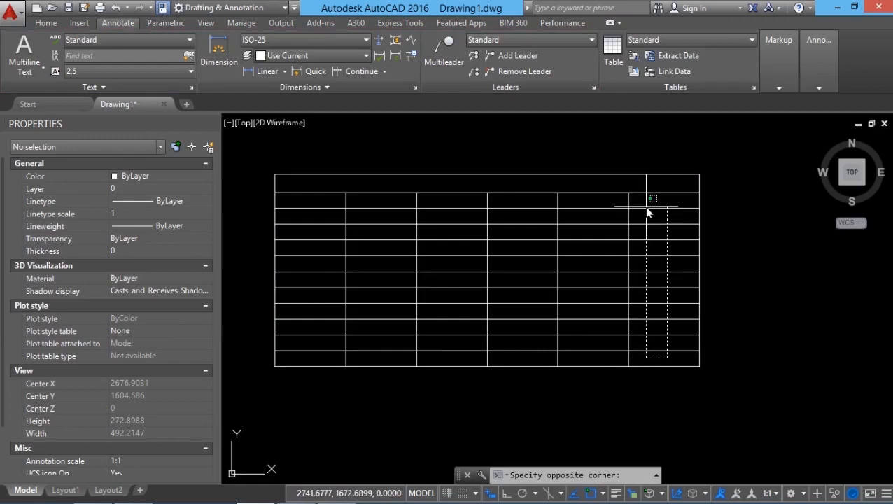
click(564, 203)
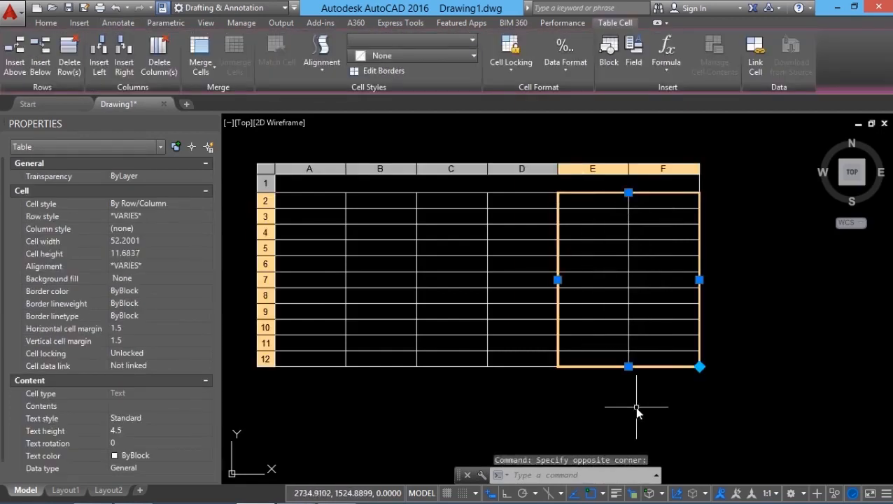
click(203, 64)
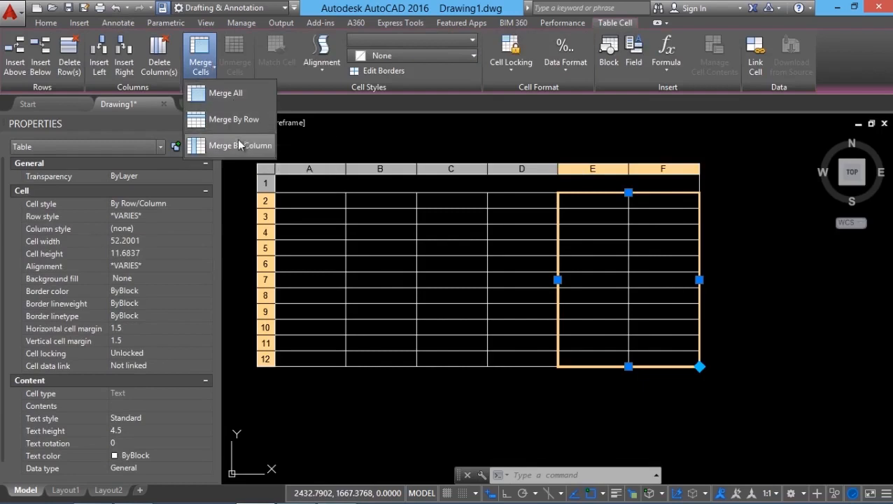
click(236, 120)
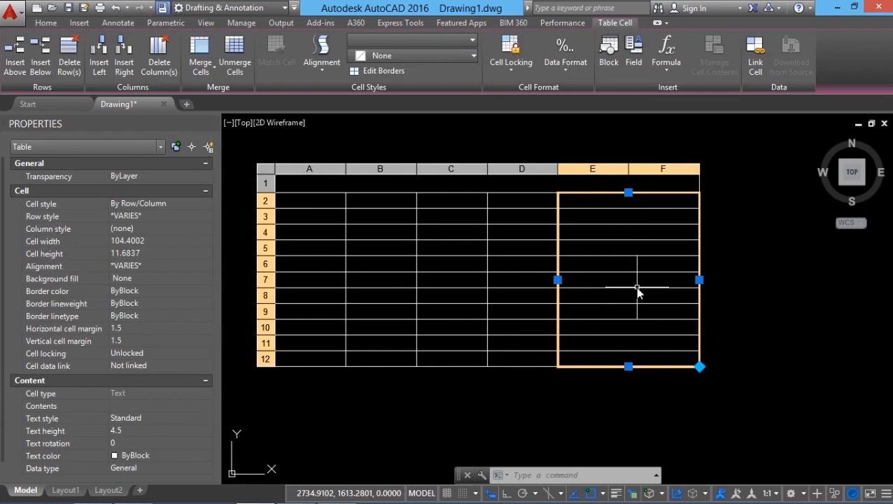
key(ctrl+z)
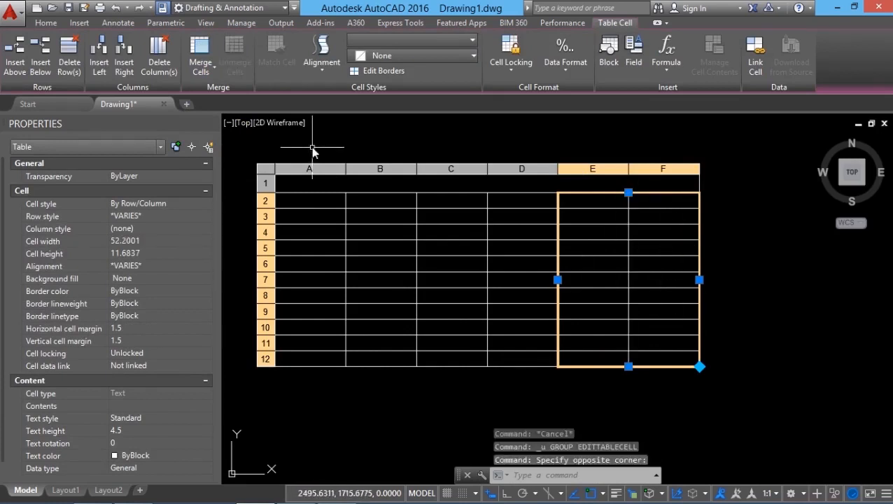
Merge cells E2 through F12 by column, and undo the merge.
click(203, 67)
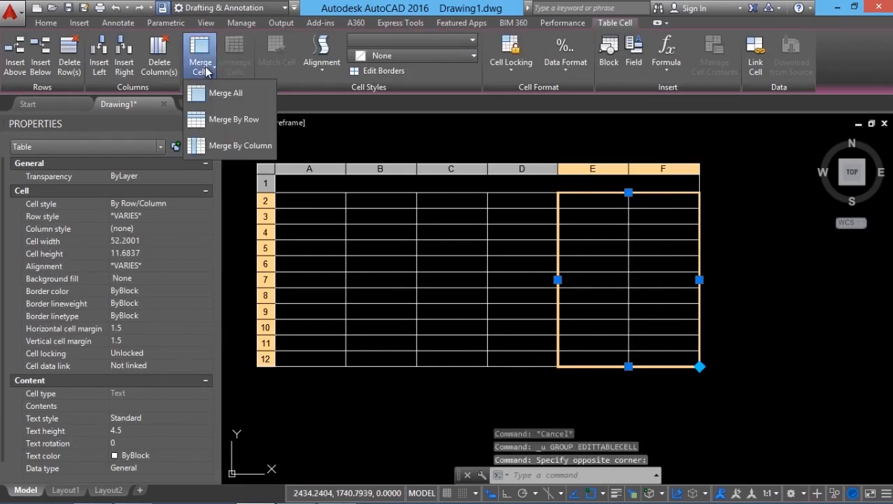
click(234, 145)
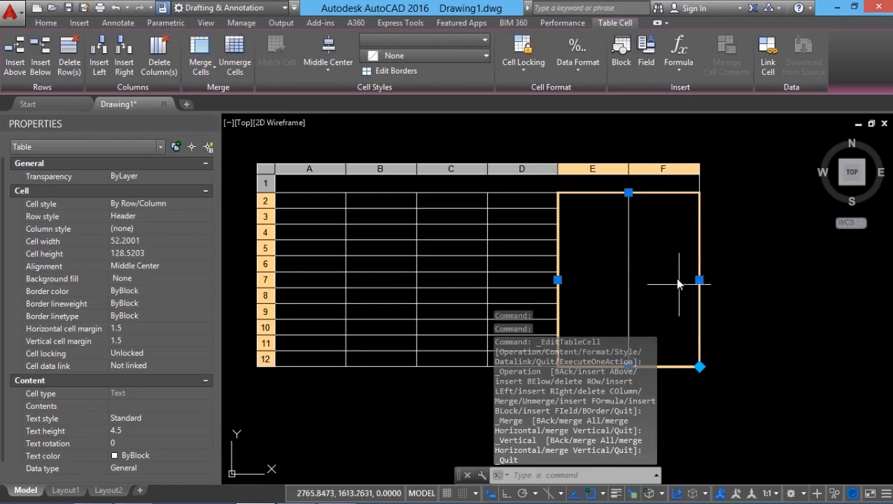
key(ctrl+z)
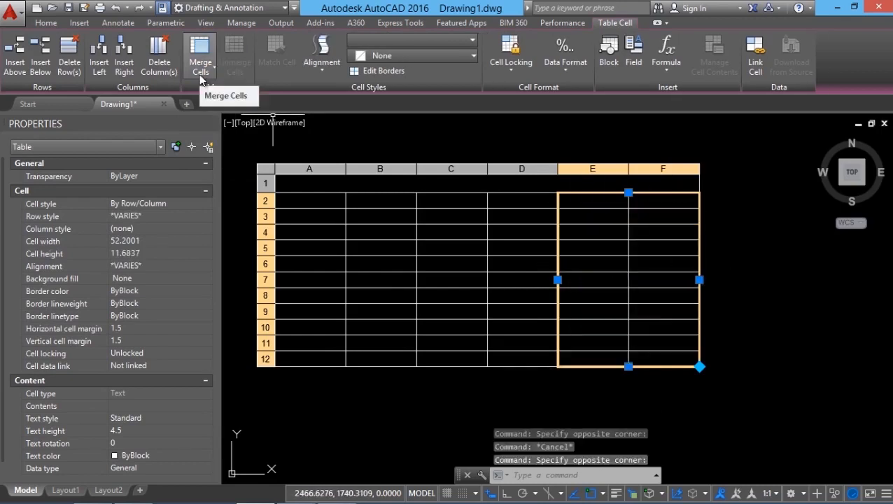
Merge all cells from E2 through F12 into one, close the Properties palette, and undo the merge.
click(199, 73)
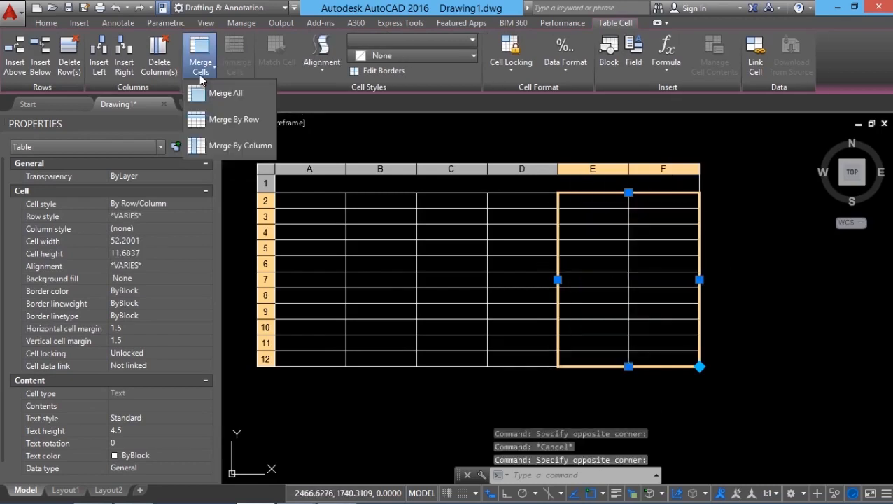
click(224, 96)
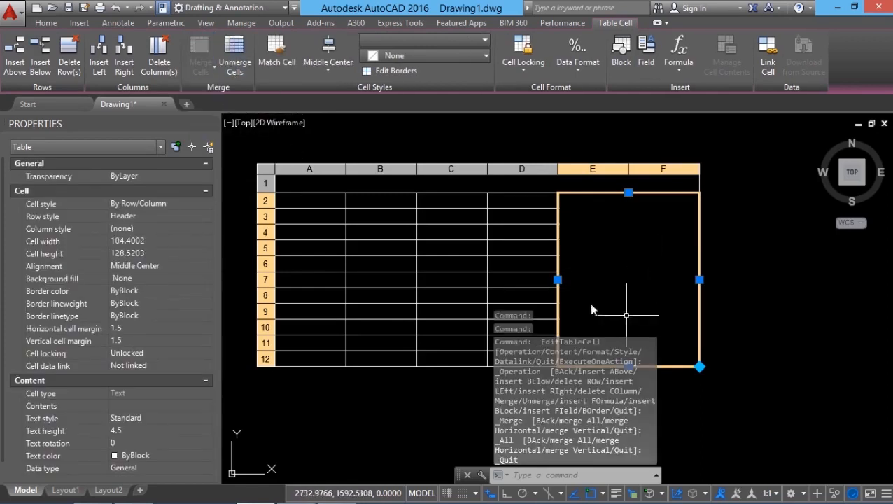
key(Escape)
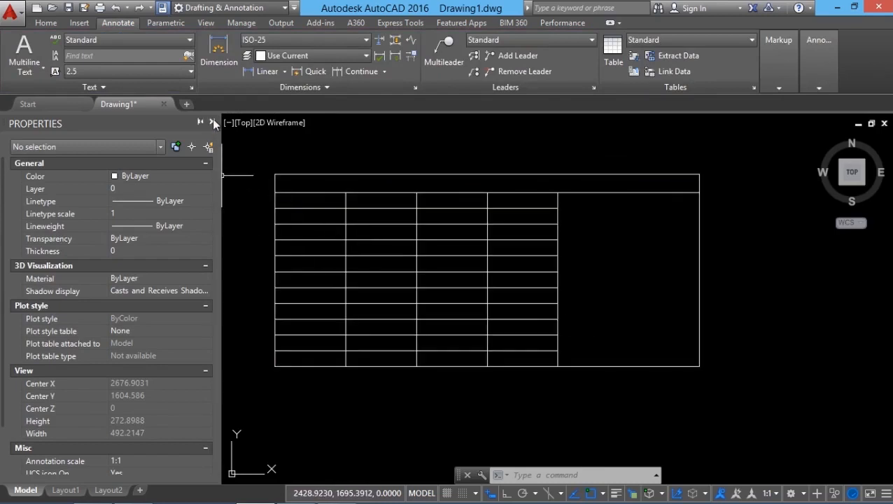
click(212, 119)
click(116, 8)
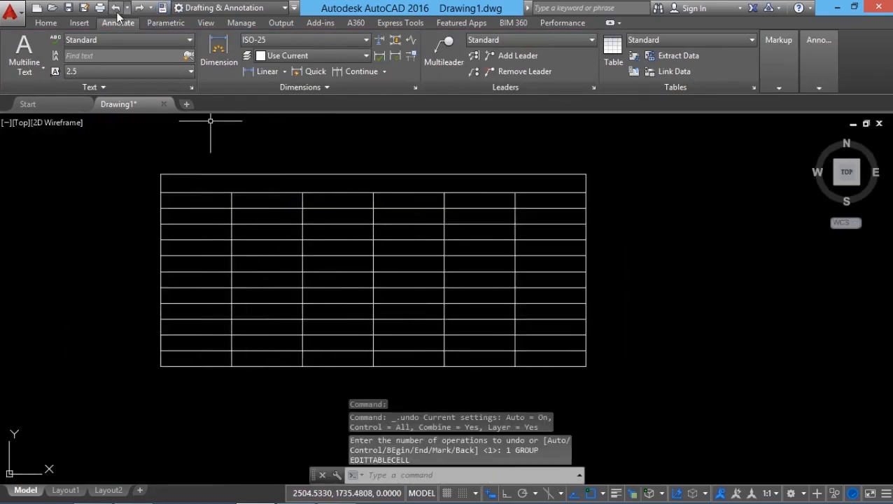
Enter the title DATA BASE OF EMPLOYEES in the merged top row of the table.
middle_drag(432, 334, 498, 338)
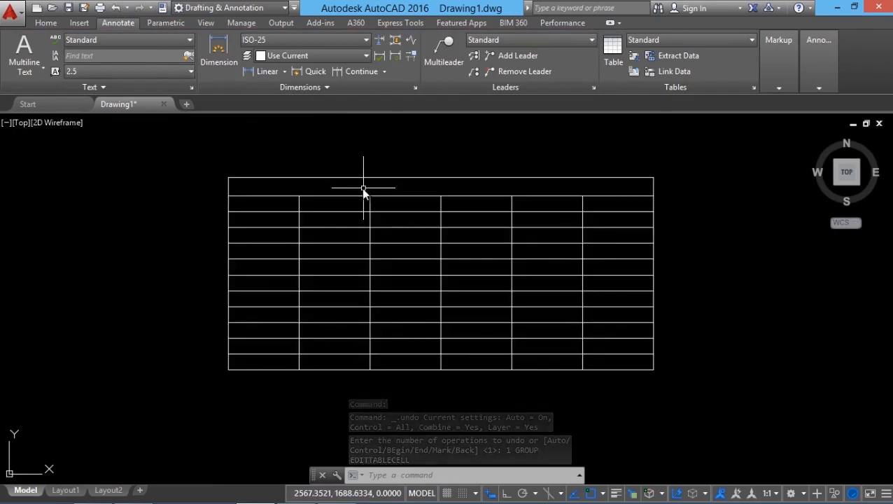
click(361, 188)
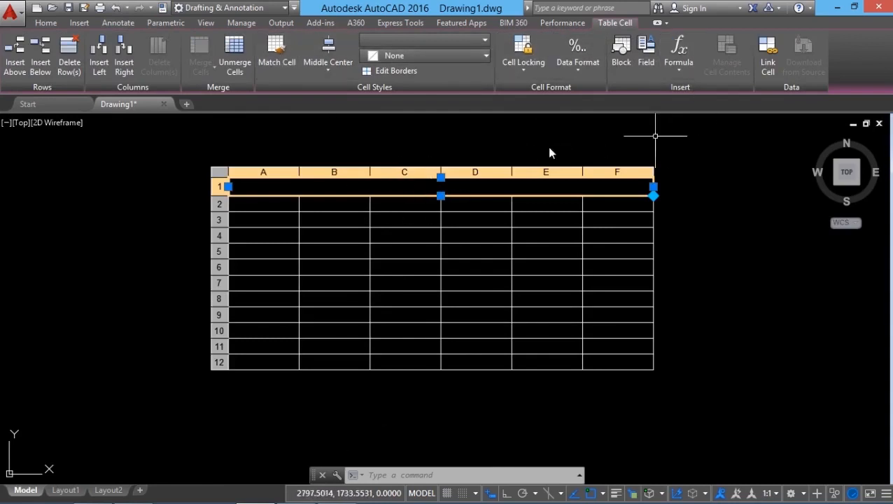
double_click(441, 189)
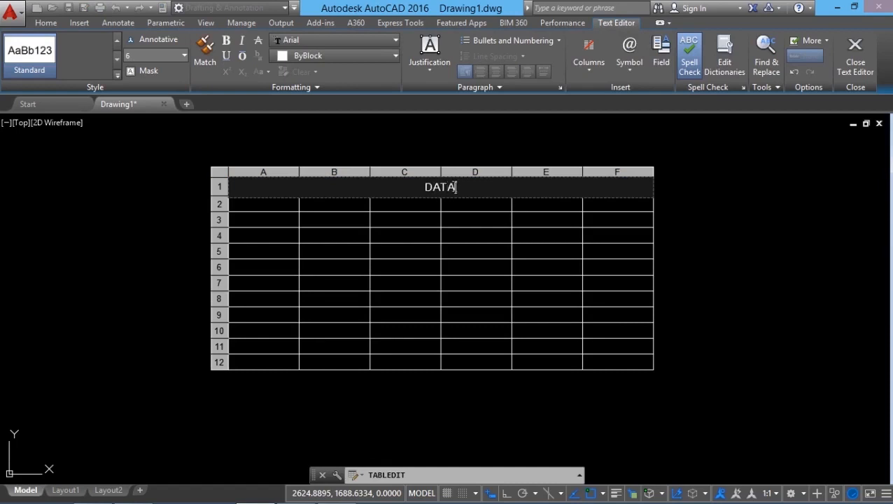
text(ASE OF EMPL)
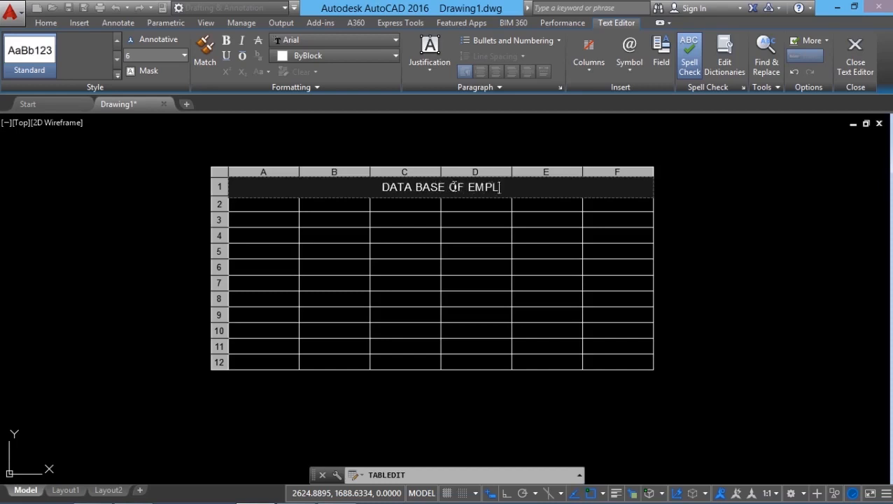
text(OYEES)
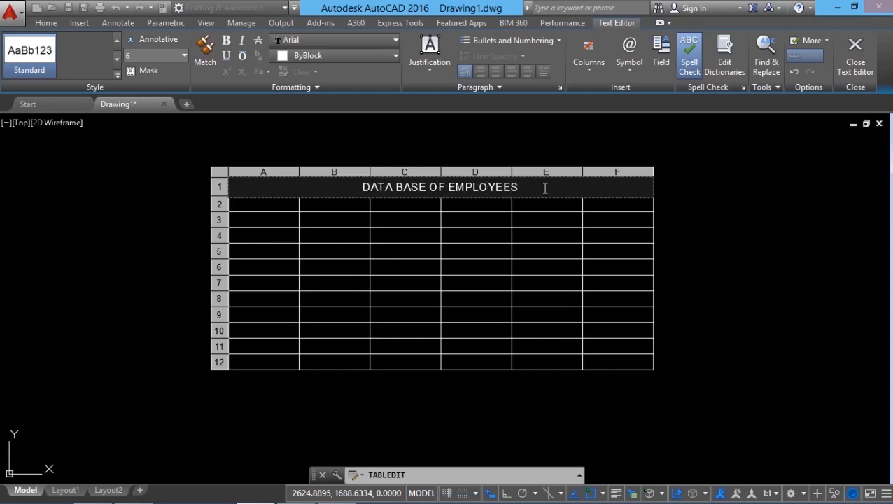
Enter the column headings SL.NO, ID.NO and NAME in cells A2 through C2.
key(Tab)
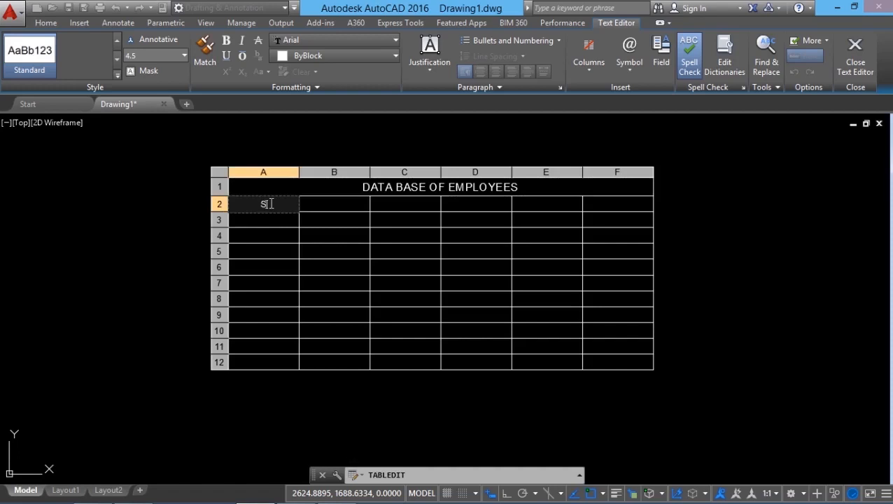
key(Tab)
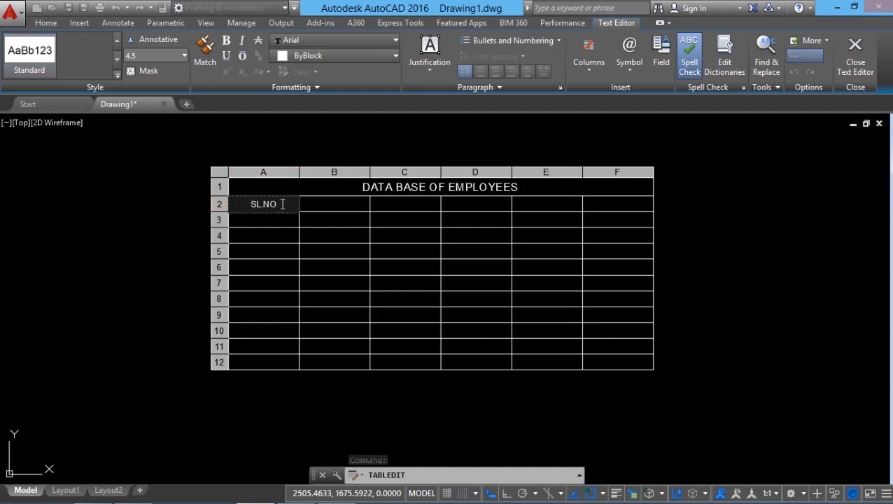
key(Tab)
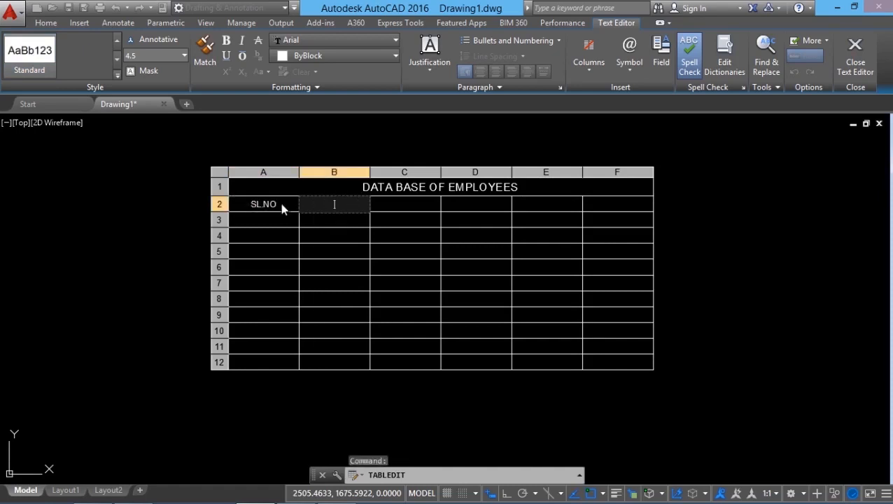
text(ID.NO)
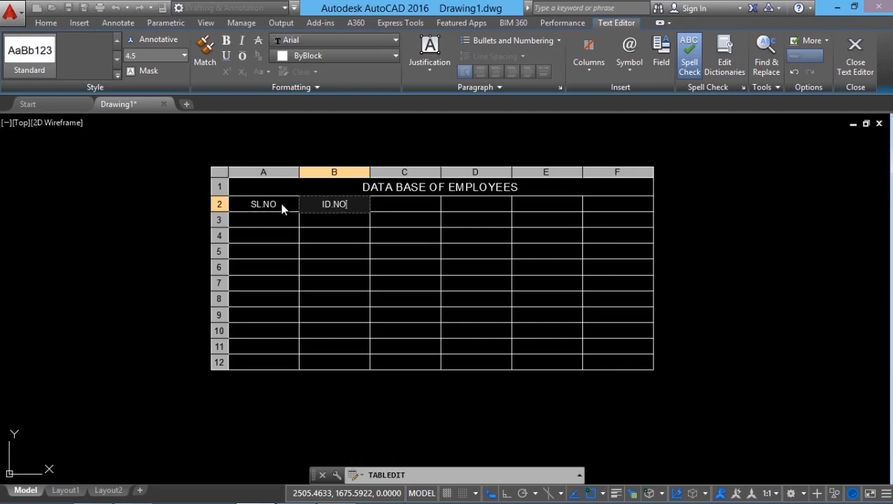
key(Tab)
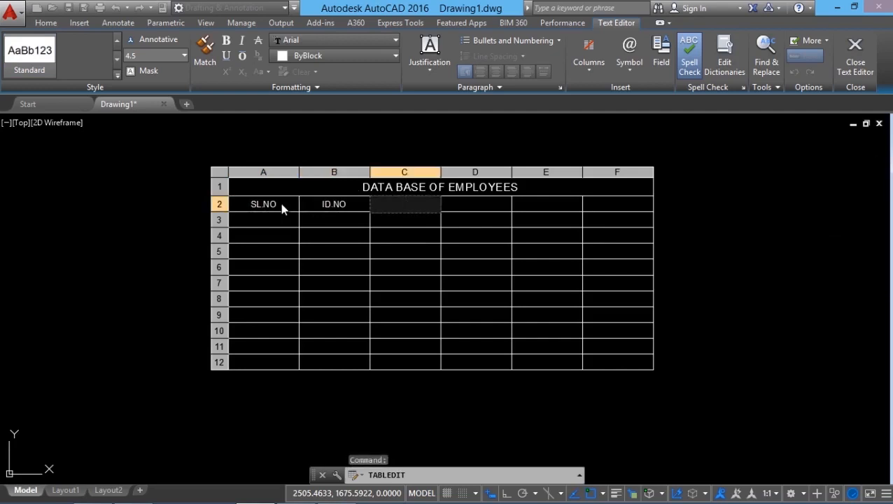
text(NAME)
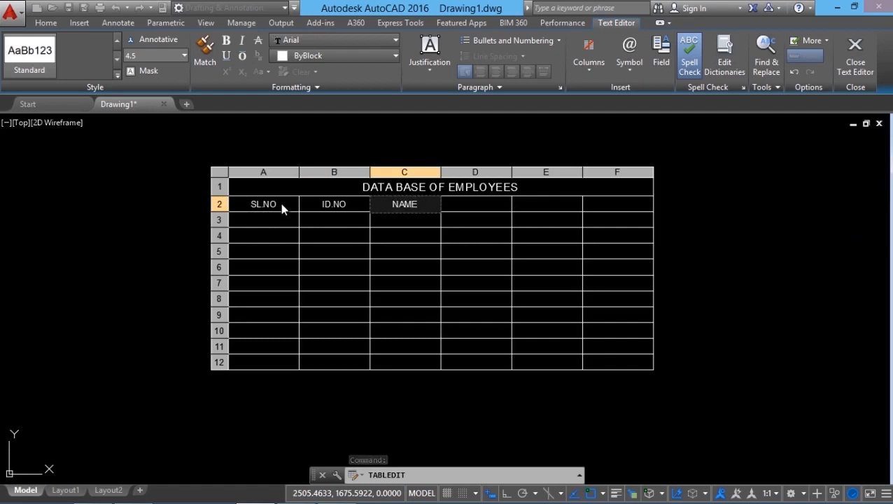
key(Tab)
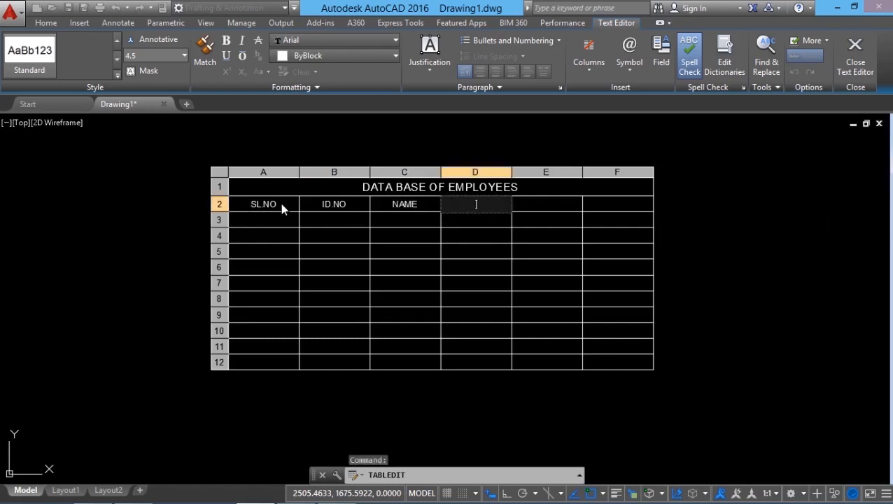
Enter the column headings DESIGNATION, PLACE and SALARY in cells D2 through F2, and finish editing the header row.
text(DES)
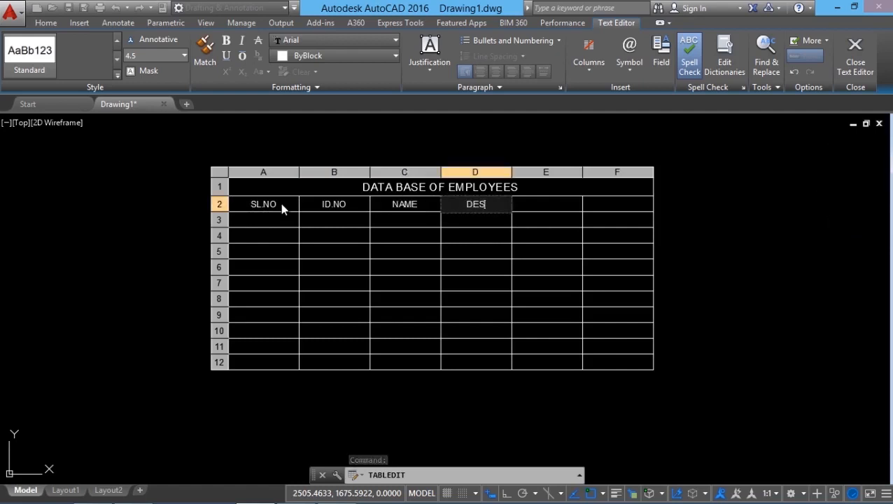
text(IGNATION)
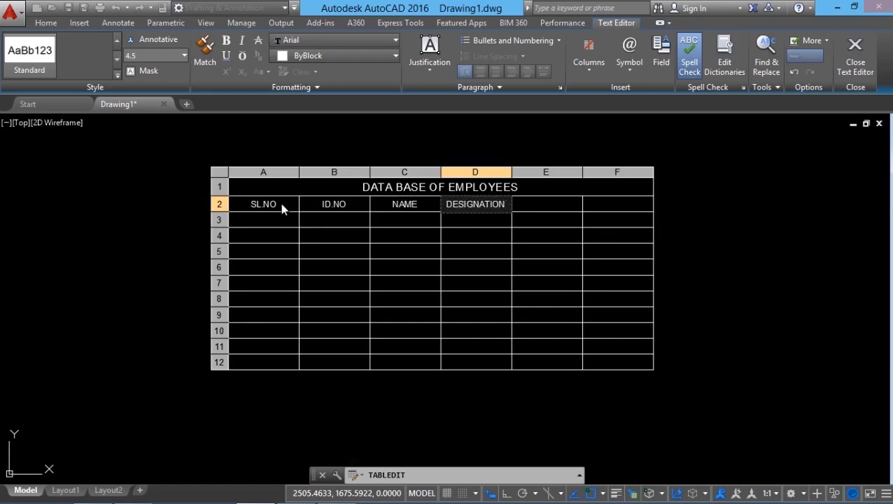
key(Tab)
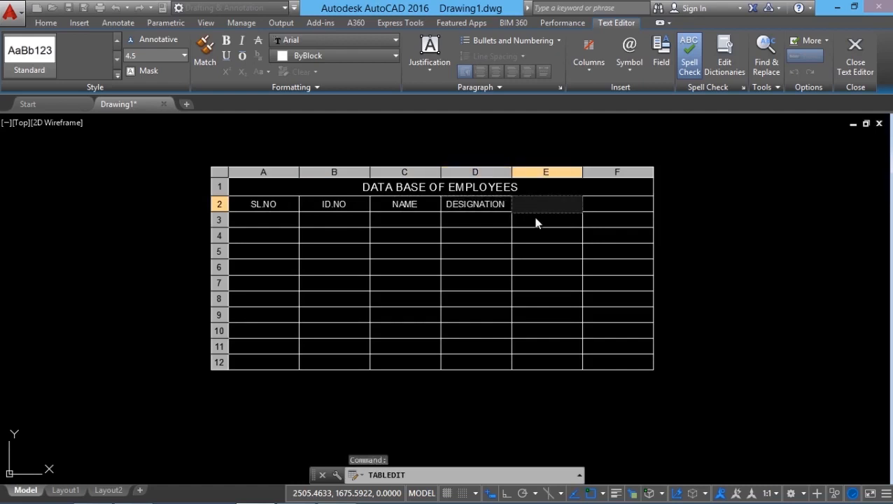
text(PLACE)
key(Tab)
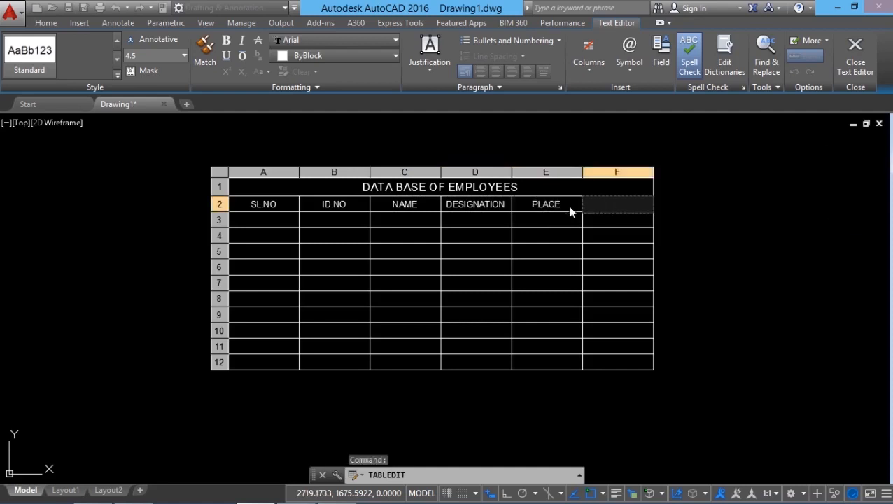
text(SALARY)
key(Escape)
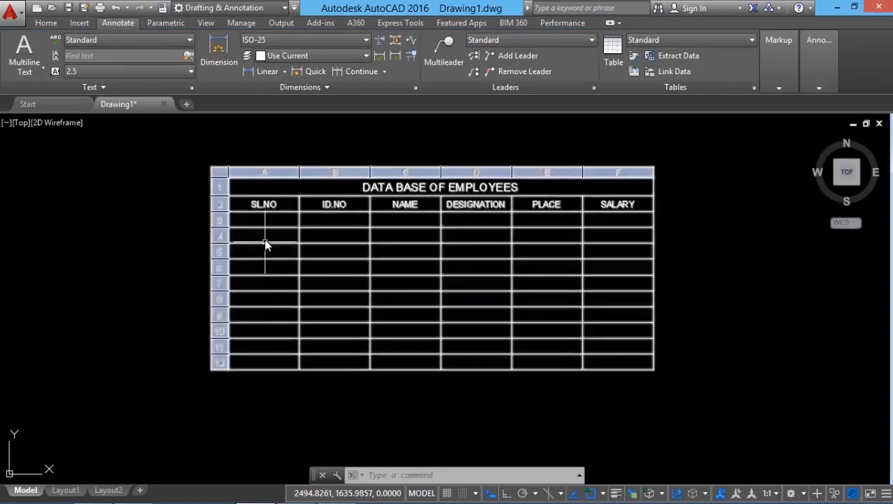
Fill cells A3 through C3 with serial number 1, the employee's ID number and the employee's name.
click(264, 225)
click(264, 228)
text(1)
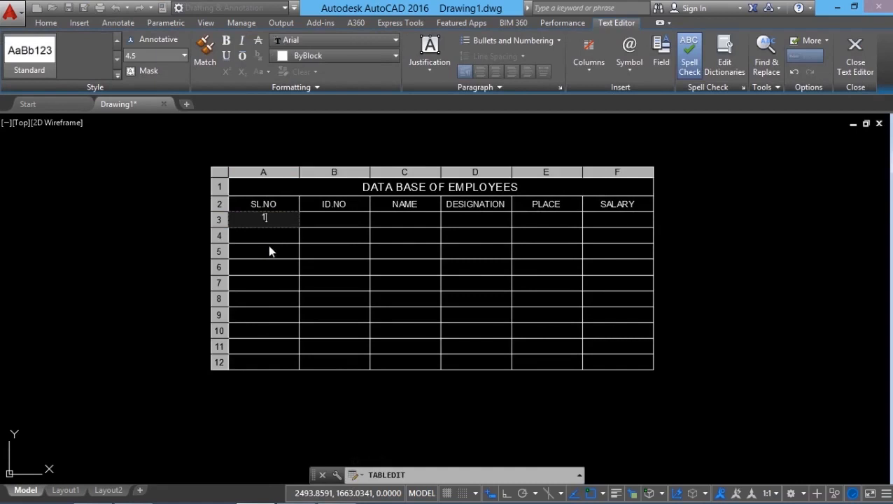
key(Escape)
double_click(333, 222)
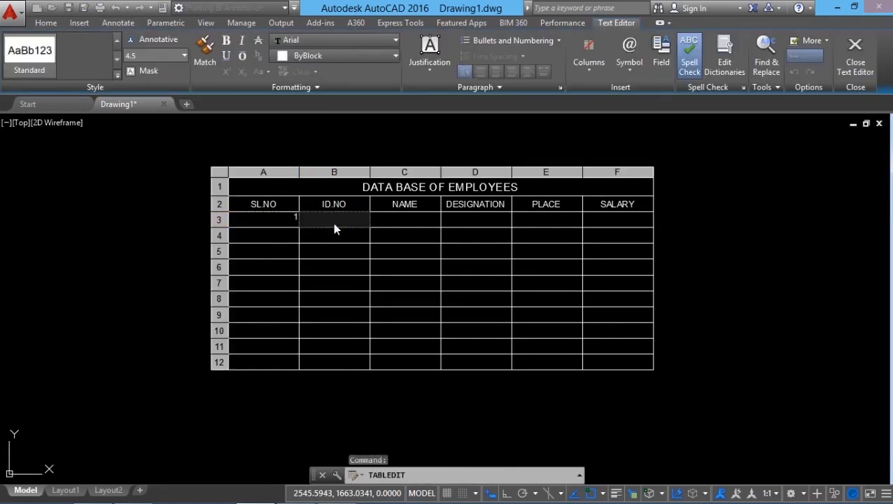
text(7755)
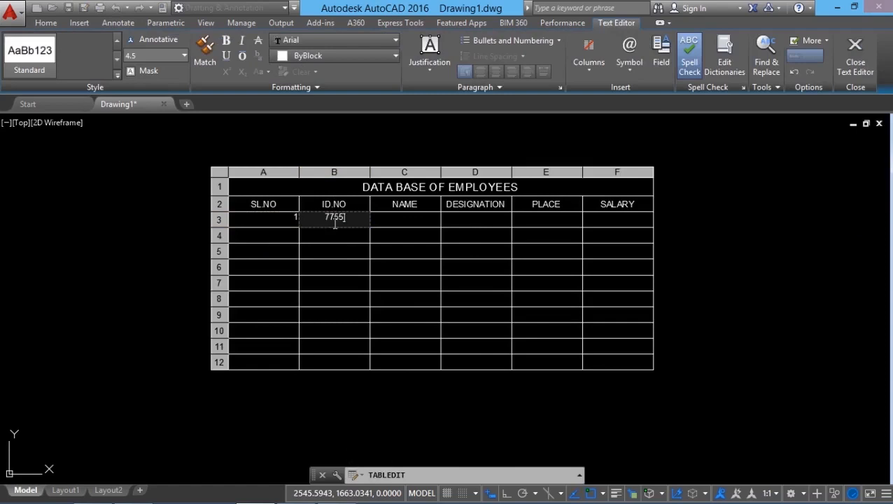
key(Tab)
text(RAHUL)
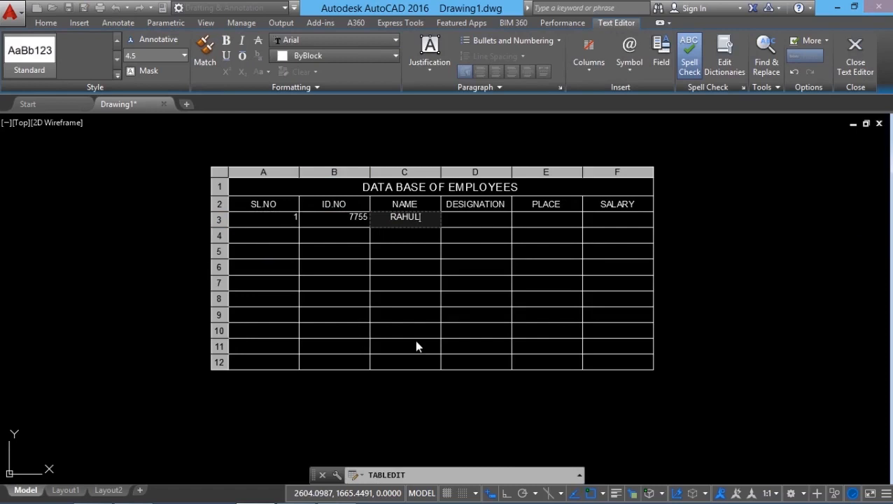
key(Tab)
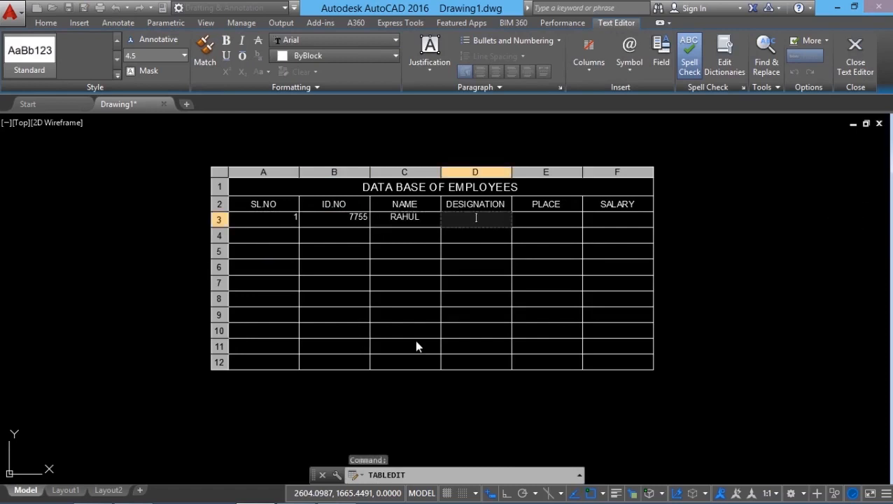
Enter MANAGER as the designation, KOCHI as the place and 50000 as the salary in cells D3 through F3.
text(MAN)
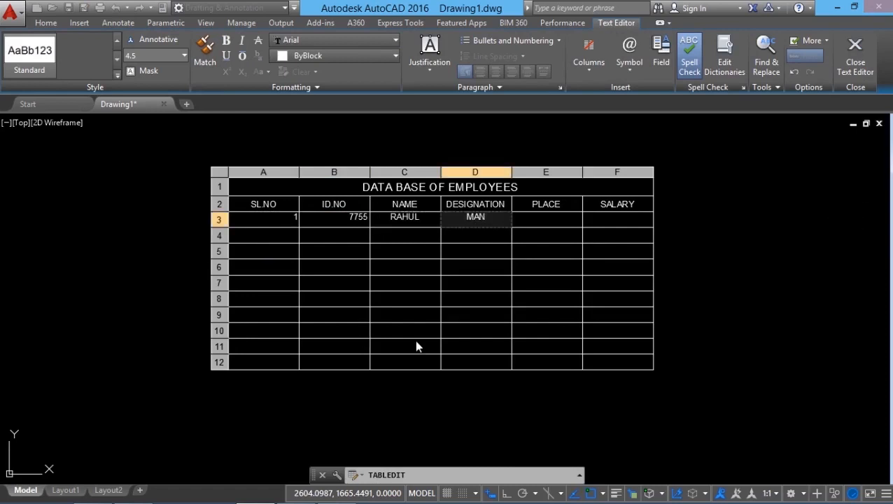
text(AGER)
key(Escape)
double_click(549, 221)
text(K)
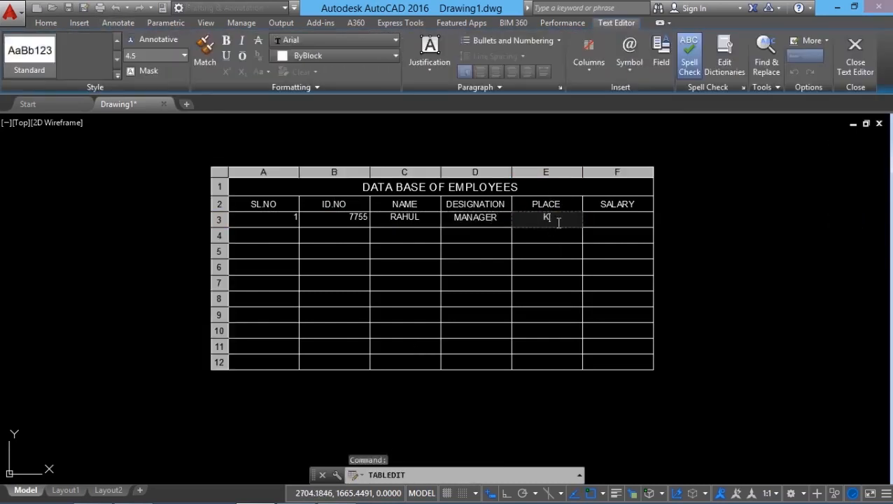
text(OCHI)
click(608, 219)
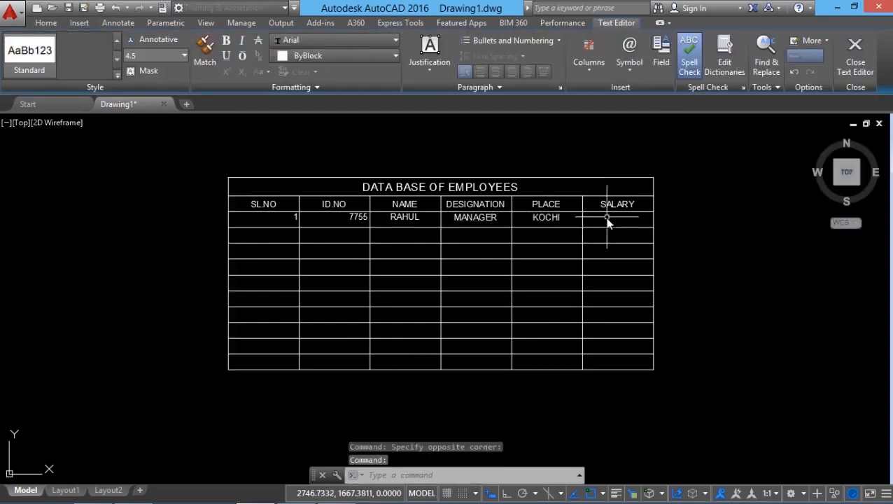
click(608, 226)
text(50000)
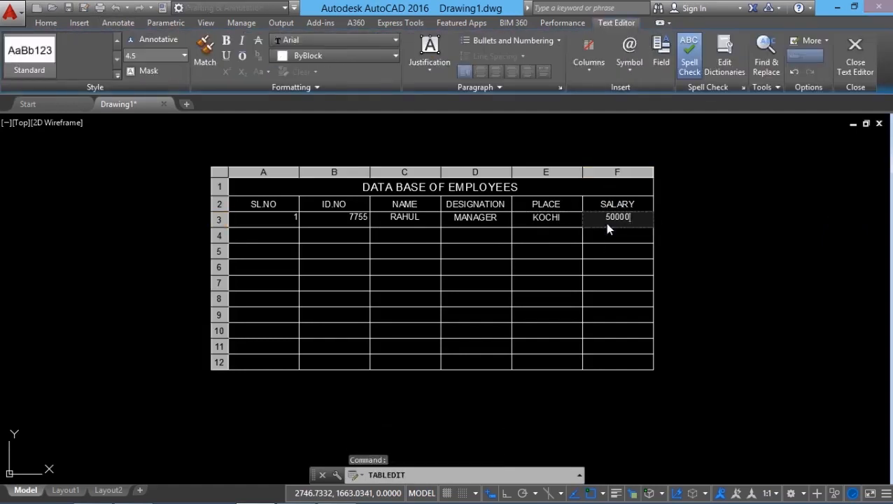
Set the text justification of the serial number in cell A3 to Middle Center.
click(290, 219)
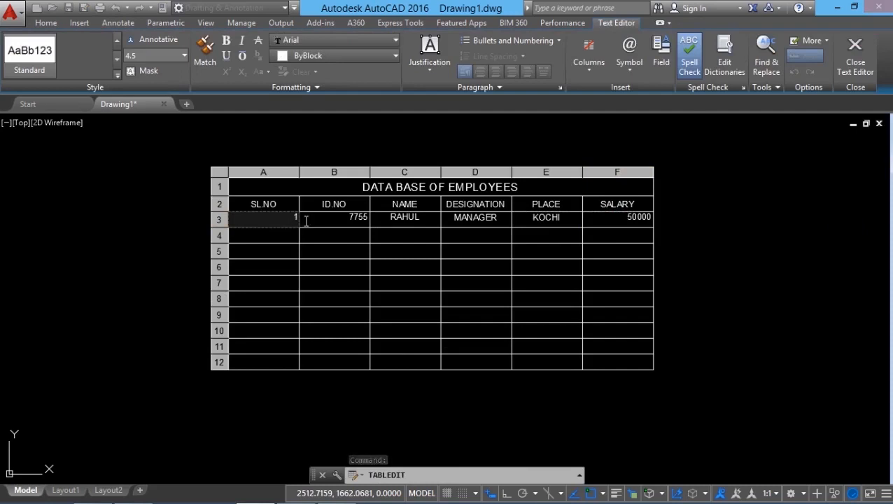
drag(285, 217, 328, 216)
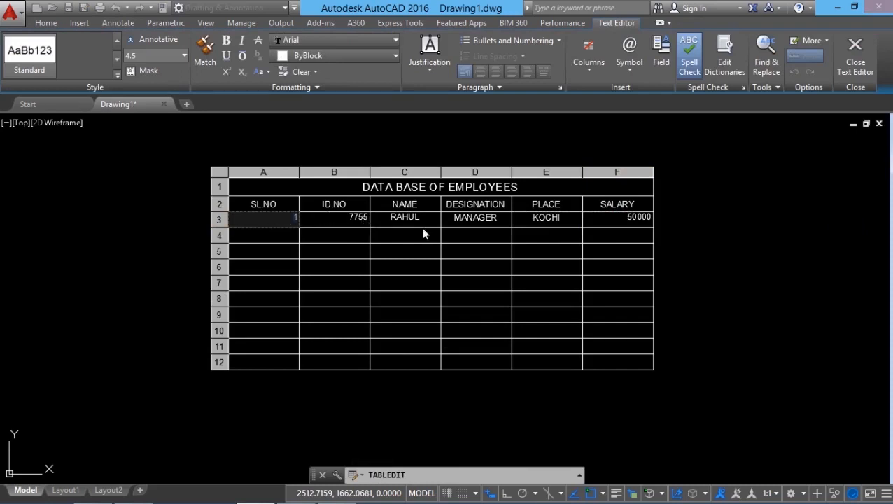
click(292, 225)
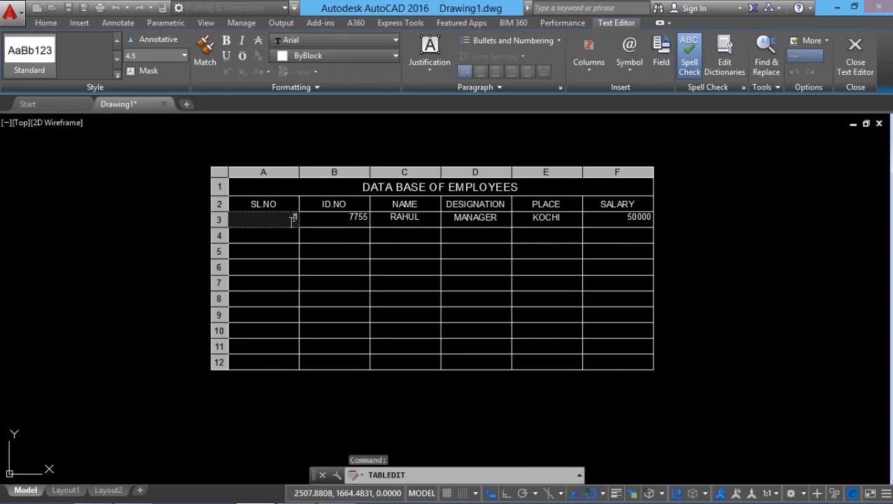
click(431, 66)
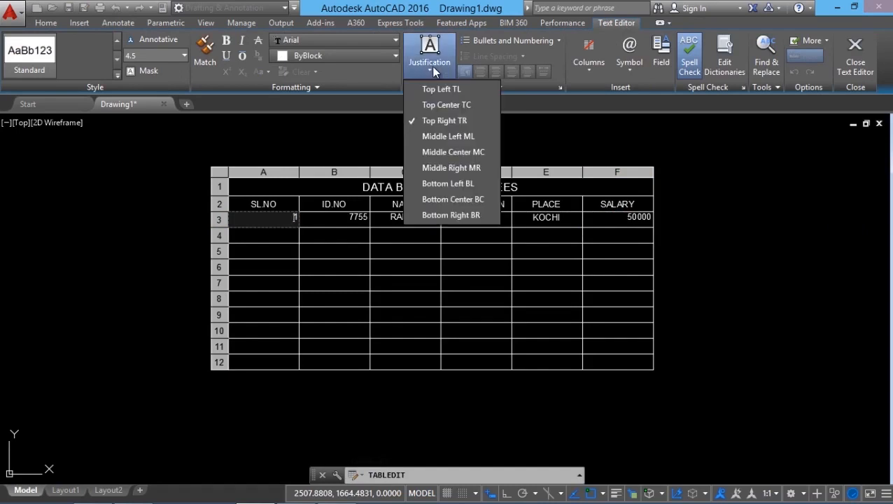
click(452, 151)
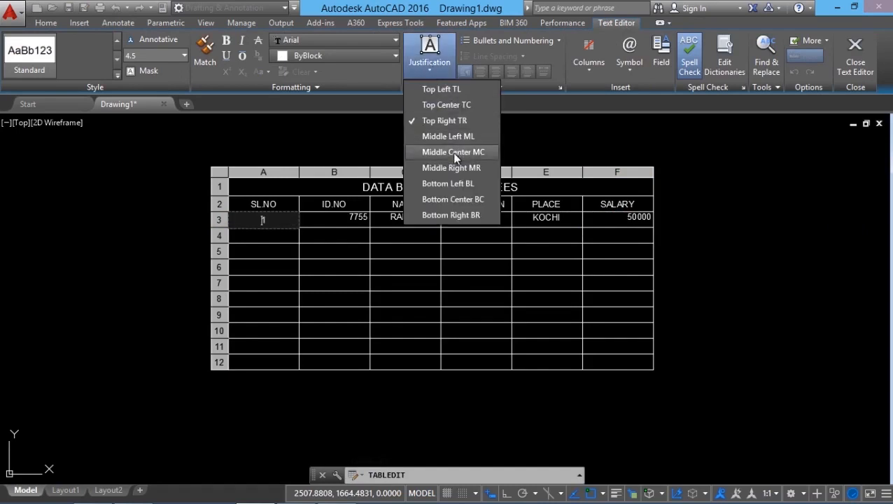
click(455, 150)
Centre the ID number in cell B3 and the salary in cell F3 with Middle Center justification, and finish editing the cells.
double_click(352, 220)
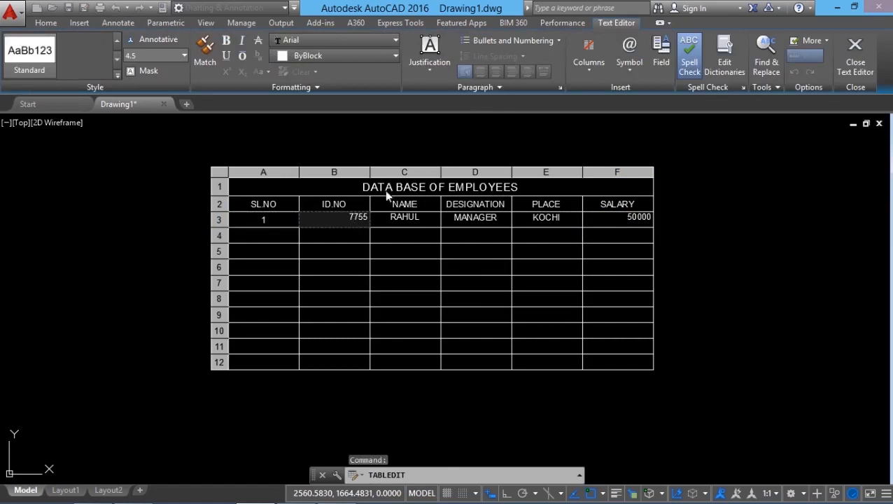
click(432, 76)
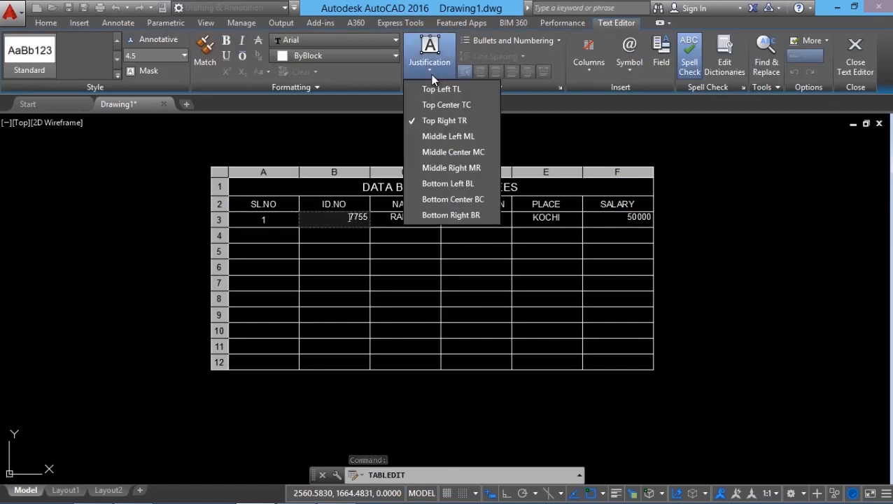
click(427, 199)
click(626, 219)
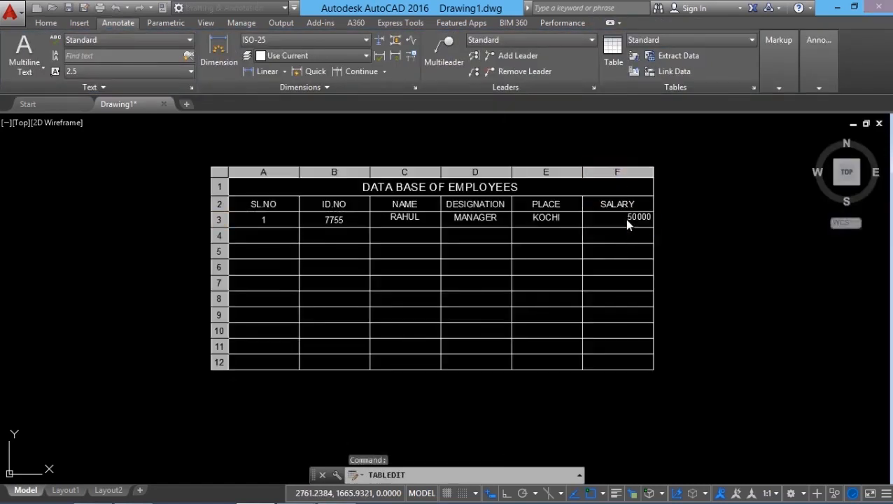
double_click(628, 219)
click(426, 71)
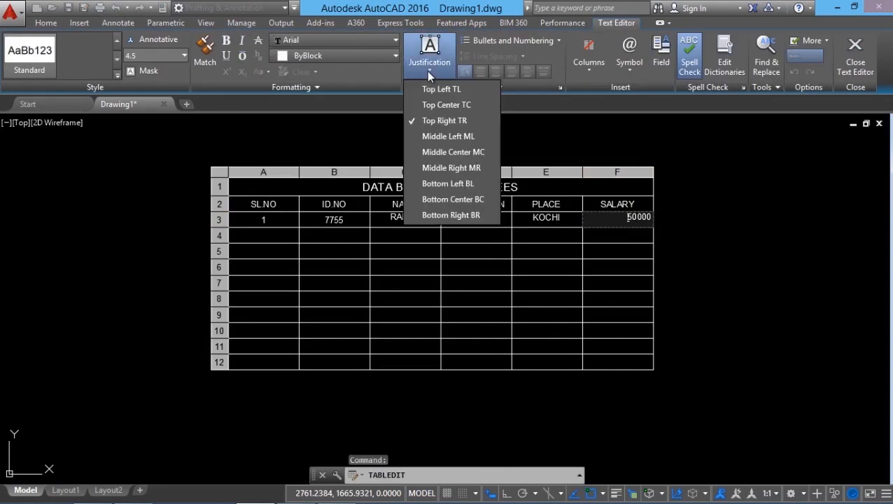
click(448, 154)
click(520, 313)
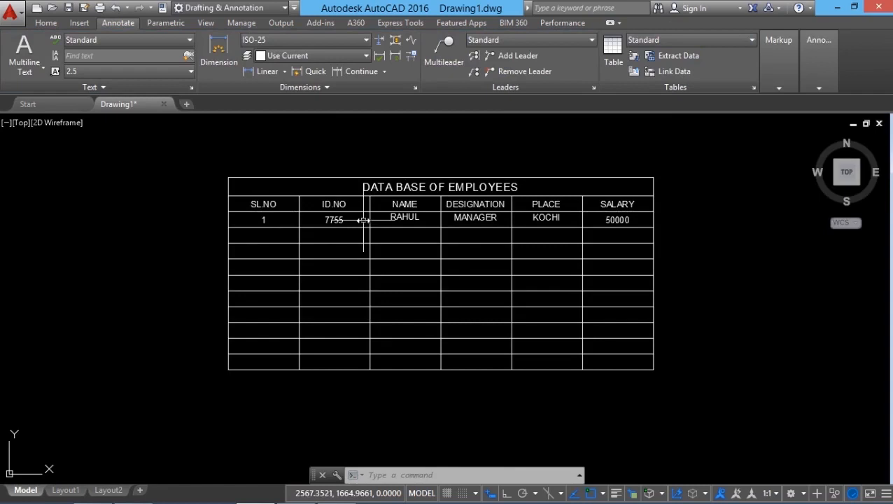
key(Escape)
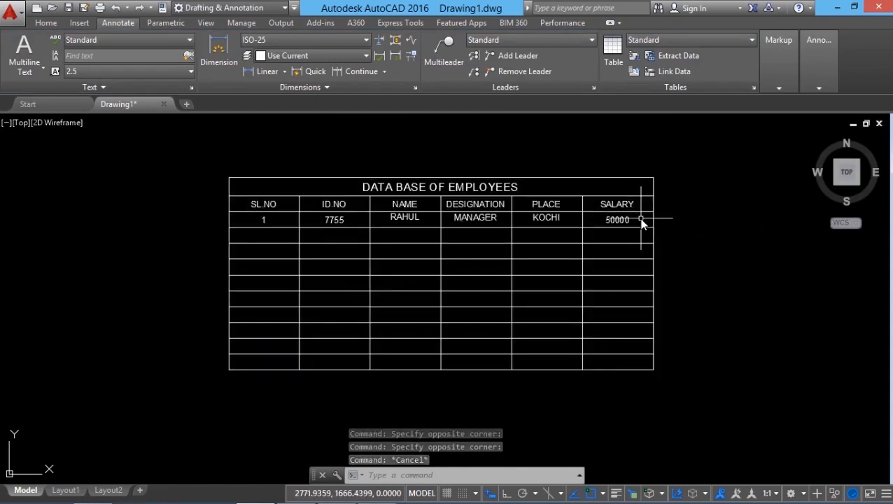
Apply Middle Center alignment to all the data cells from A3 through F12.
click(639, 221)
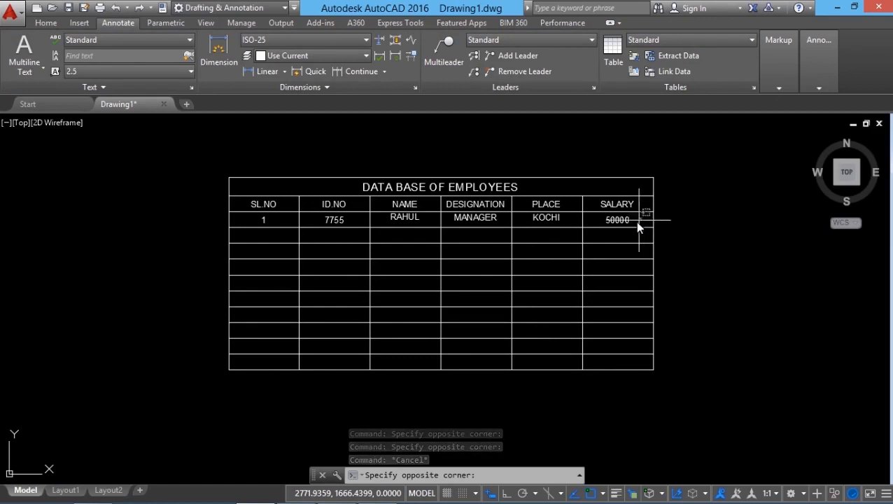
click(263, 363)
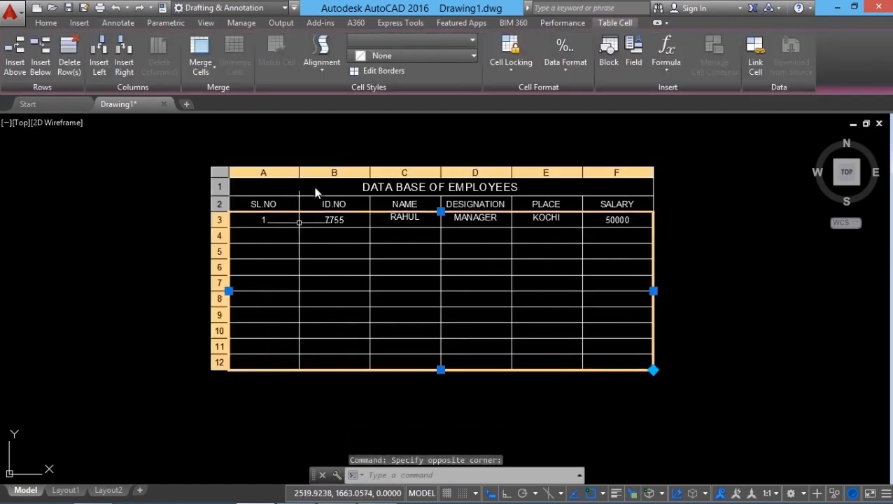
click(324, 71)
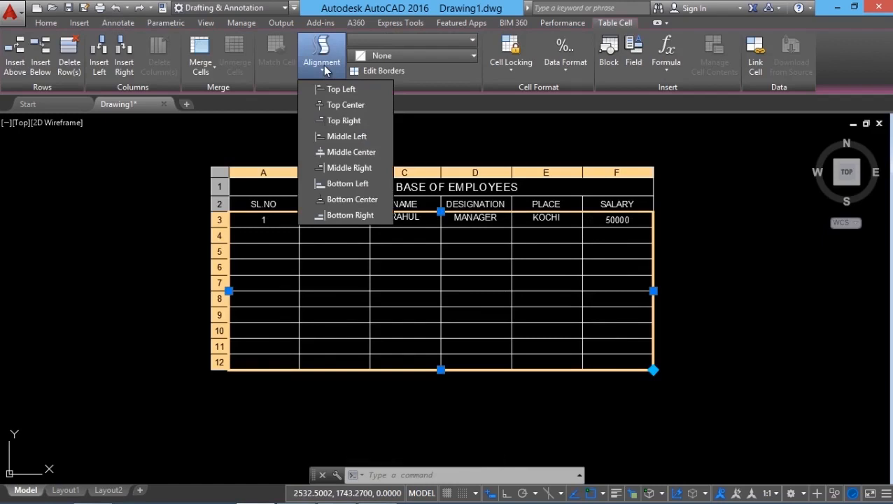
click(347, 152)
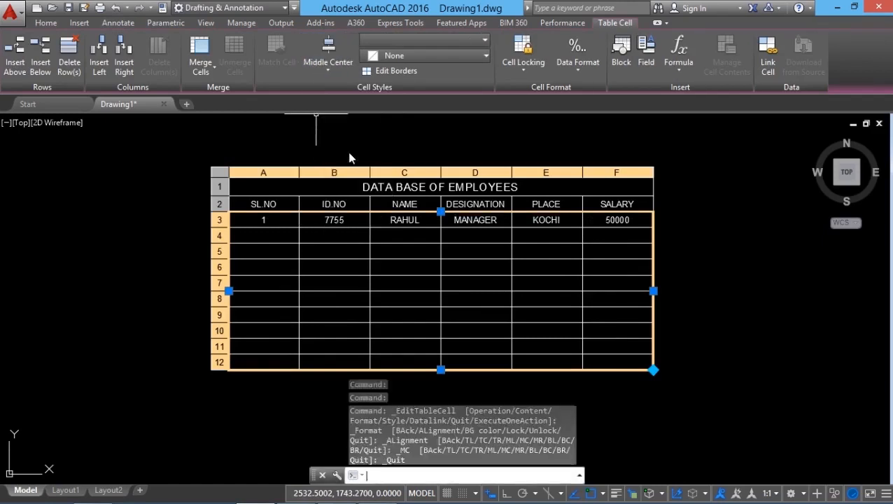
key(Escape)
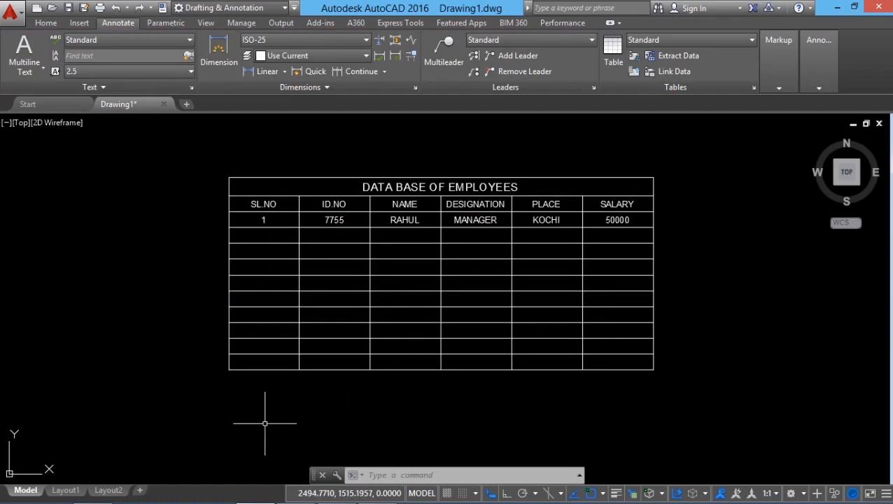
Auto-fill the serial number and the ID number from row 3 down to row 12 in columns A and B.
click(278, 221)
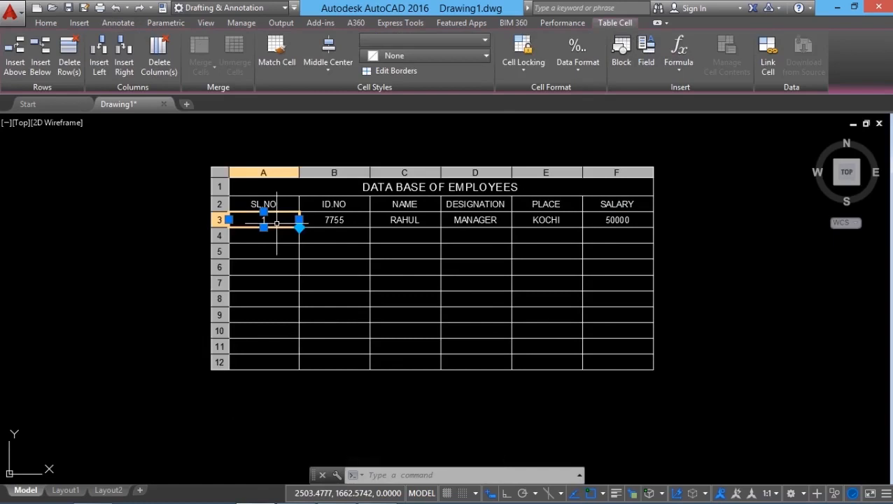
click(299, 226)
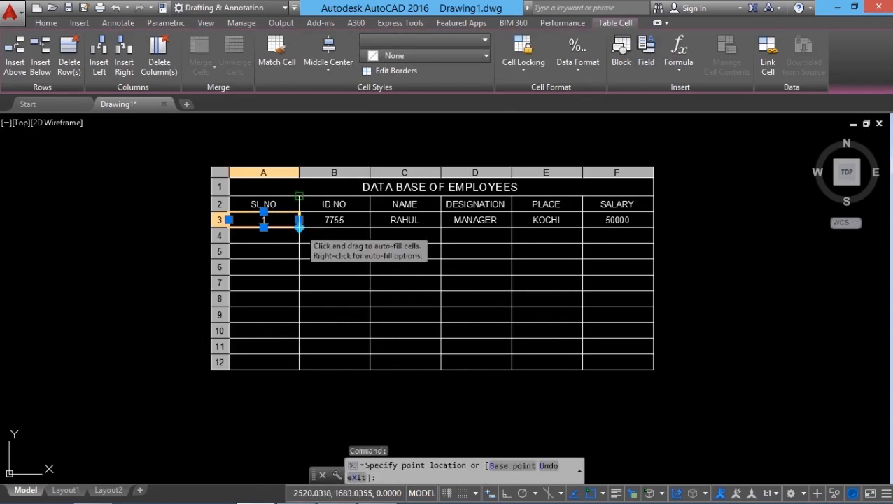
click(298, 361)
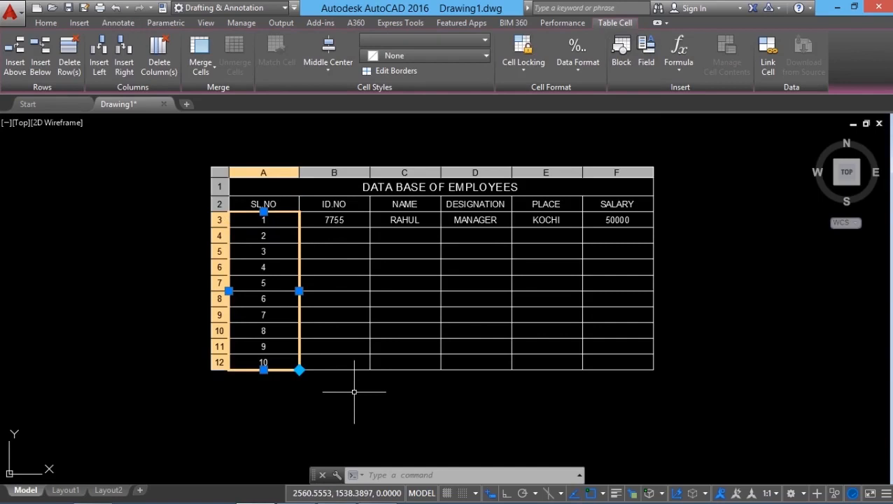
click(346, 221)
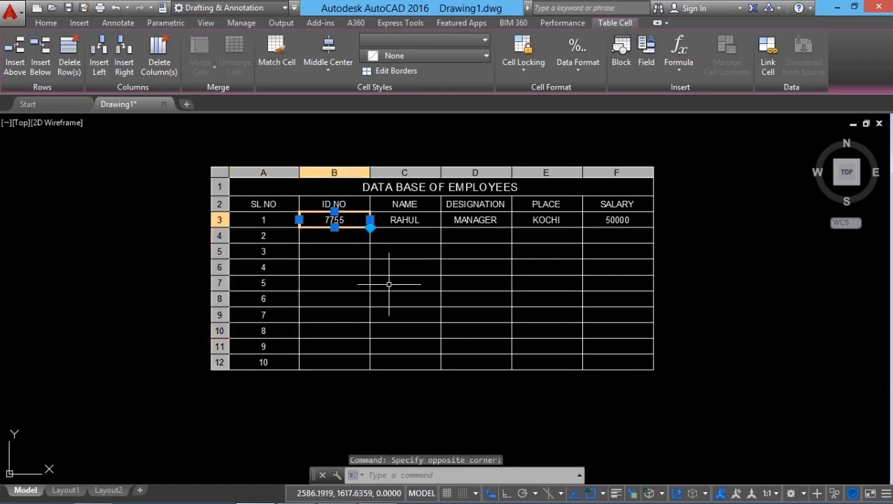
drag(370, 227, 371, 369)
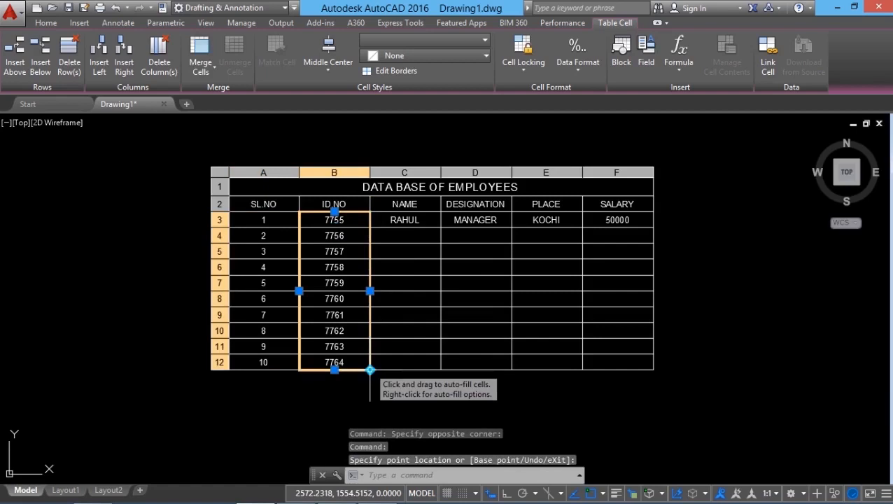
key(Escape)
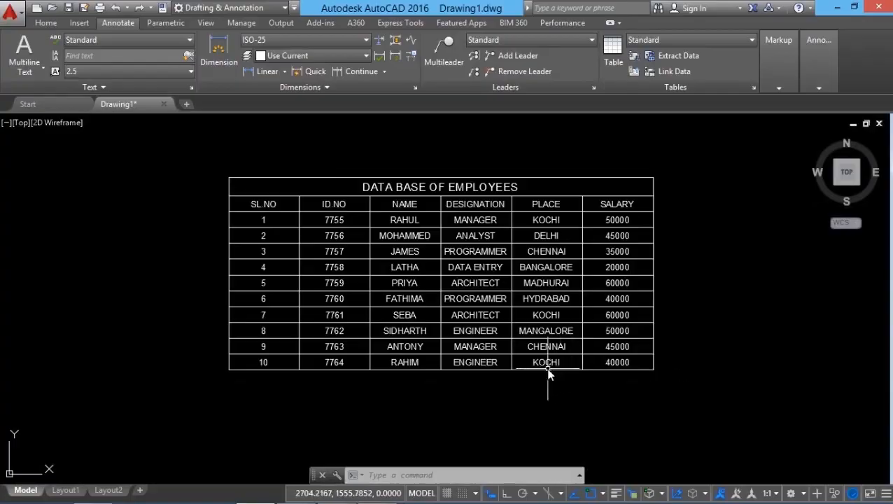
Insert a new row below the last employee row of the table.
scroll(445, 316, up, 2)
scroll(445, 316, down, 2)
text(z)
key(Return)
text(e)
key(Return)
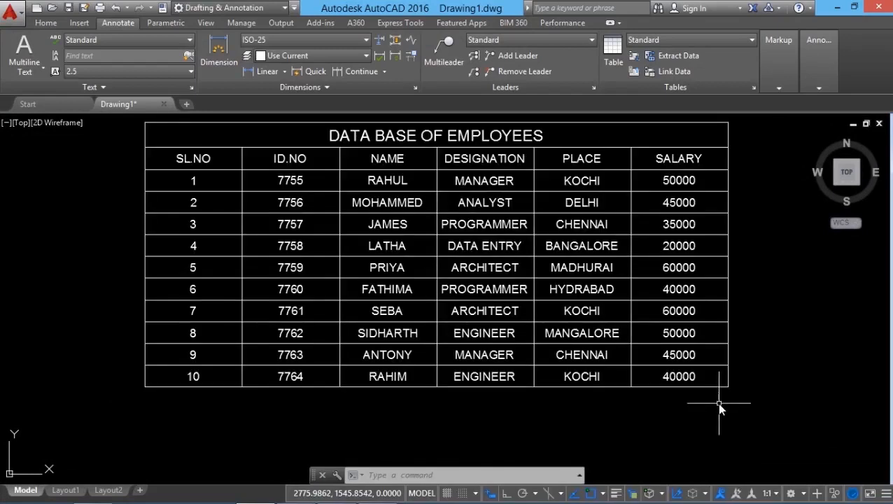
click(280, 378)
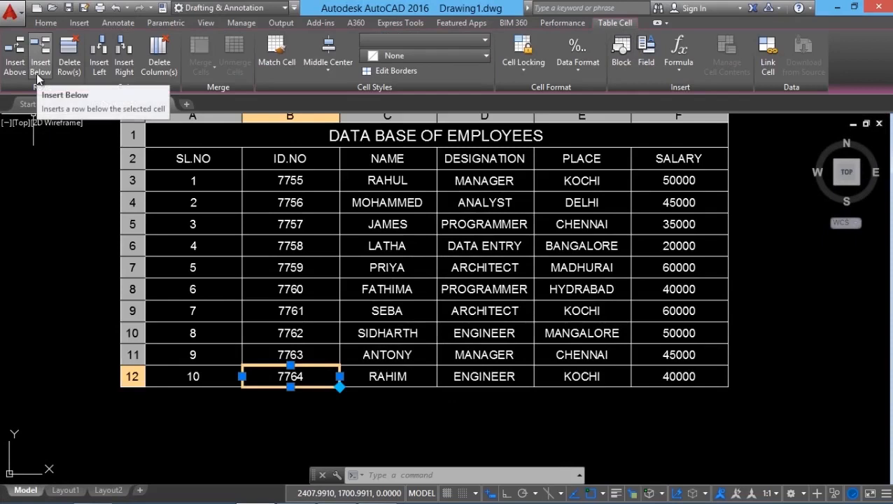
click(37, 78)
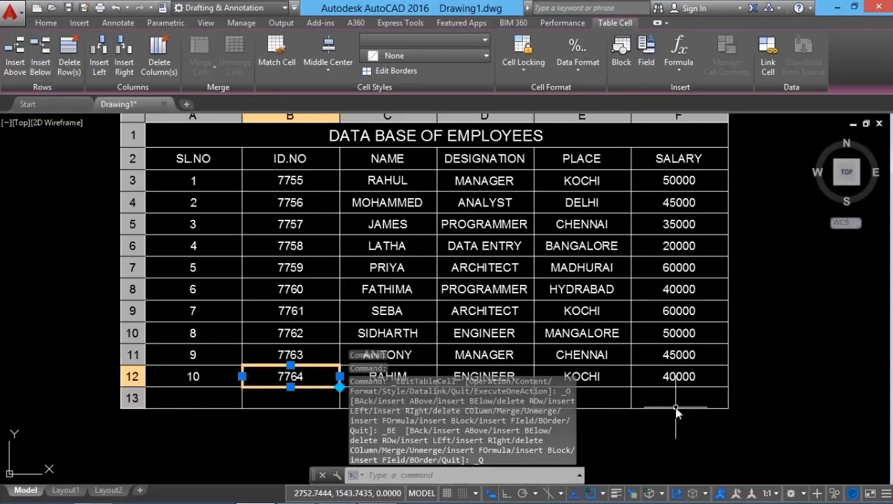
Merge cells A13 through E13 of the new row into one cell with Merge All.
click(608, 401)
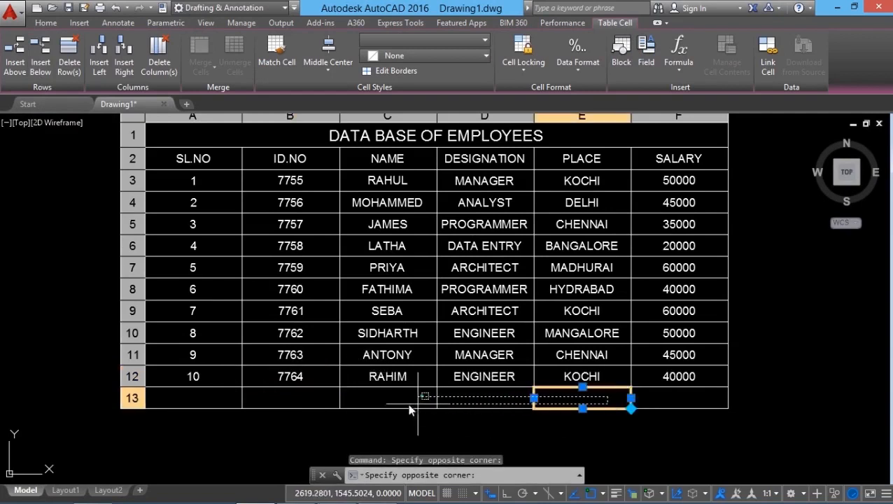
click(219, 407)
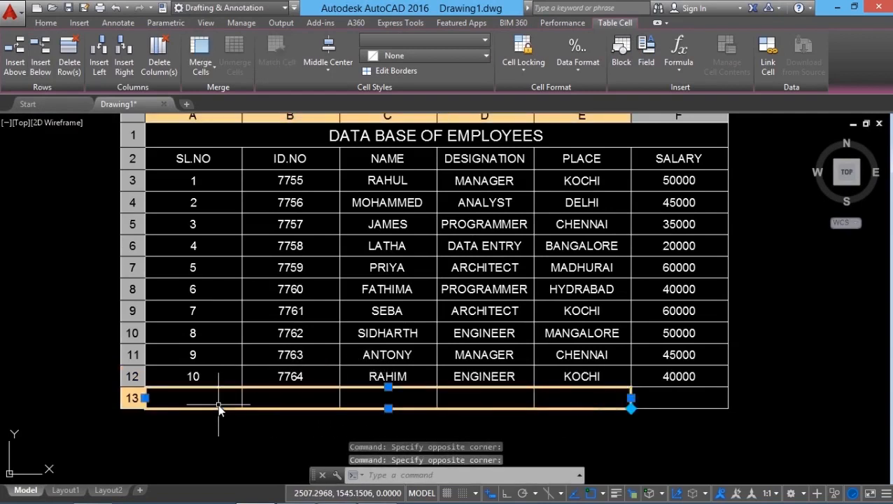
click(206, 68)
click(220, 97)
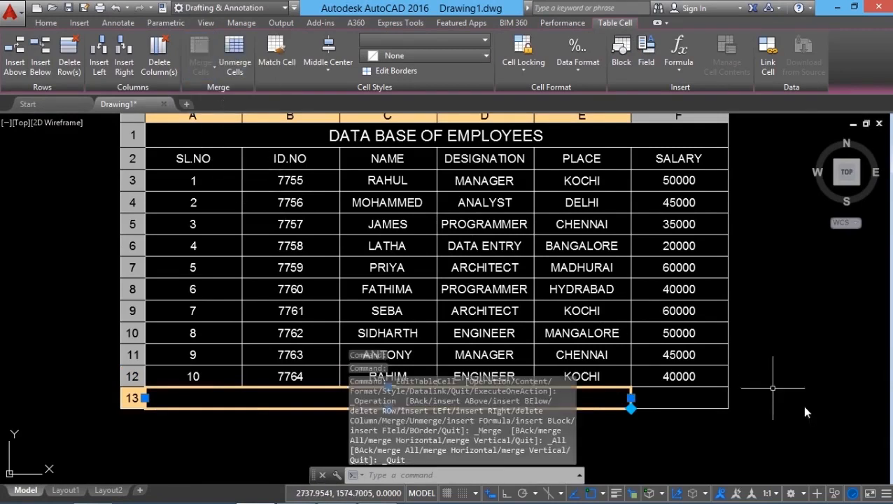
key(Escape)
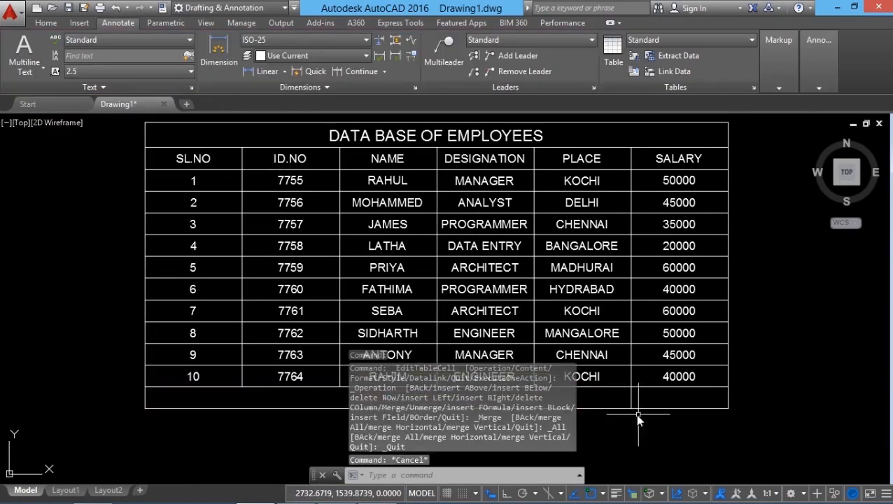
Insert a Sum formula in cell F13 that adds the salaries in cells F3 through F12.
click(669, 400)
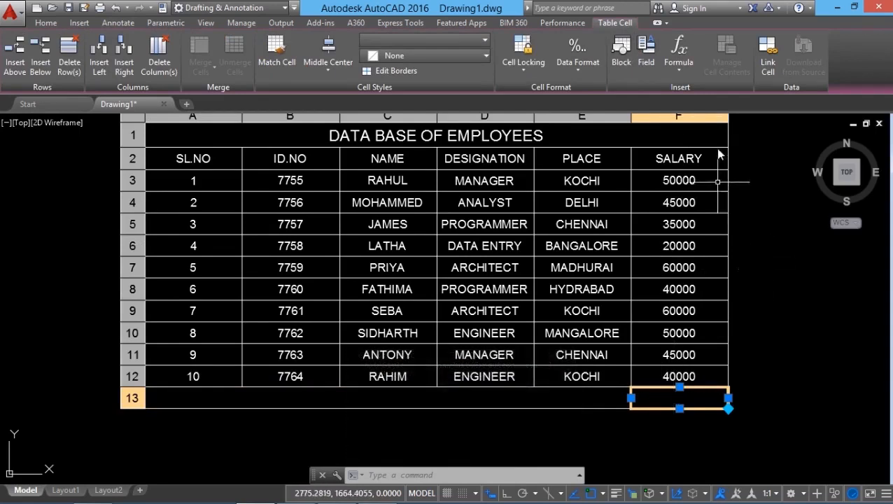
click(676, 70)
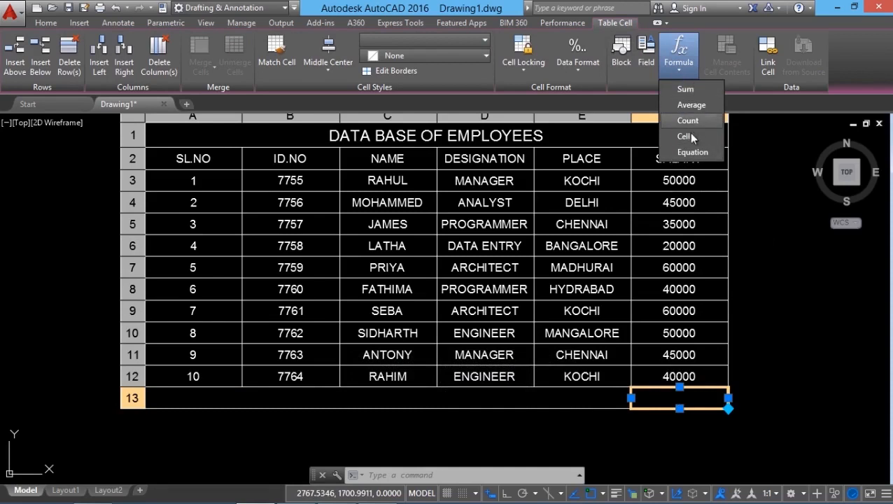
click(684, 93)
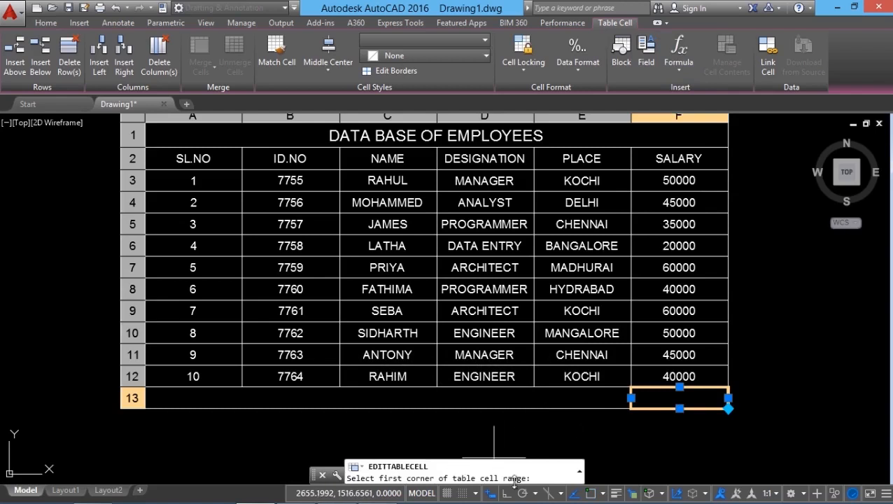
click(708, 180)
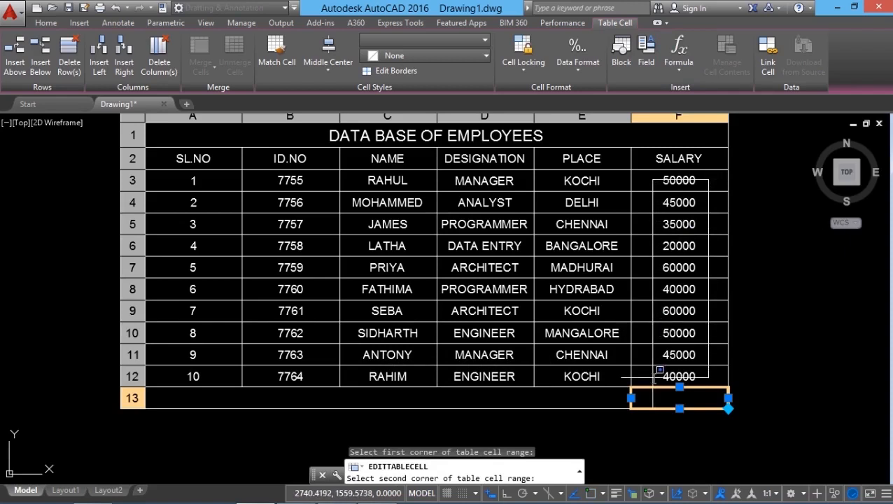
click(654, 376)
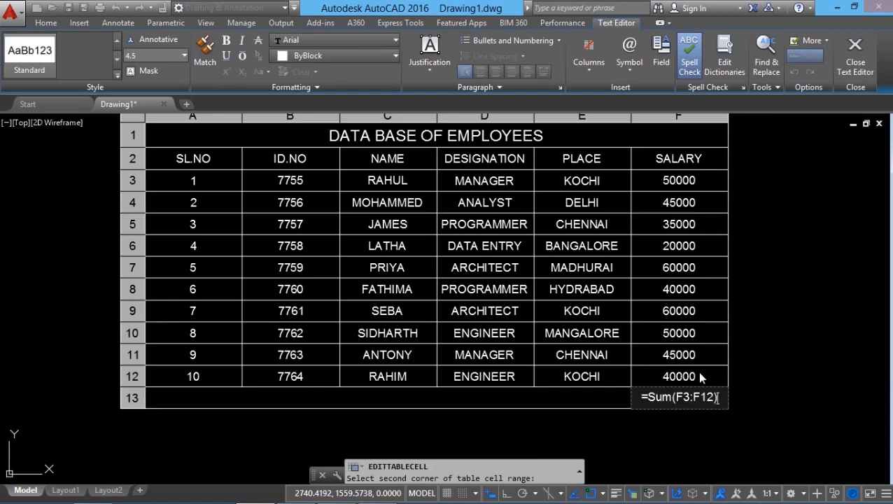
click(883, 317)
scroll(680, 418, up, 5)
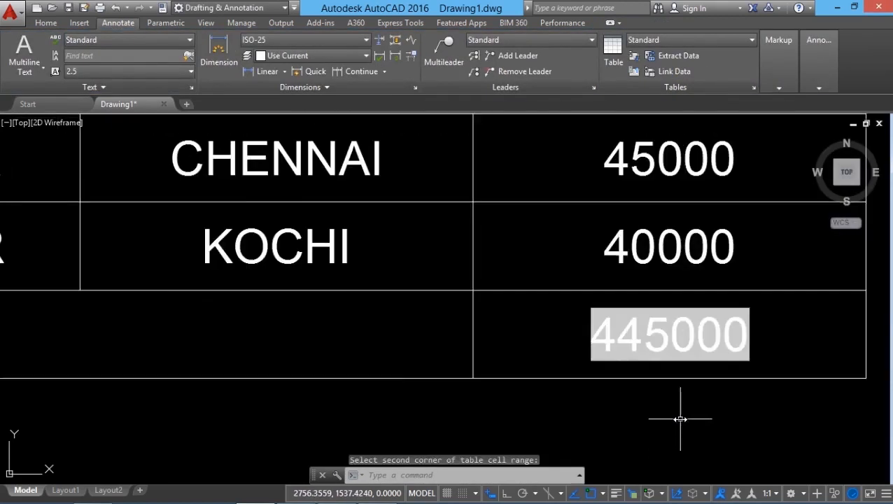
Examine the salary total in cell F13 against the salaries listed above it.
middle_drag(754, 429, 683, 428)
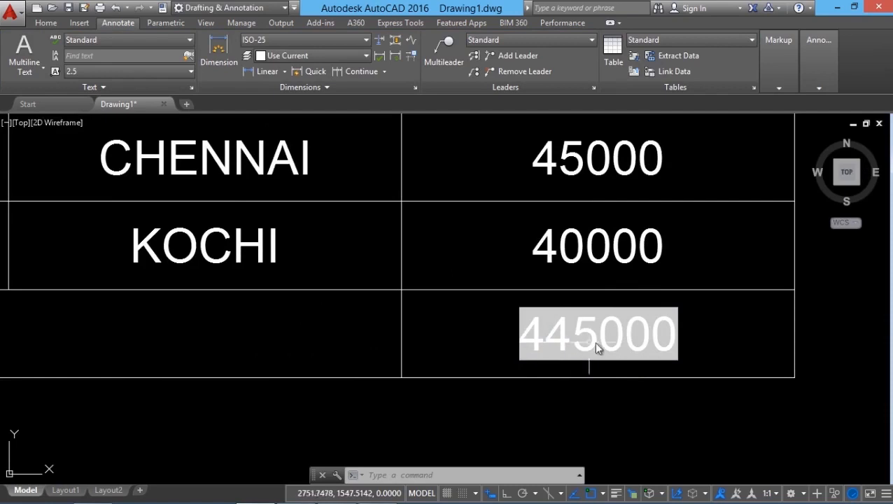
scroll(602, 409, down, 5)
scroll(607, 414, up, 4)
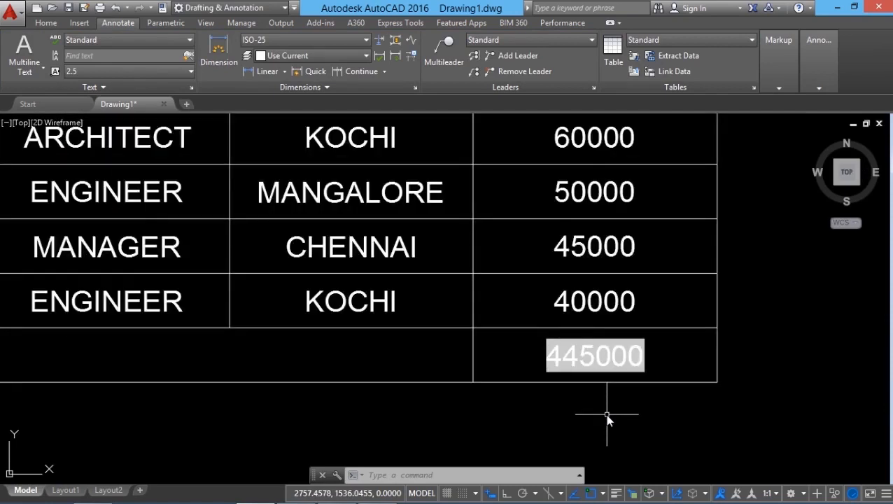
scroll(607, 418, up, 2)
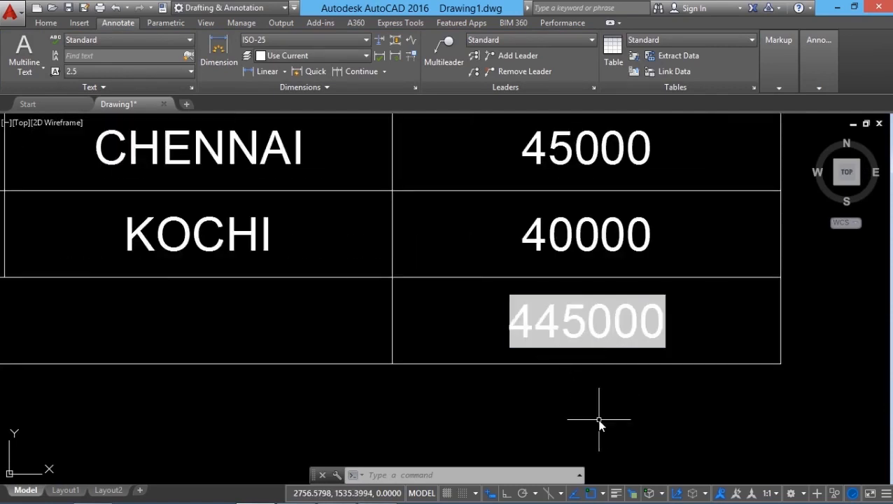
scroll(599, 423, down, 2)
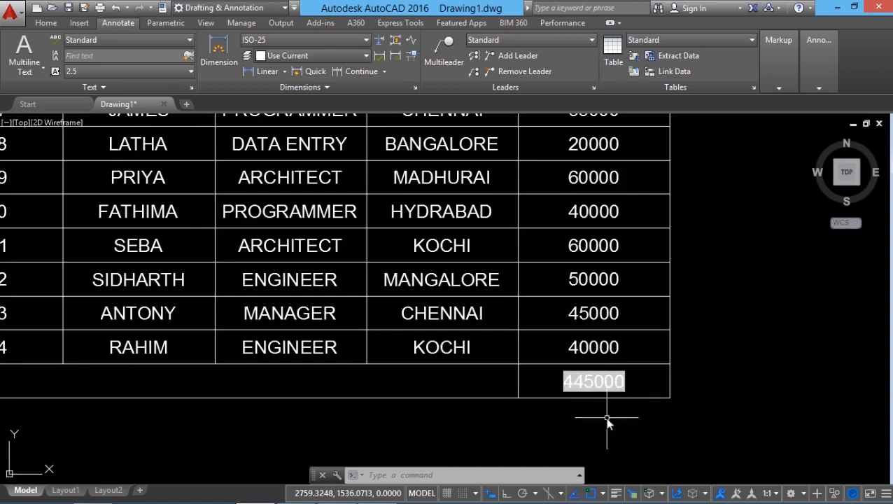
middle_drag(608, 281, 600, 311)
scroll(604, 331, down, 2)
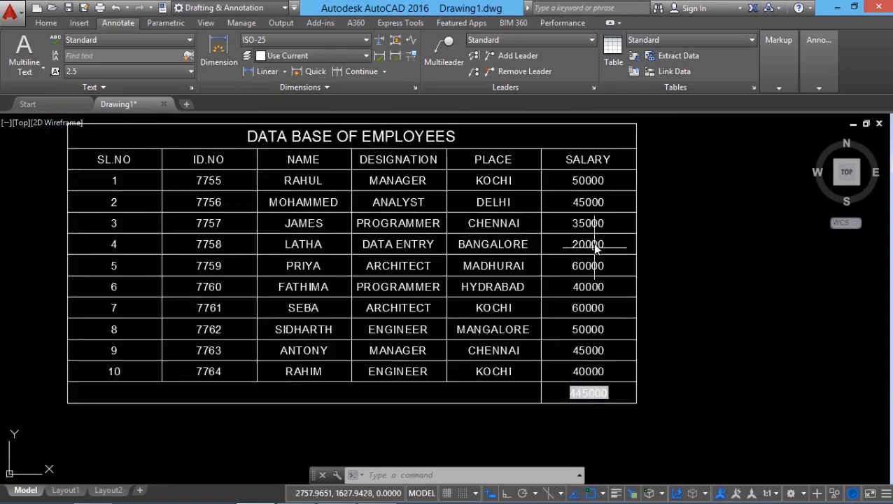
scroll(591, 381, up, 3)
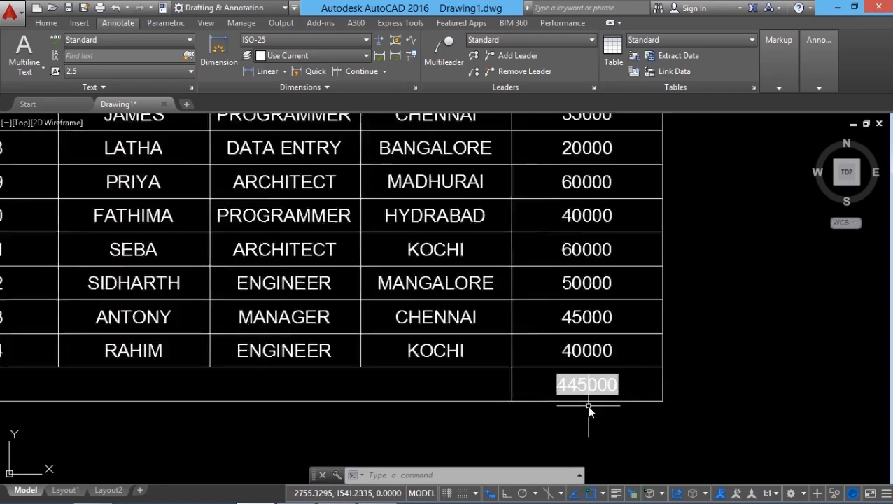
scroll(564, 448, down, 2)
scroll(574, 428, up, 2)
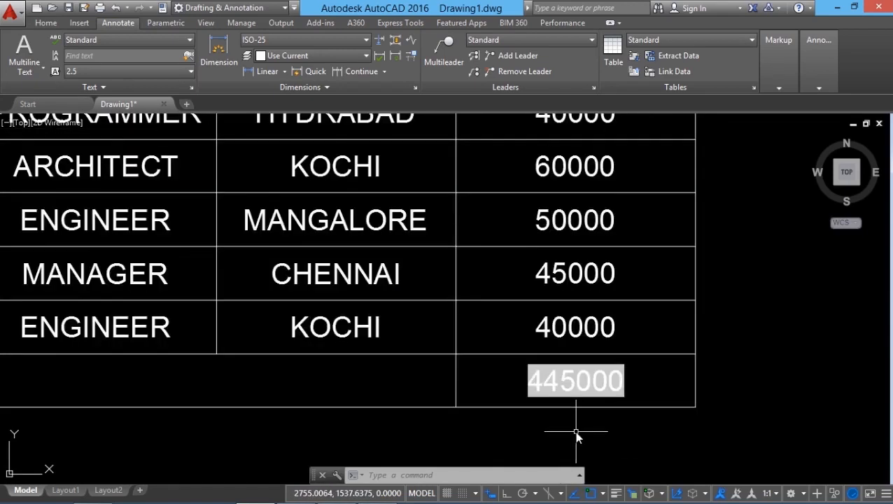
scroll(506, 411, down, 2)
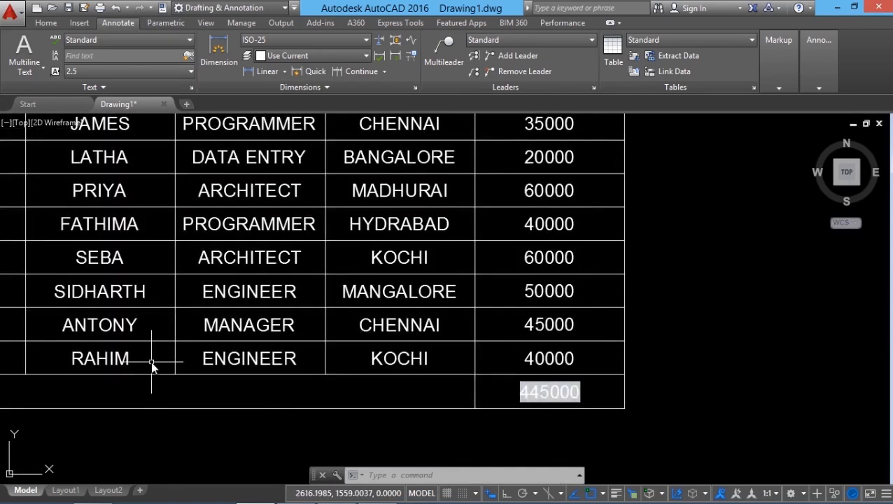
Change the salary in cell F12 of the last employee row to 42000.
double_click(538, 362)
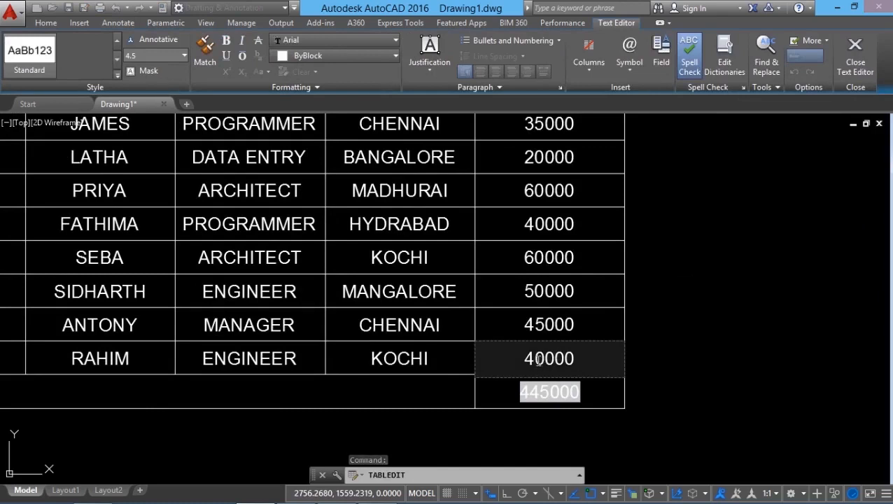
drag(532, 359, 604, 355)
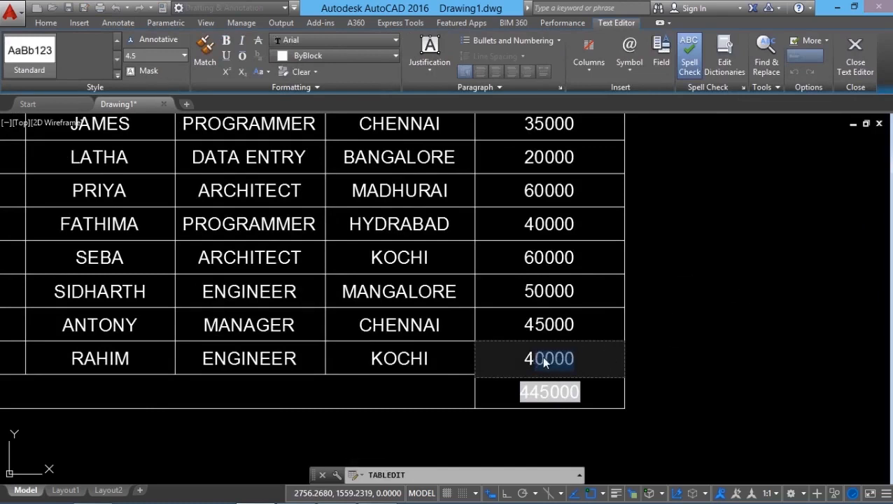
text(2000)
click(625, 386)
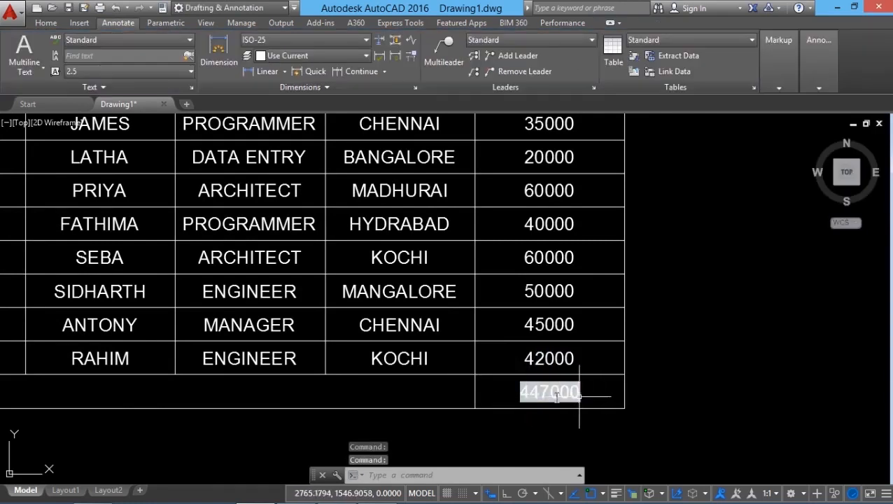
Insert the CHAIR.dwg block into the merged cell of row 13 with AutoFit, rotation angle 0 and Top Left alignment.
scroll(612, 431, down, 2)
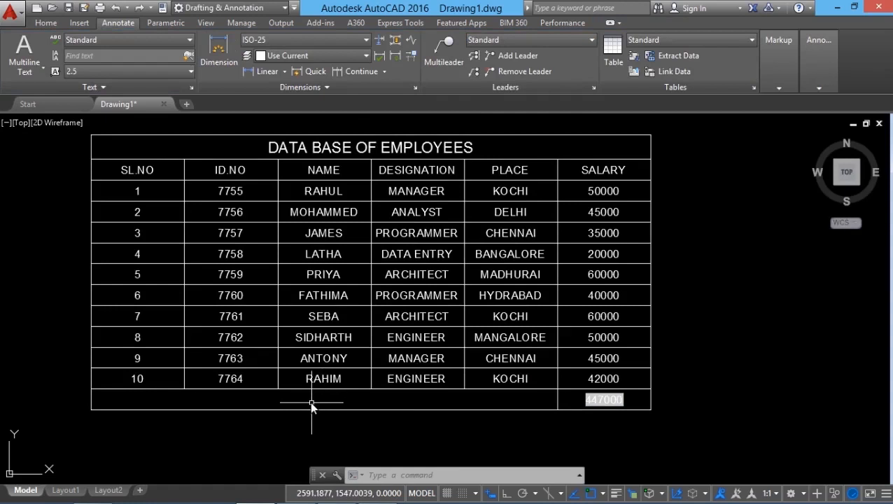
click(310, 401)
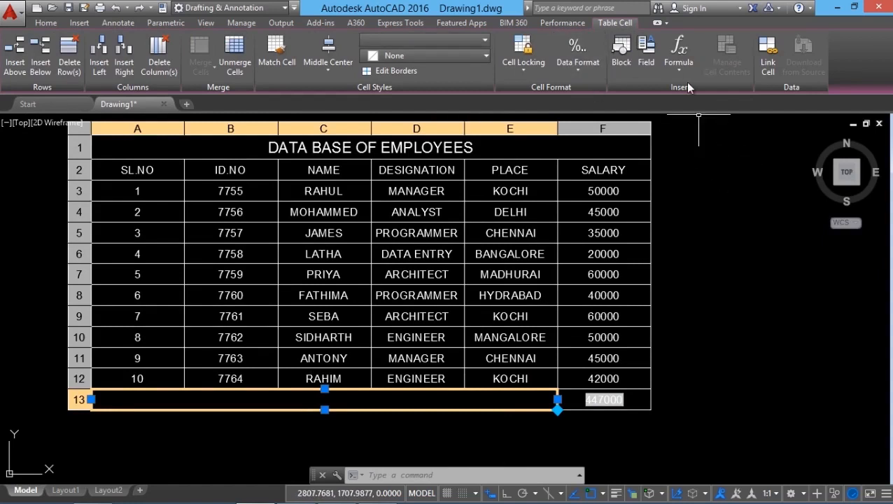
click(624, 56)
click(525, 193)
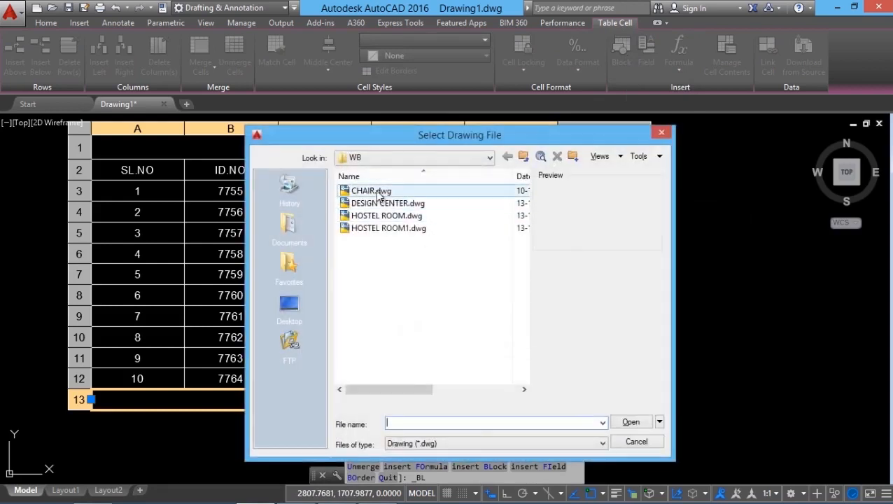
click(369, 193)
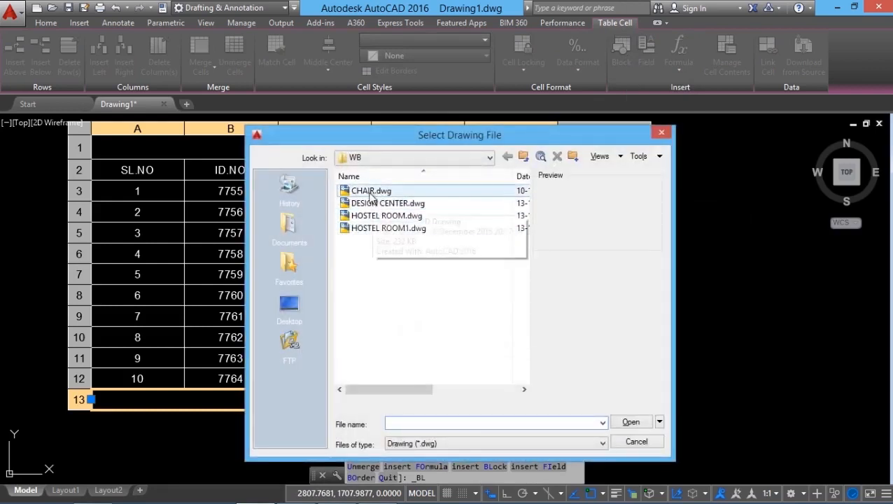
click(629, 423)
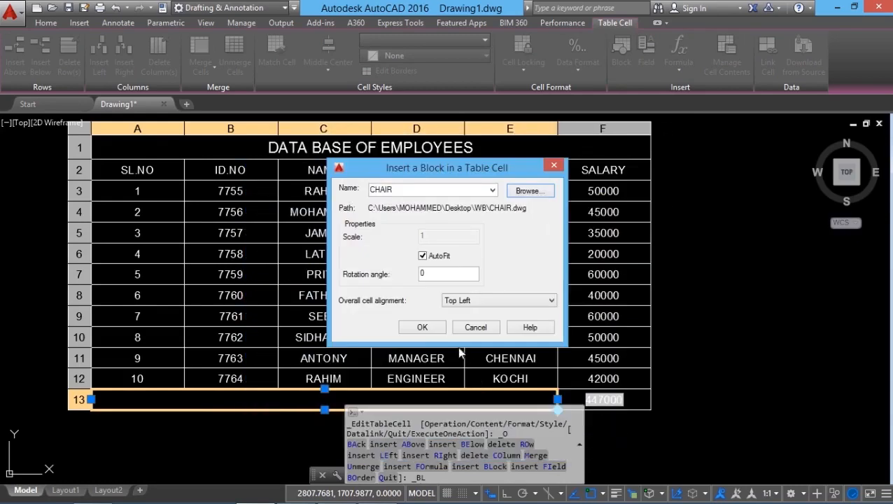
click(422, 327)
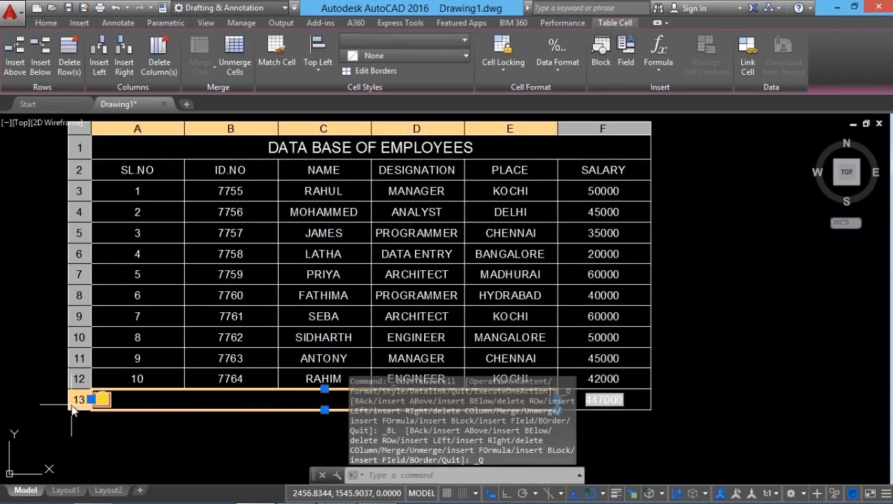
Undo the insertion of the CHAIR block in the merged cell of row 13.
scroll(72, 404, up, 4)
scroll(182, 468, down, 1)
scroll(175, 426, down, 2)
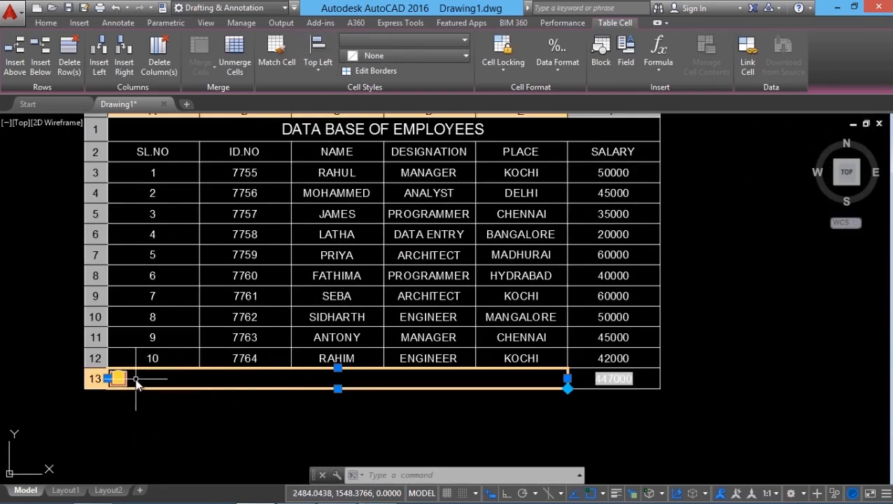
click(116, 9)
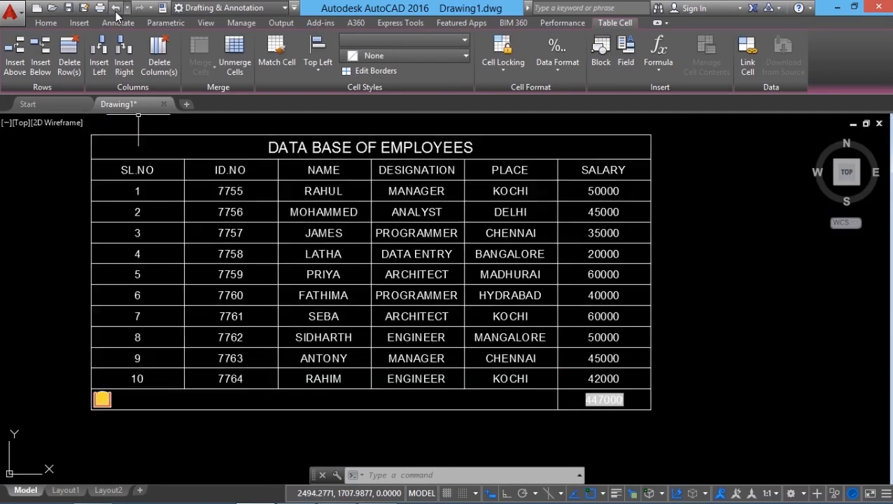
Insert a Date field with the d-MMM-yy format into the merged cell of row 13.
click(299, 405)
click(643, 62)
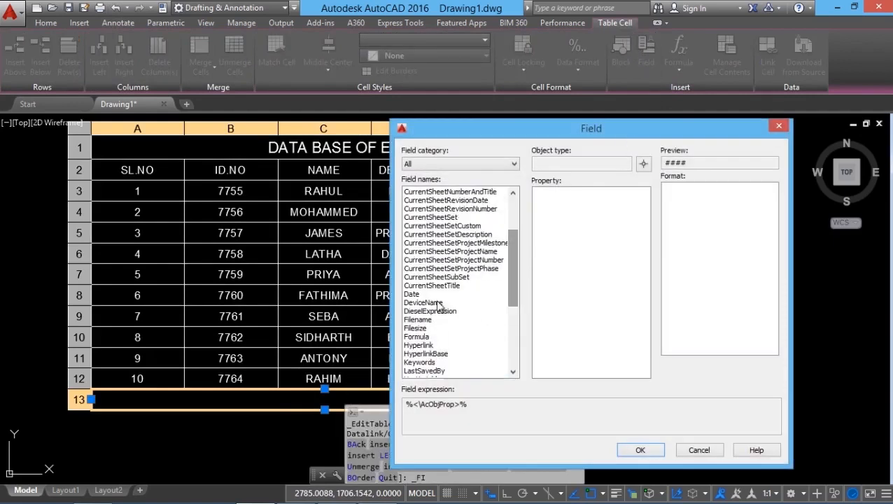
click(419, 295)
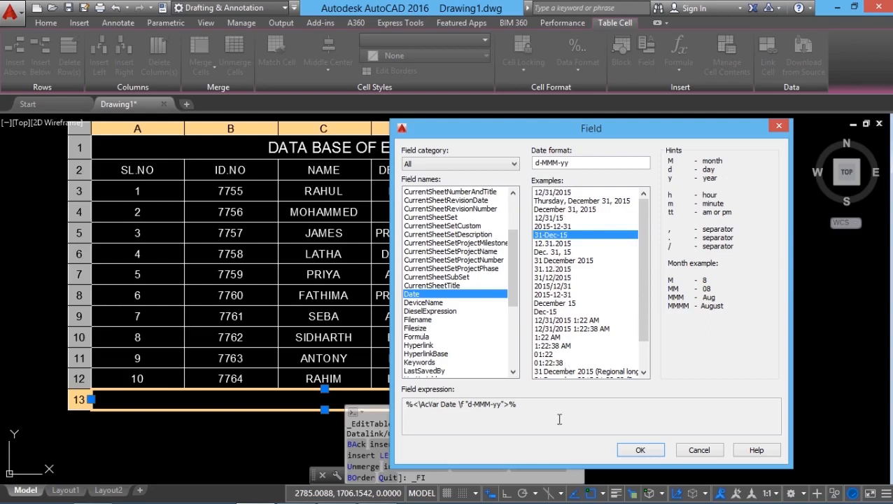
click(557, 226)
click(558, 235)
click(639, 451)
Undo the insertion of the date field in the merged cell of row 13.
middle_drag(309, 436, 344, 316)
scroll(349, 306, up, 2)
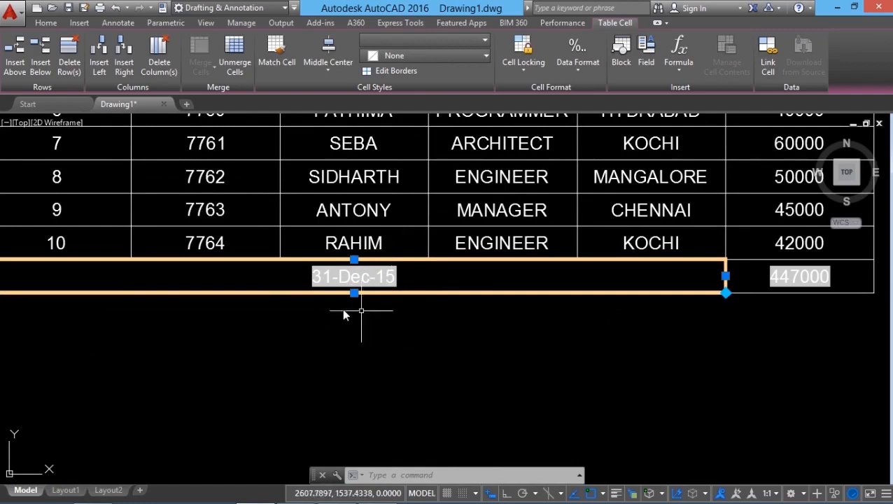
scroll(329, 354, down, 3)
scroll(329, 350, up, 1)
middle_drag(333, 356, 331, 374)
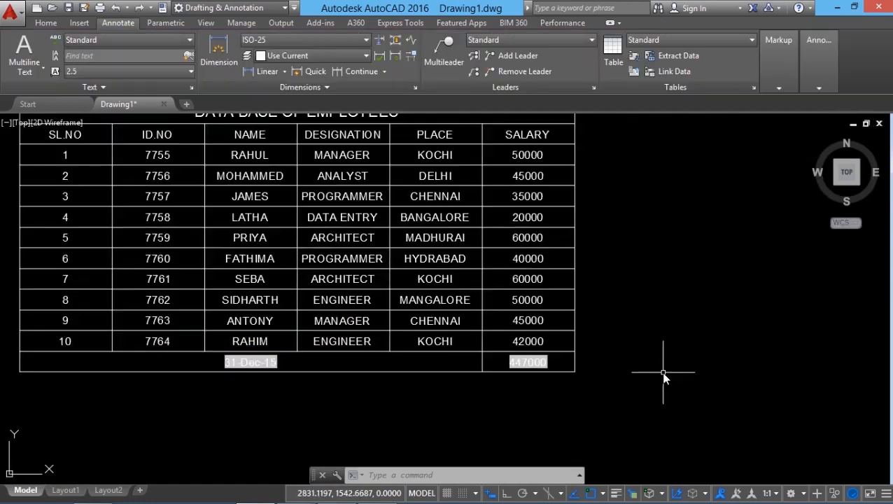
click(118, 9)
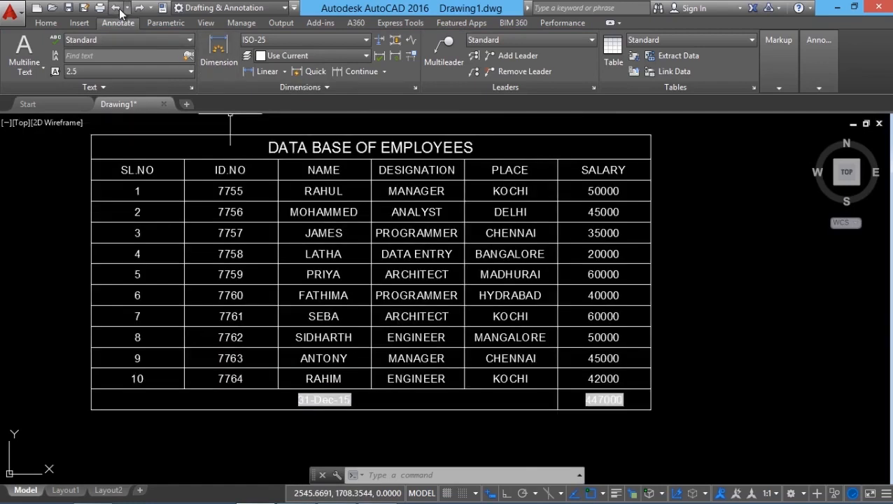
click(117, 8)
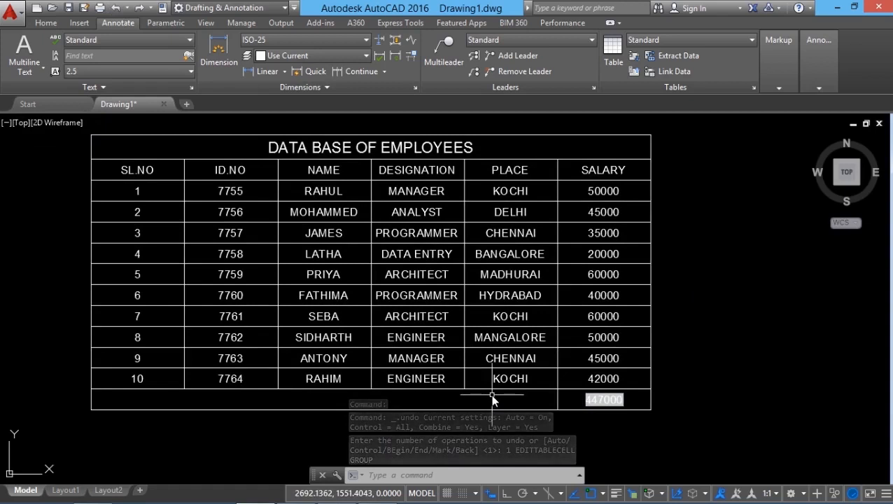
Draw a circle with a circumference of about 159 units in the empty space to the right of the table.
click(45, 23)
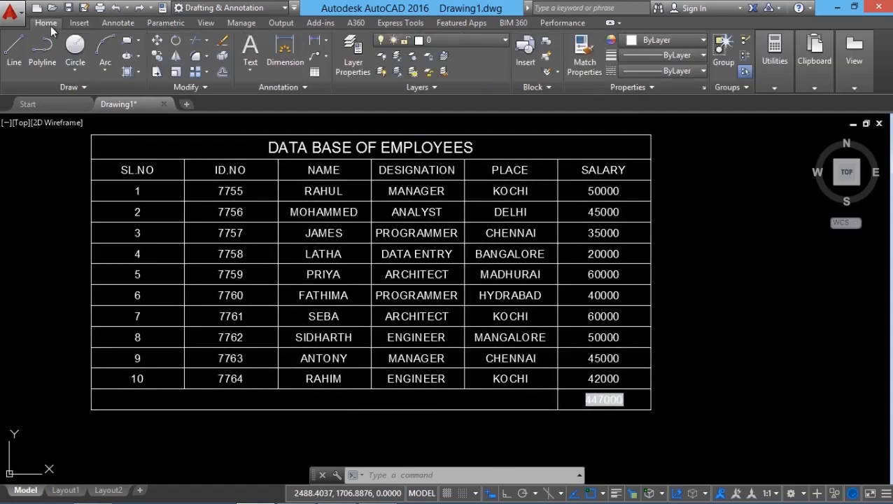
click(80, 69)
click(105, 94)
click(761, 301)
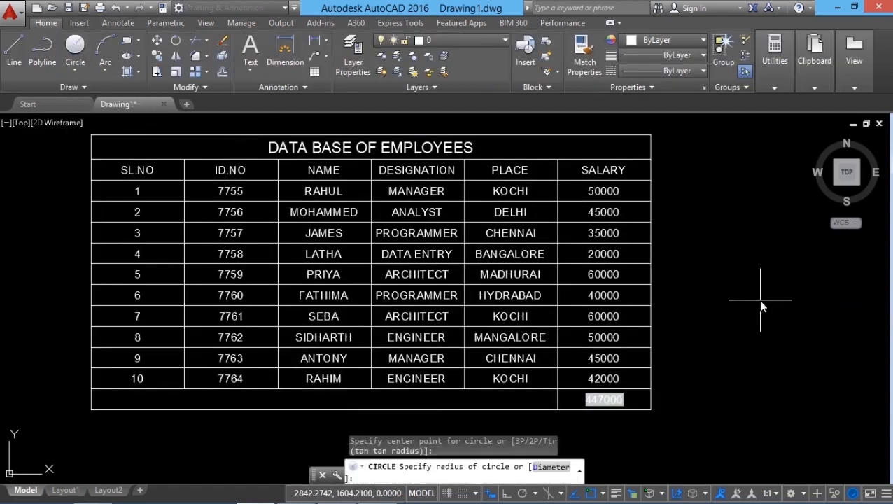
click(721, 284)
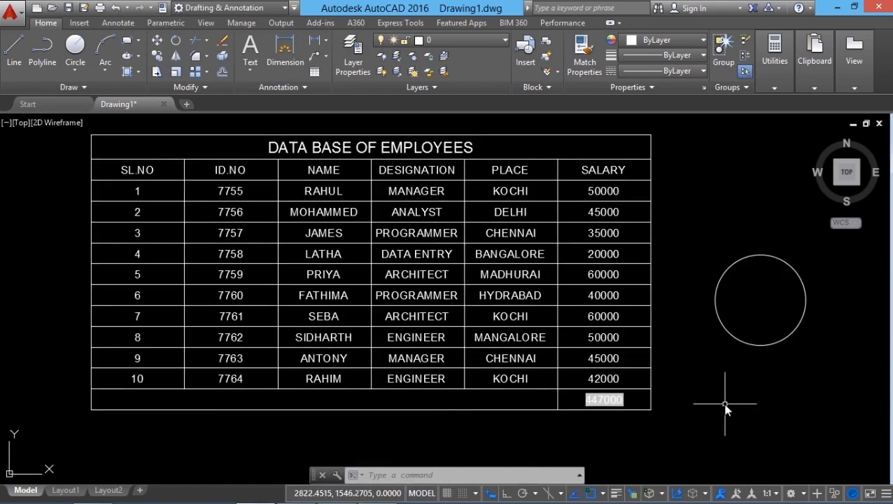
Insert an Object field with the circle's Circumference in current units into the merged cell of row 13.
click(497, 403)
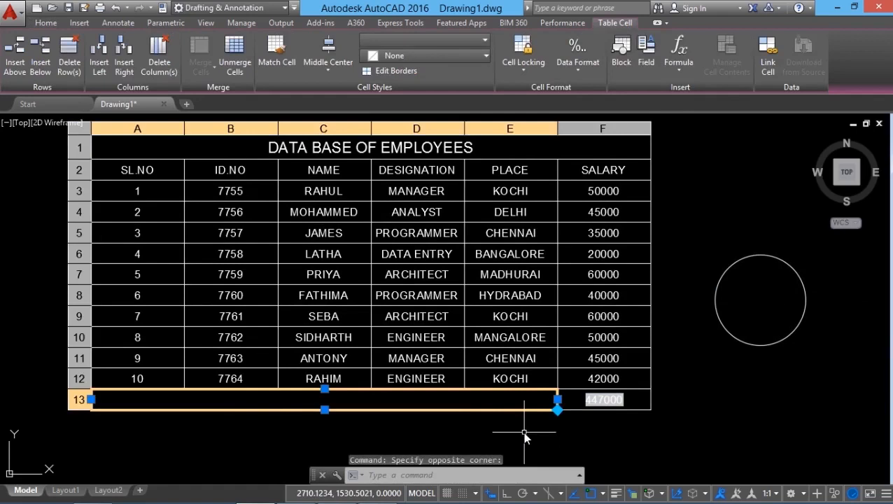
click(646, 59)
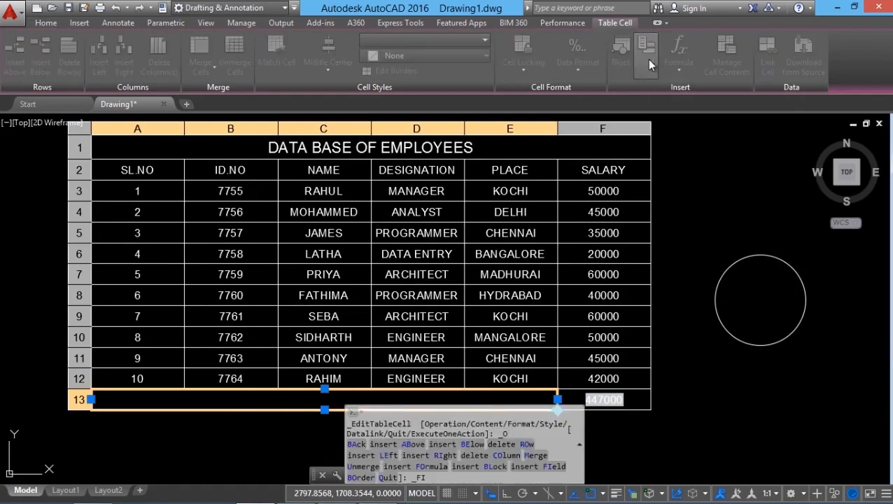
scroll(519, 298, down, 3)
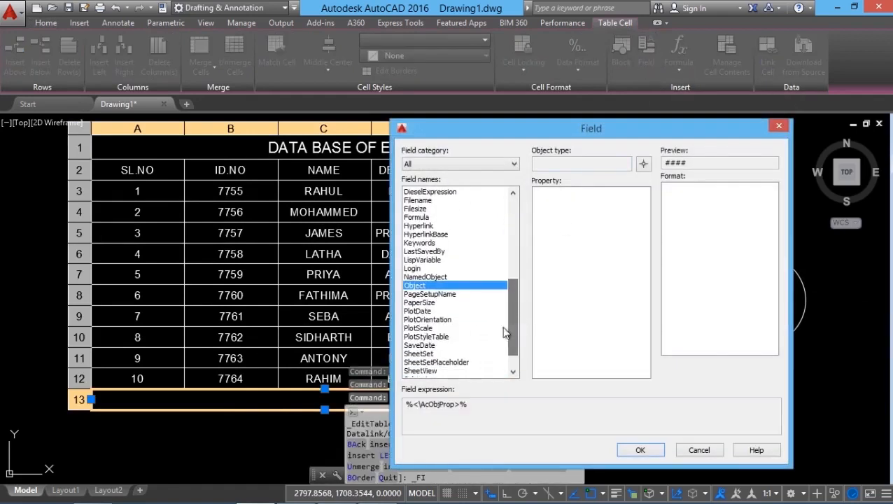
click(424, 276)
click(419, 286)
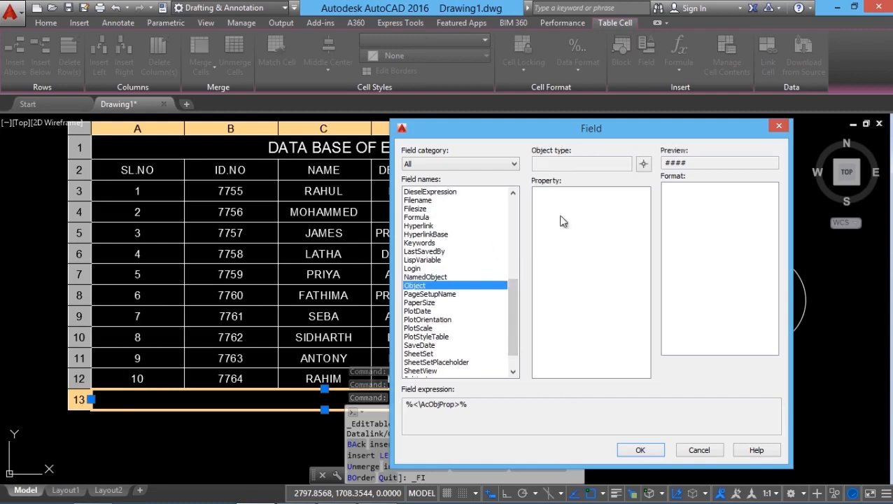
click(643, 166)
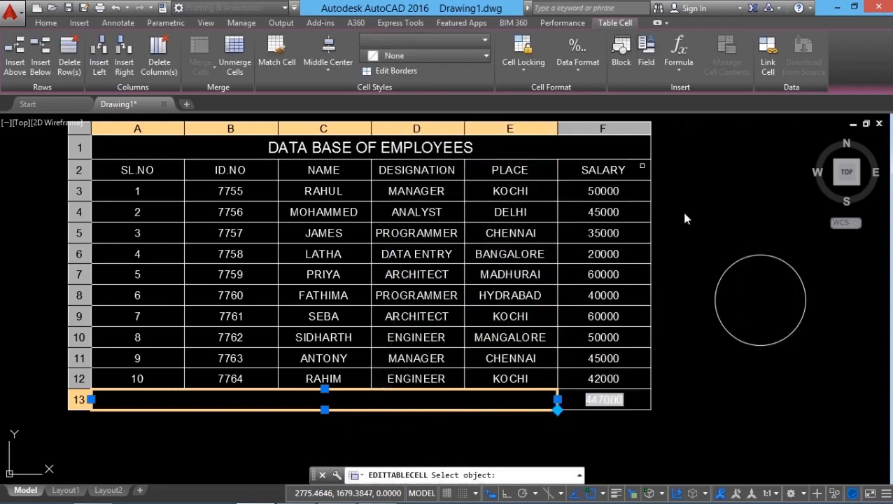
click(737, 341)
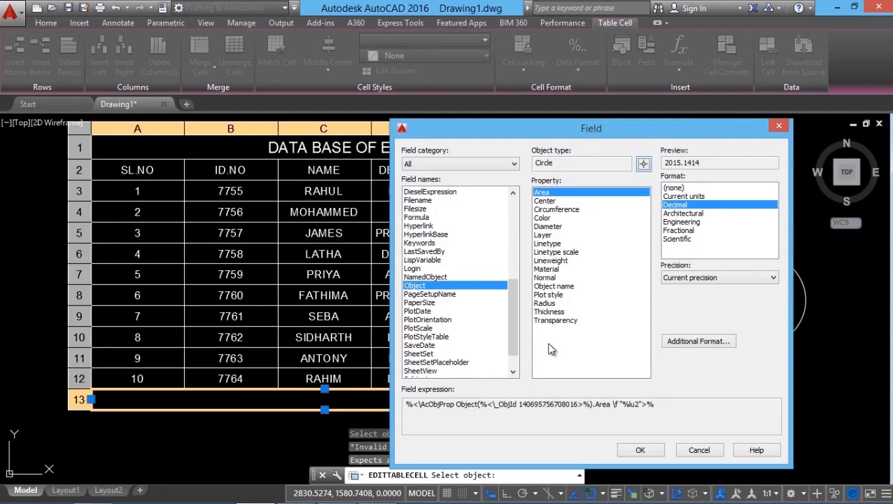
click(553, 210)
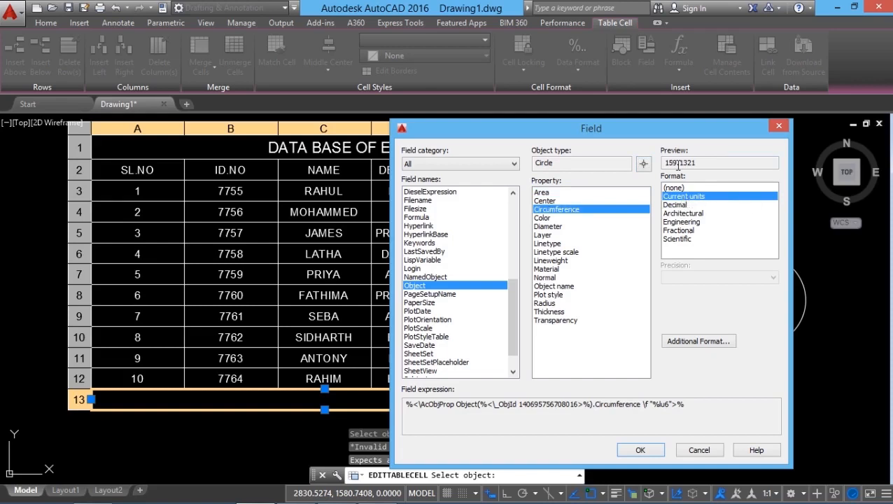
click(641, 450)
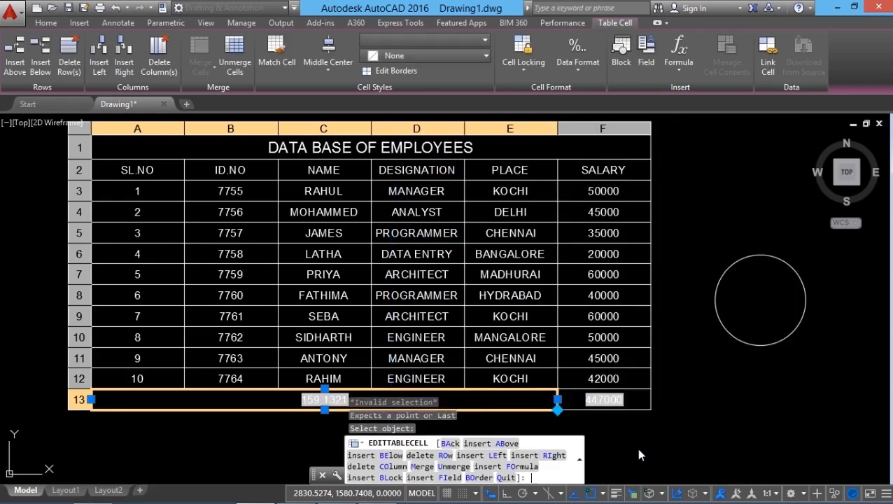
scroll(320, 432, up, 2)
scroll(320, 432, down, 3)
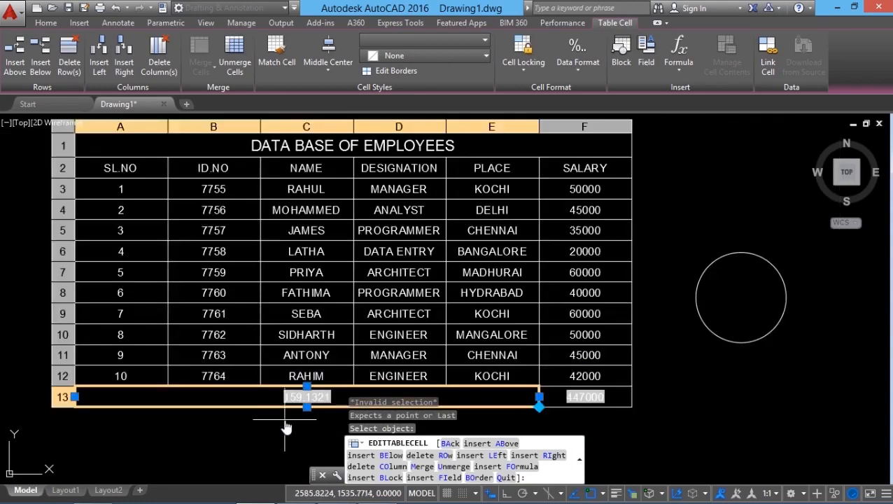
scroll(301, 413, up, 4)
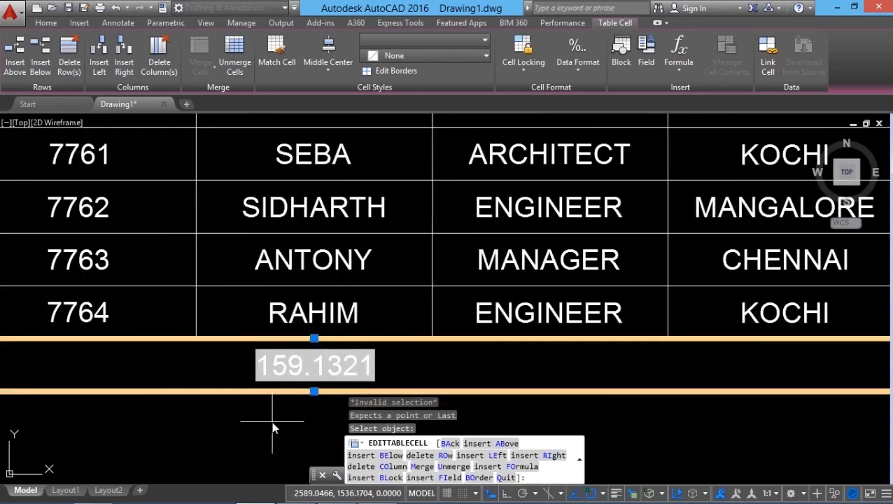
scroll(269, 420, down, 2)
scroll(248, 416, down, 2)
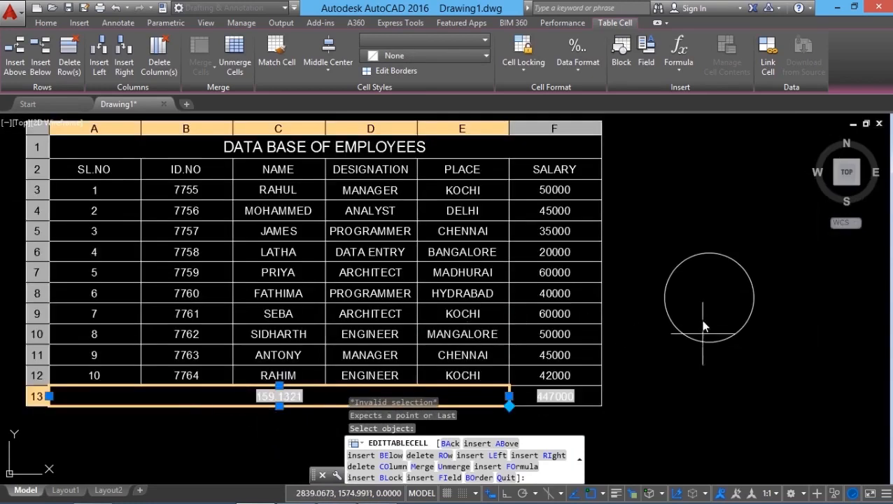
key(Escape)
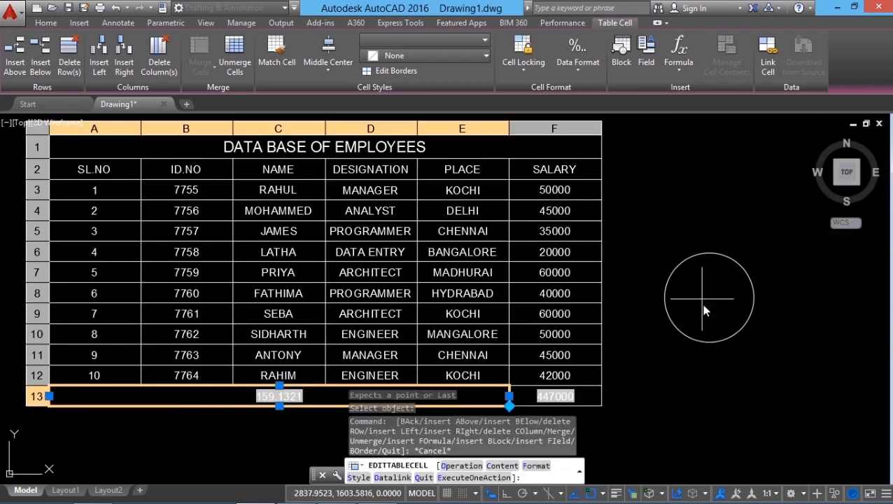
key(Escape)
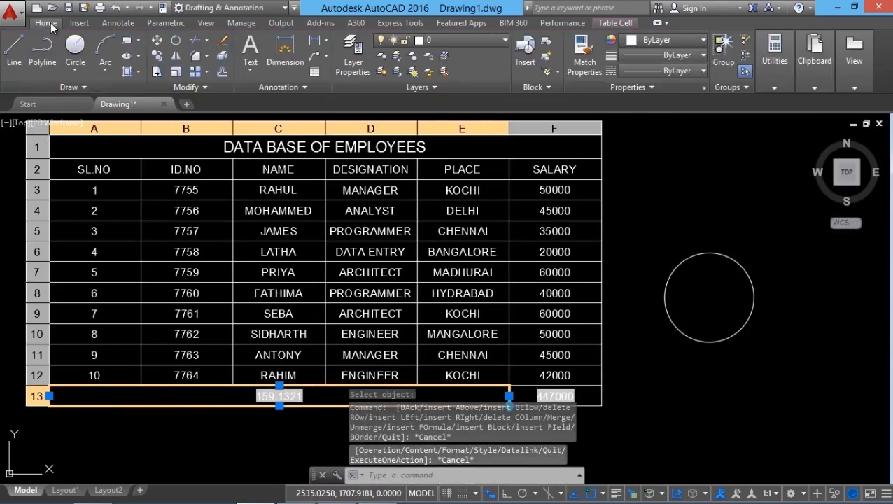
key(Escape)
Scale the circle about its center by a factor of 1.5.
click(177, 73)
click(727, 339)
key(Return)
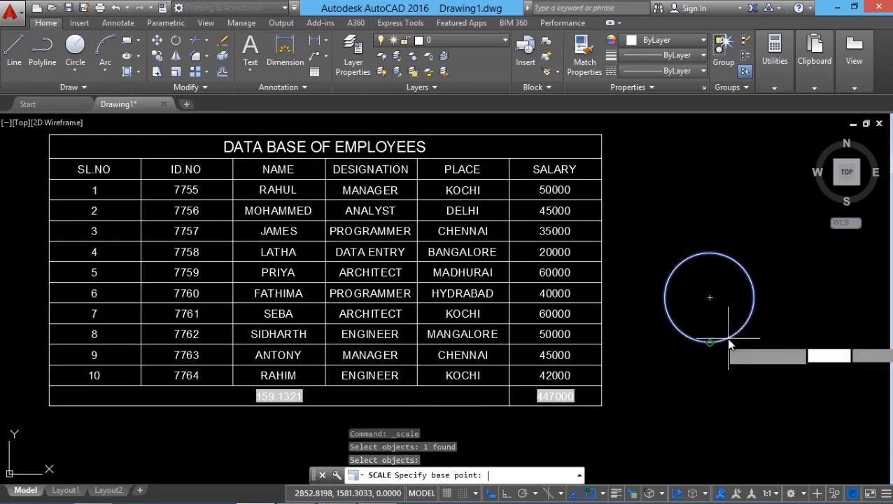
click(709, 299)
text(1.5)
key(Return)
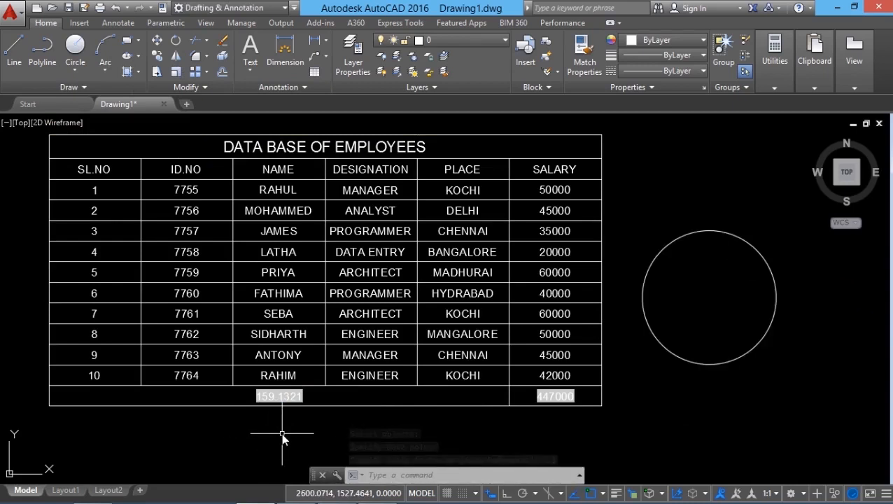
Regenerate the drawing to update the circumference field in the merged cell of row 13.
text(RE)
key(Return)
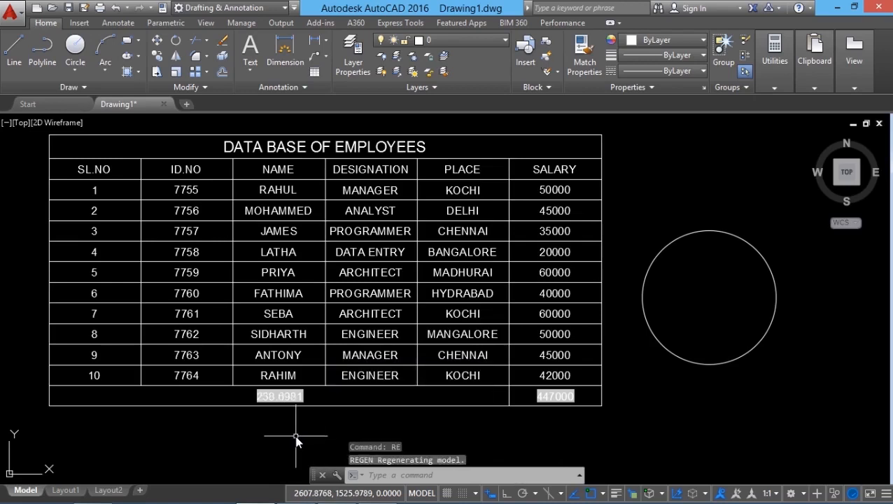
scroll(281, 410, up, 4)
scroll(245, 405, down, 3)
middle_drag(245, 409, 305, 409)
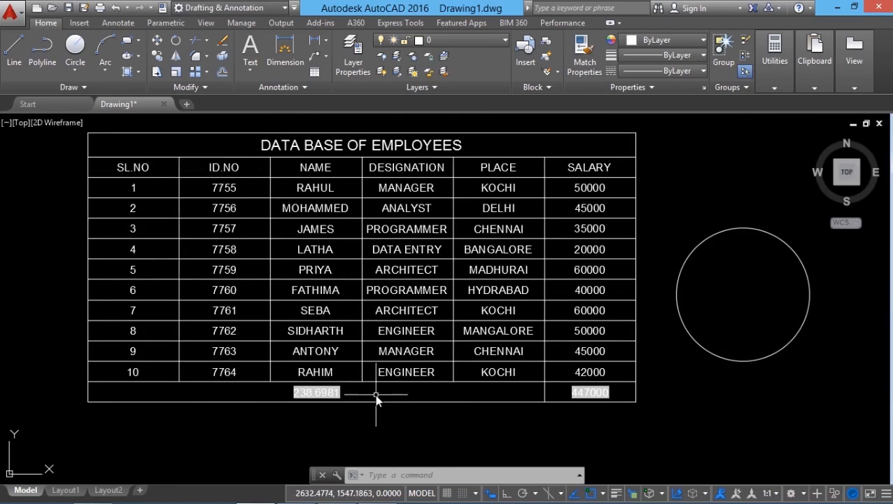
click(405, 393)
click(678, 68)
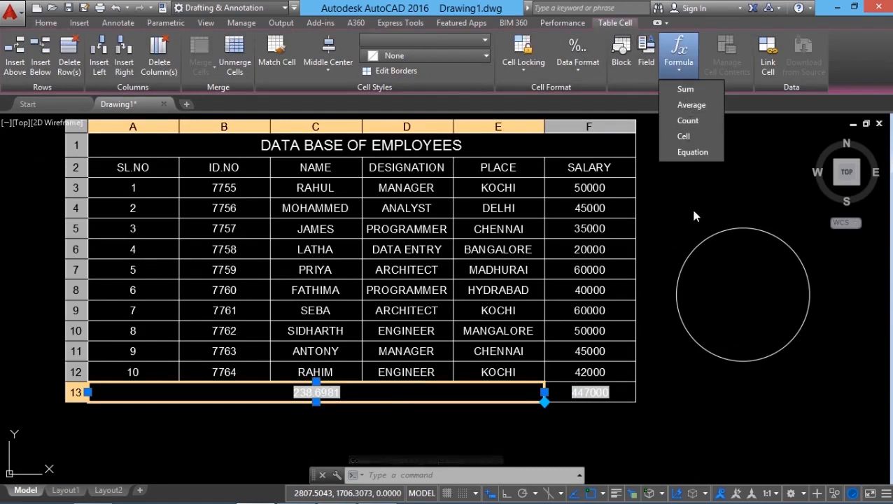
key(Escape)
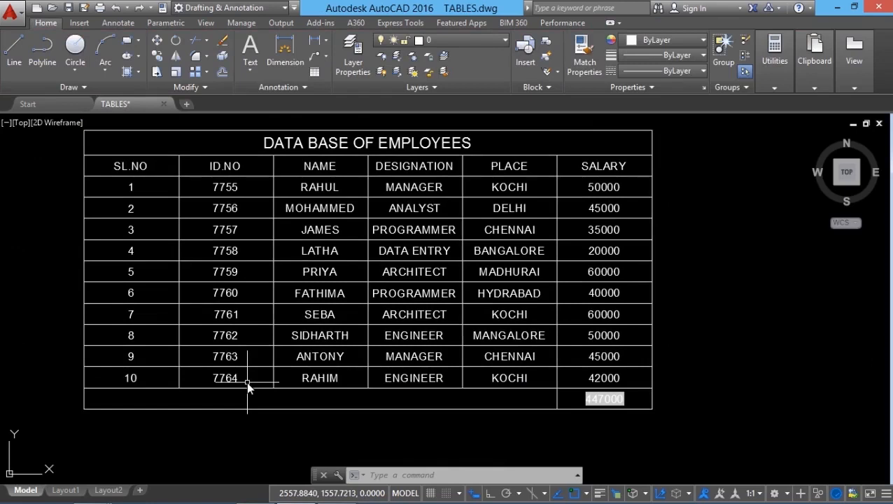
Set cell B12 to Content and Format Locked and try to edit its text.
click(247, 383)
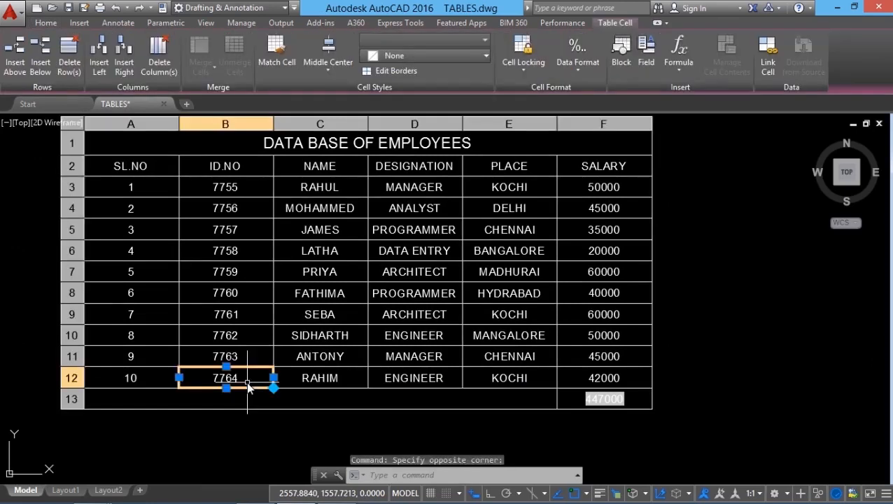
click(522, 70)
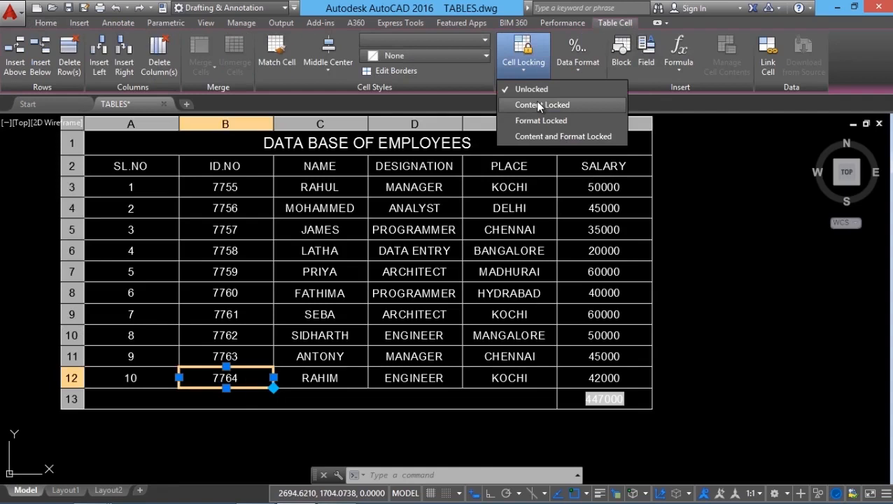
click(535, 136)
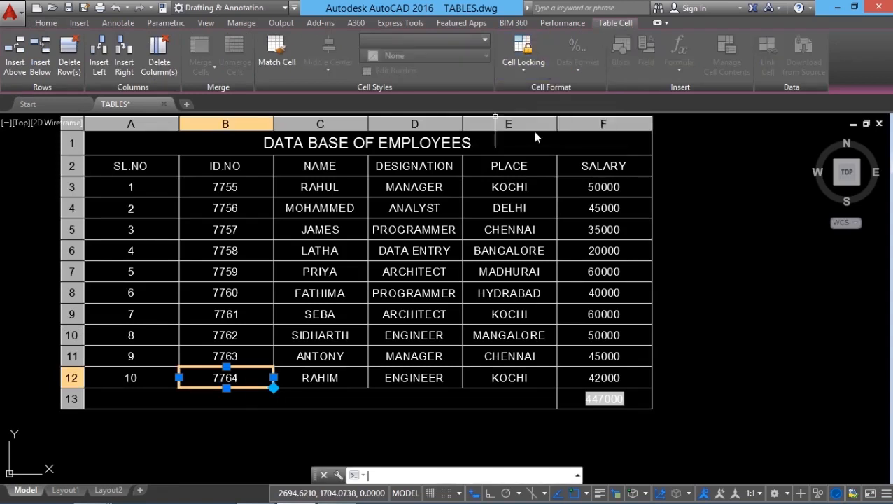
click(245, 414)
double_click(253, 387)
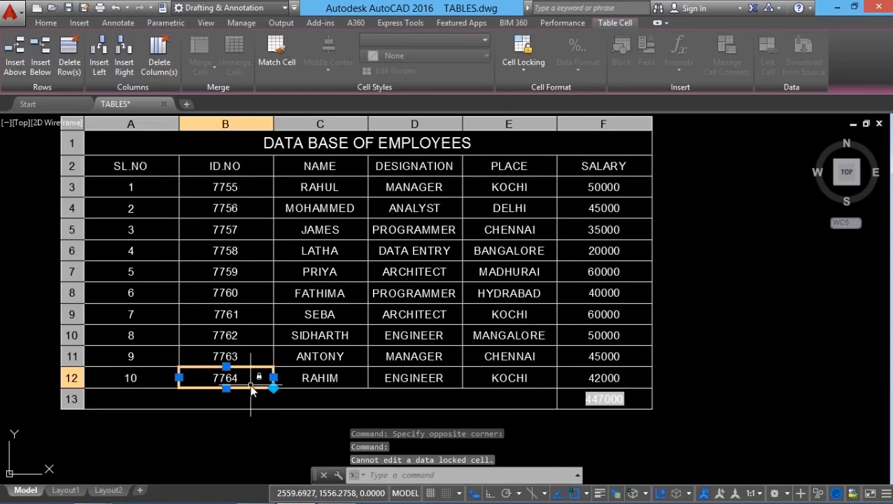
Set the locking of cell B12 back to Unlocked.
click(523, 65)
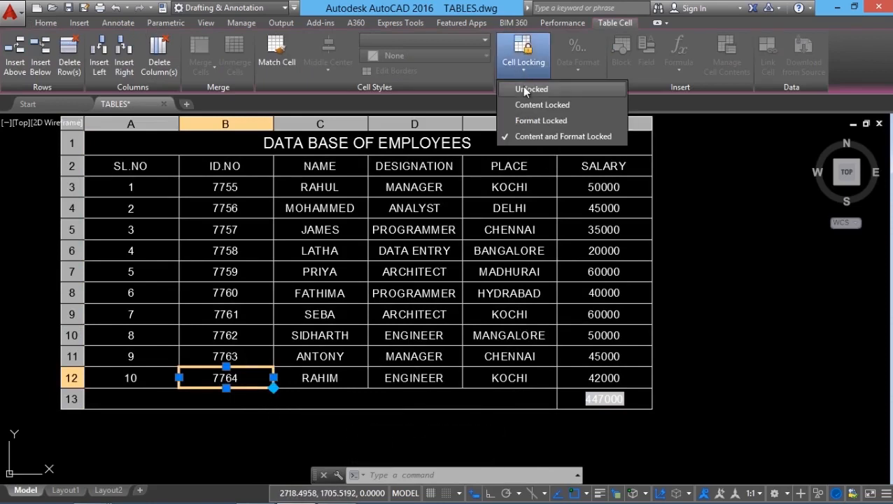
click(531, 89)
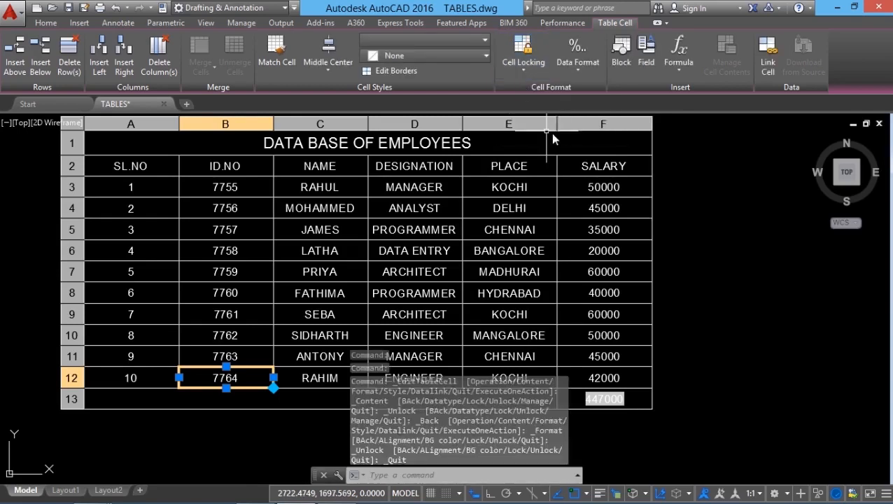
Try the Currency, Angle and Decimal Number data formats in turn on cell B12.
click(578, 56)
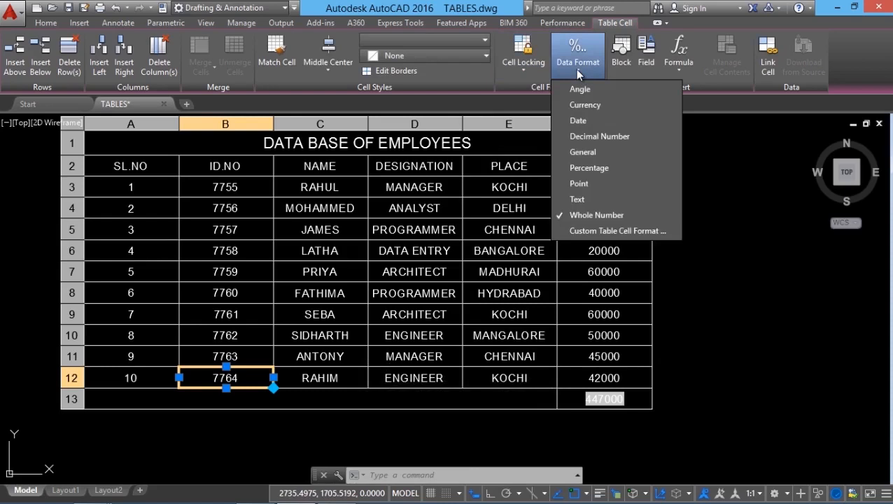
click(575, 105)
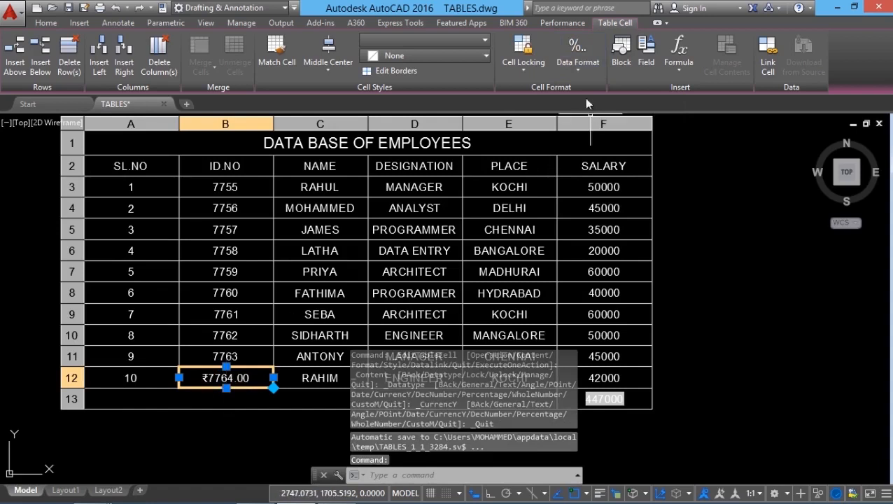
click(576, 68)
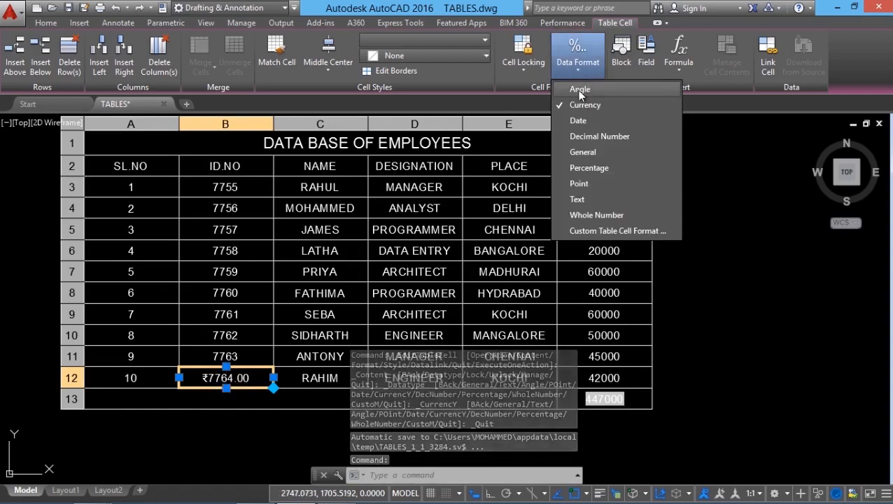
click(579, 89)
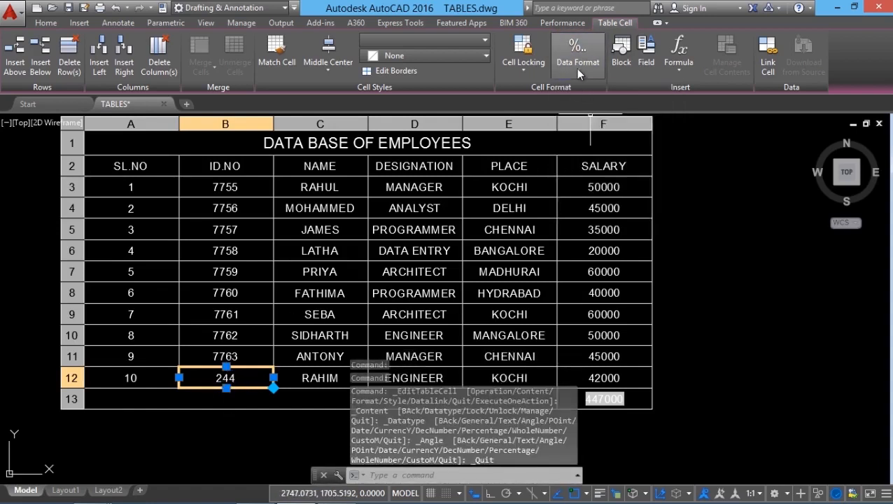
click(578, 70)
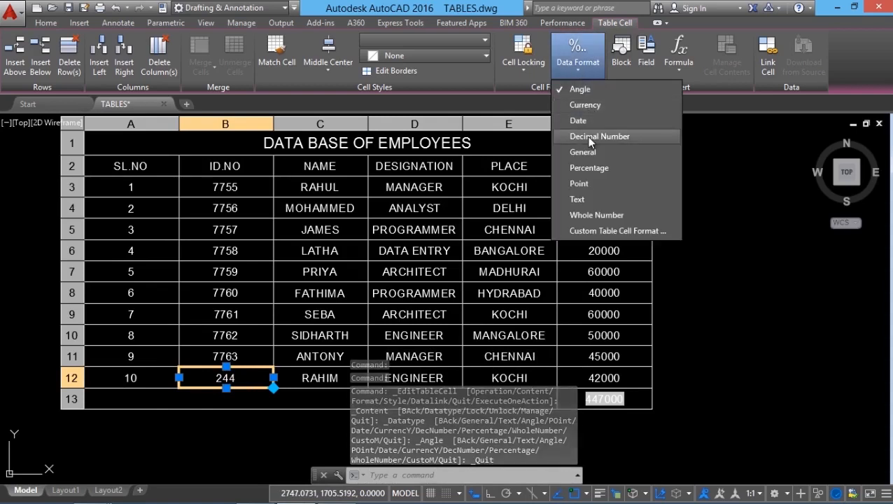
click(589, 136)
Set the data format of cell B12 back to Whole Number and deselect the cell.
click(577, 73)
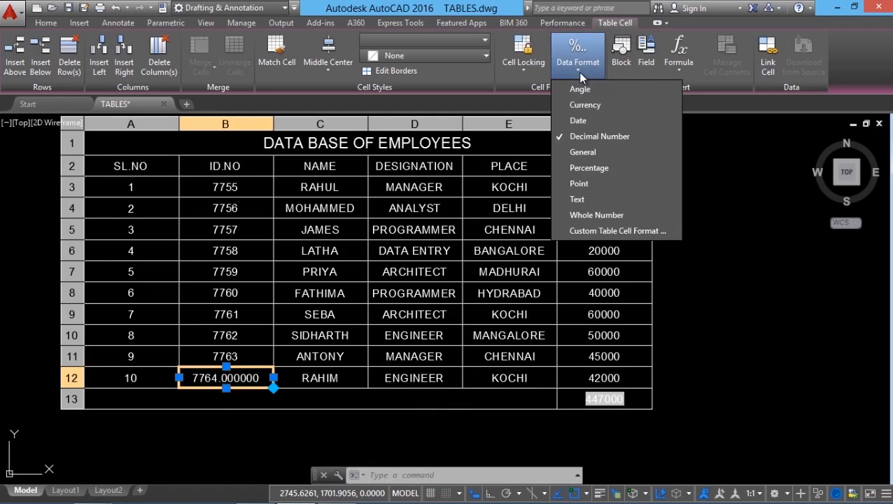
click(592, 216)
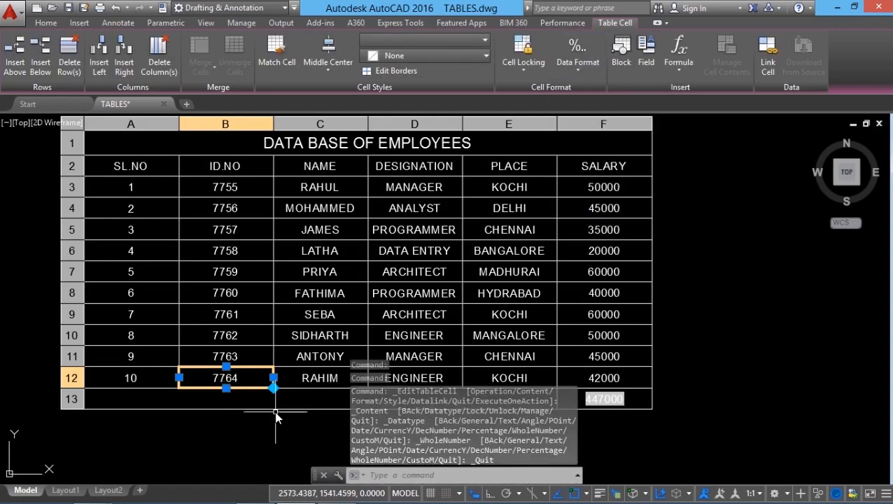
key(Escape)
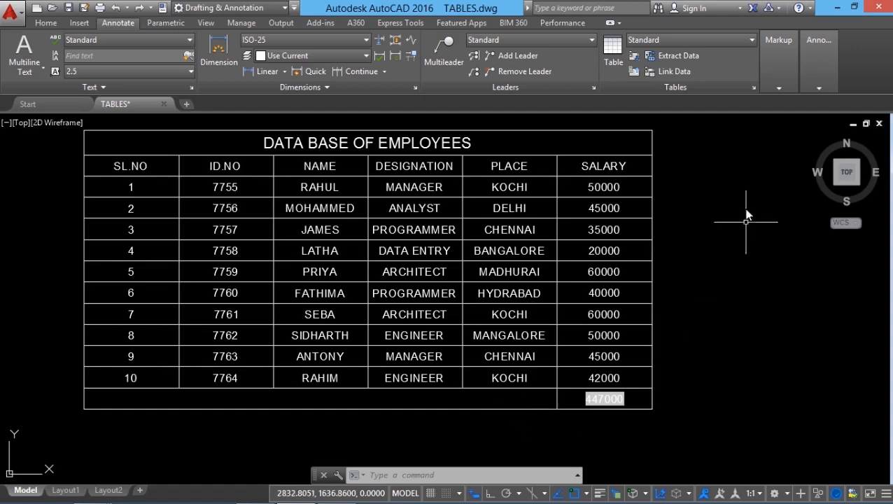
Open the Standard table style for modification and keep its table direction set to Down.
click(753, 89)
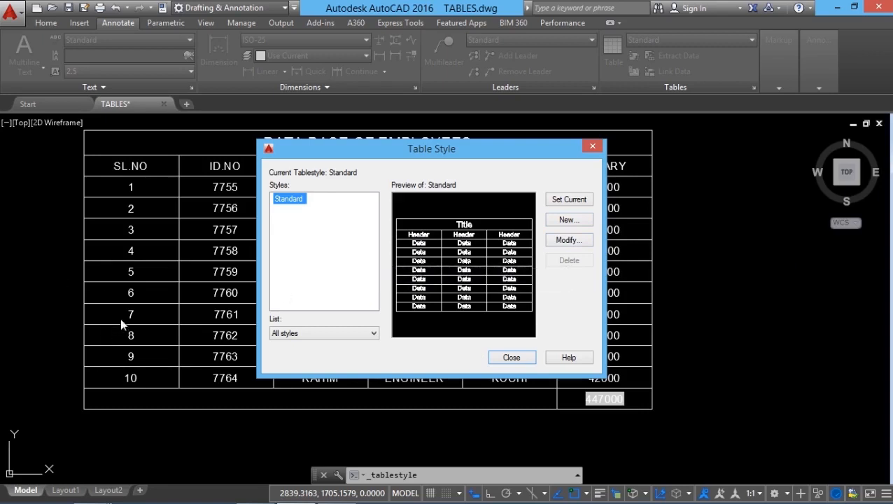
click(568, 240)
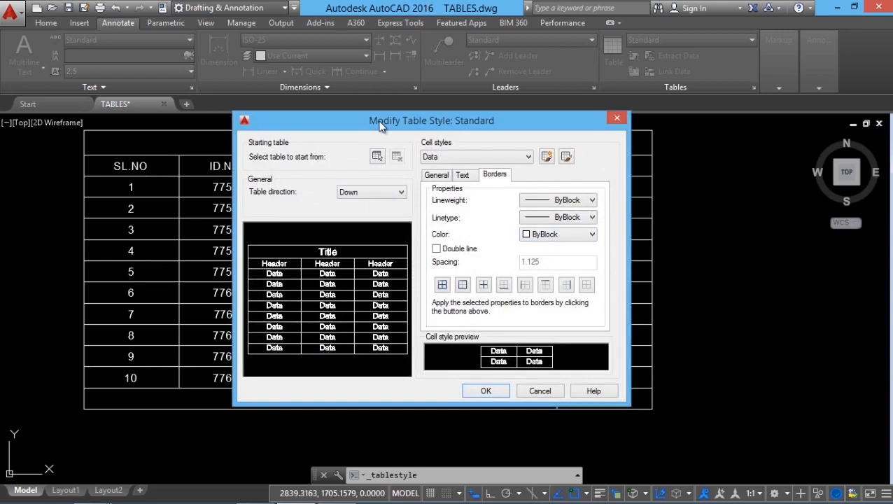
drag(380, 125, 438, 131)
click(441, 203)
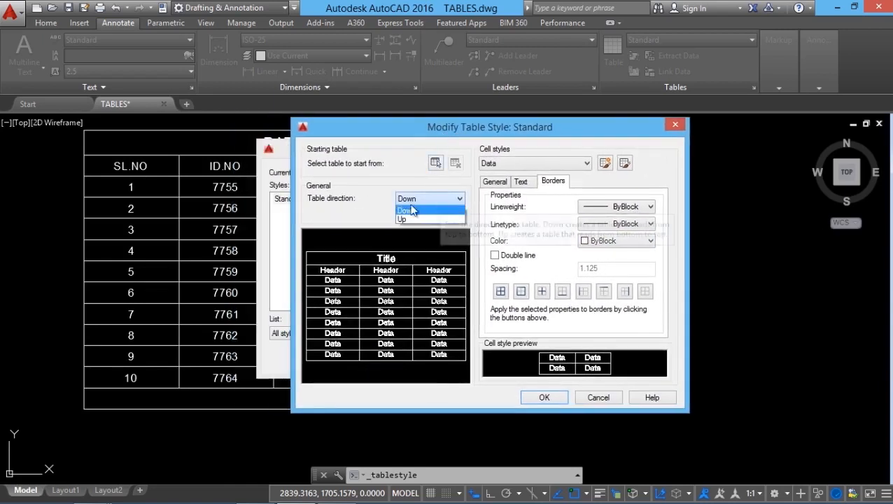
click(412, 210)
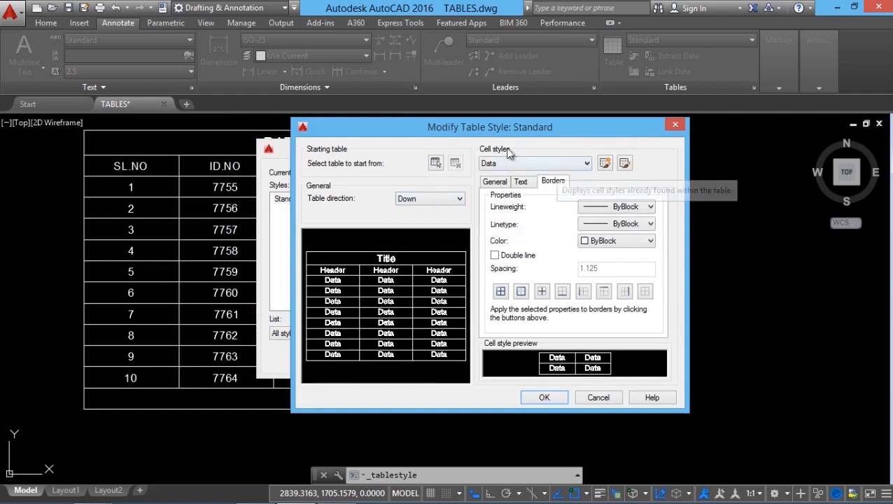
Preview the Header and Title cell styles of the Standard table style and return to the Data cell style.
click(539, 165)
click(586, 164)
click(587, 164)
click(494, 177)
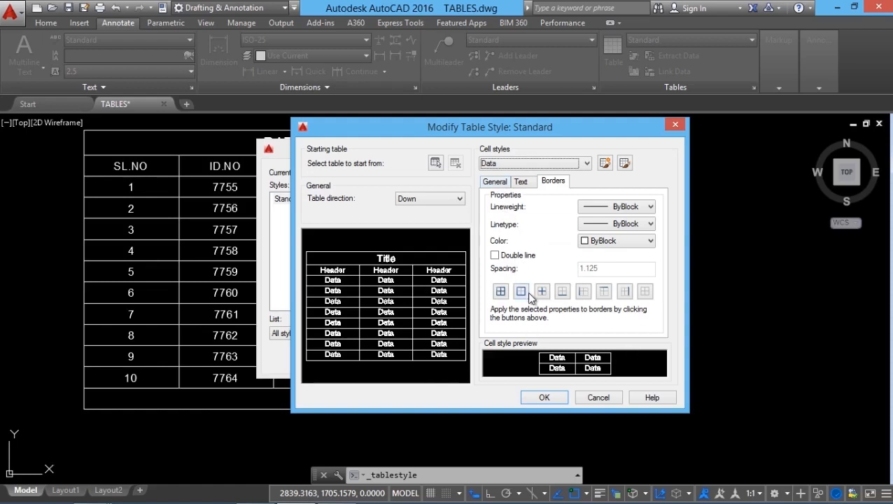
click(523, 164)
click(503, 187)
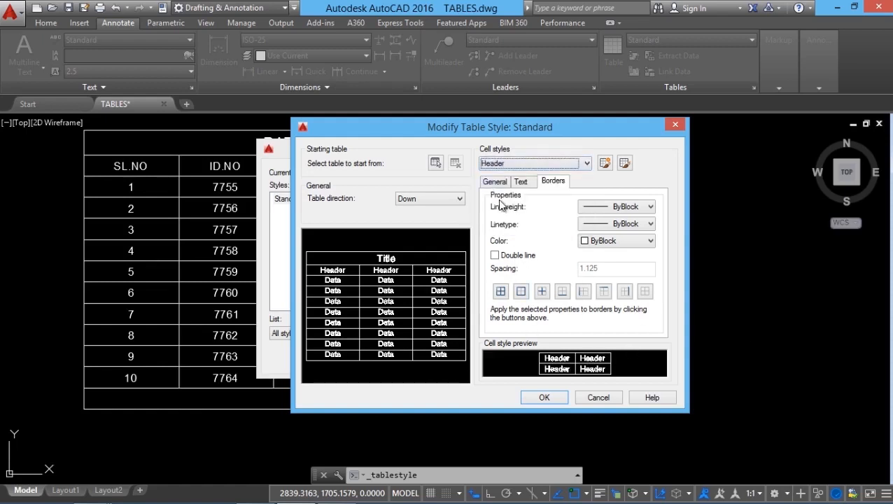
click(587, 163)
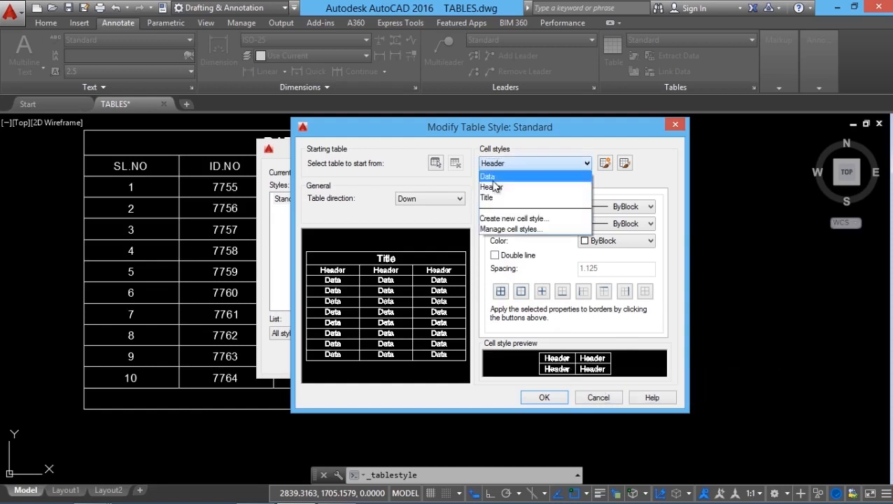
click(531, 196)
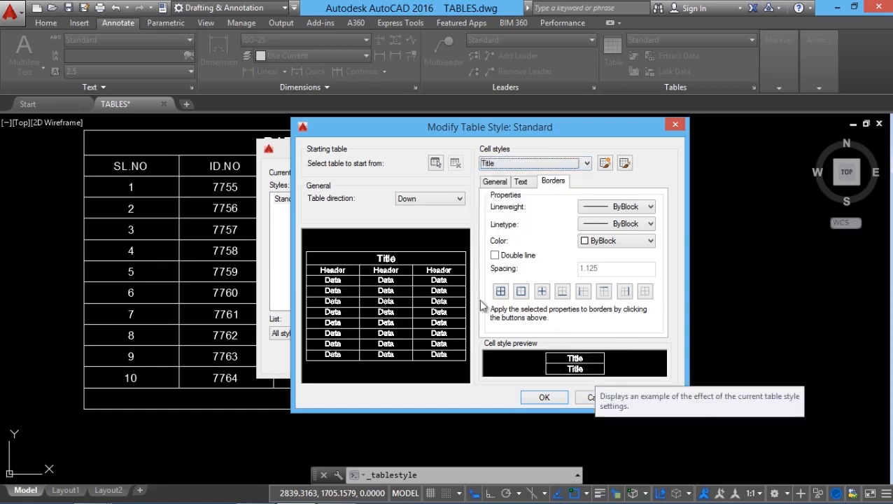
click(503, 163)
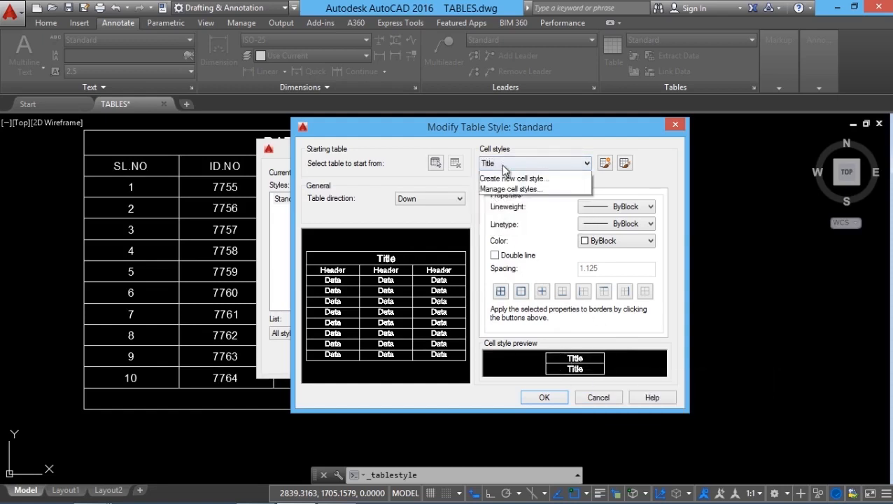
click(501, 177)
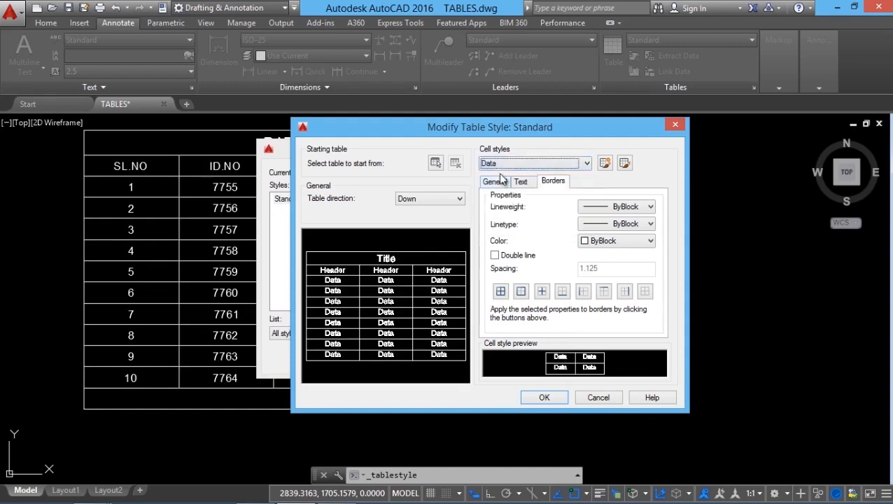
Set the Data cell style's fill color to Blue and its text color to Yellow in the Standard table style.
click(496, 181)
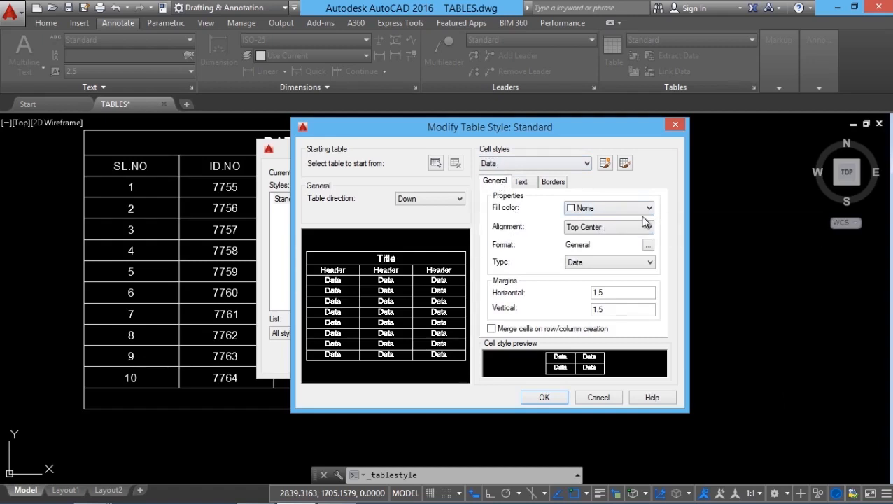
click(599, 208)
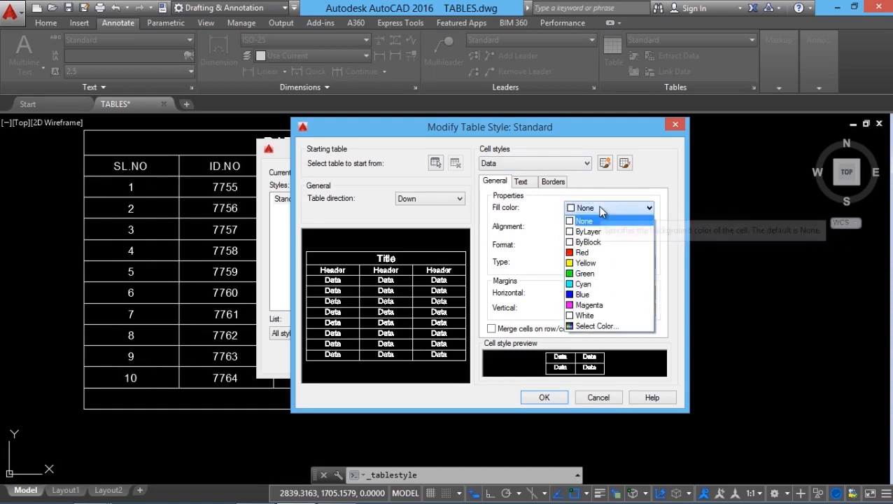
click(590, 295)
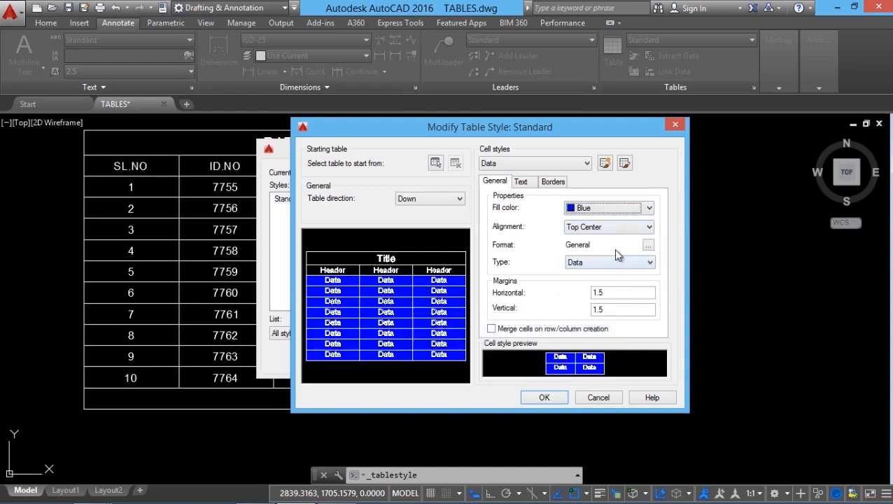
click(525, 184)
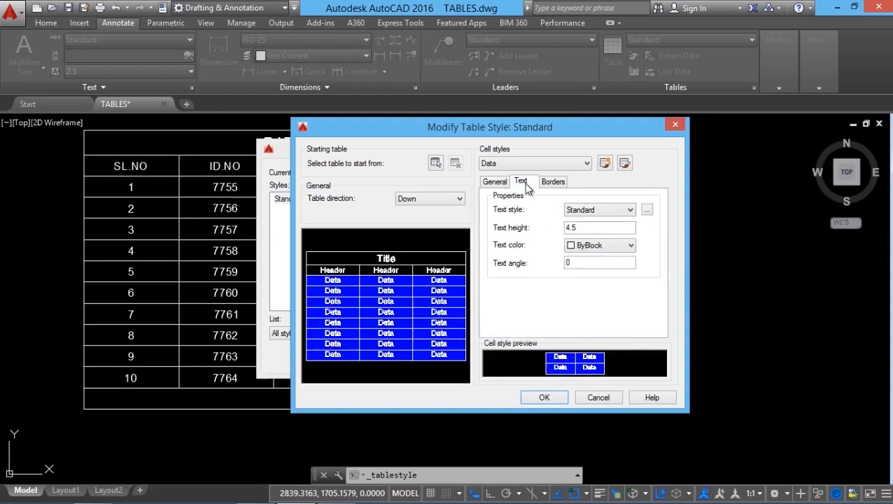
click(598, 246)
click(585, 289)
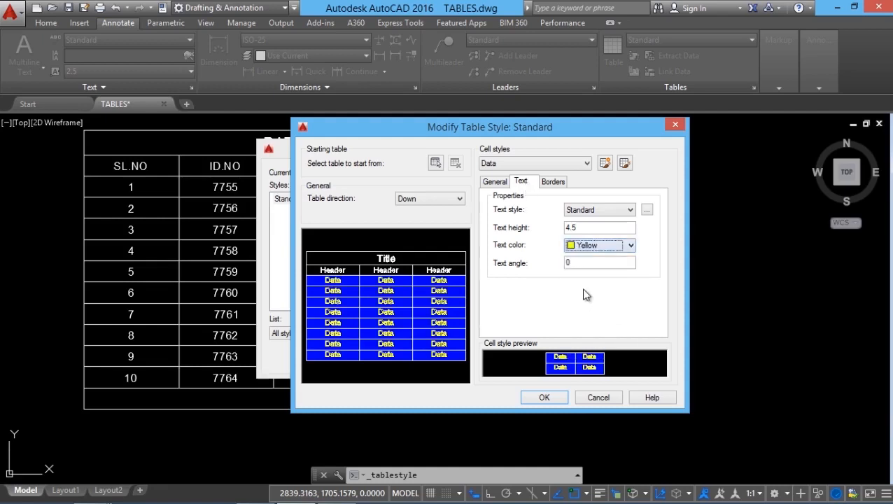
click(504, 183)
click(554, 184)
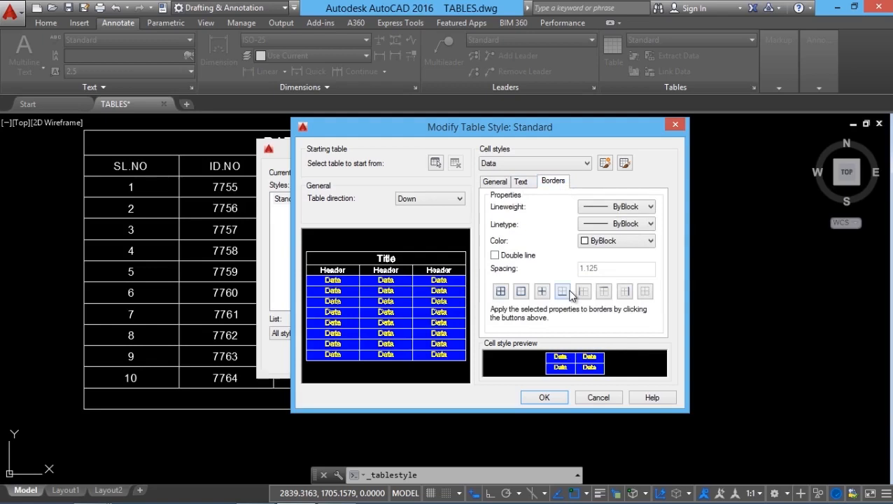
Set the Title cell style's fill color to Red and apply the modified Standard style to the table.
click(495, 183)
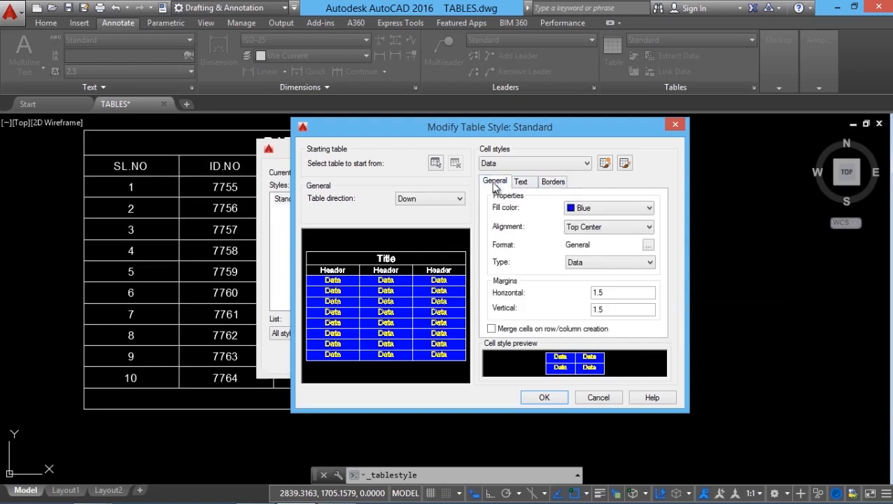
click(505, 166)
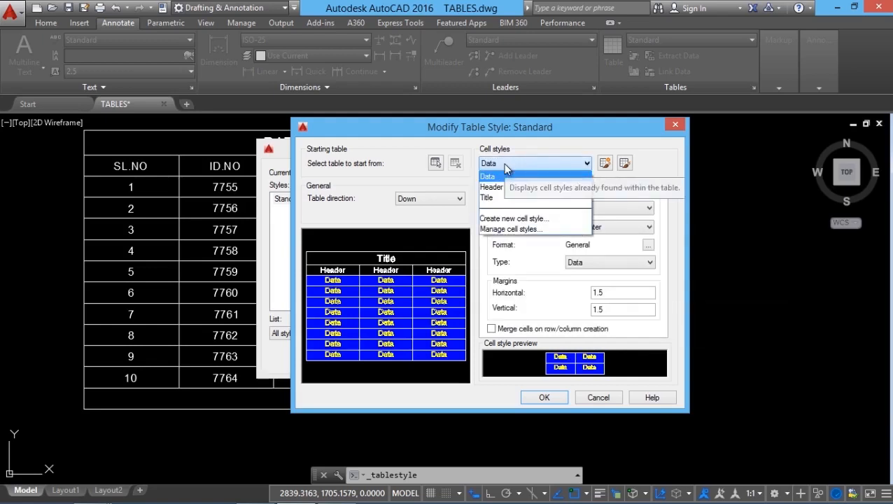
click(493, 198)
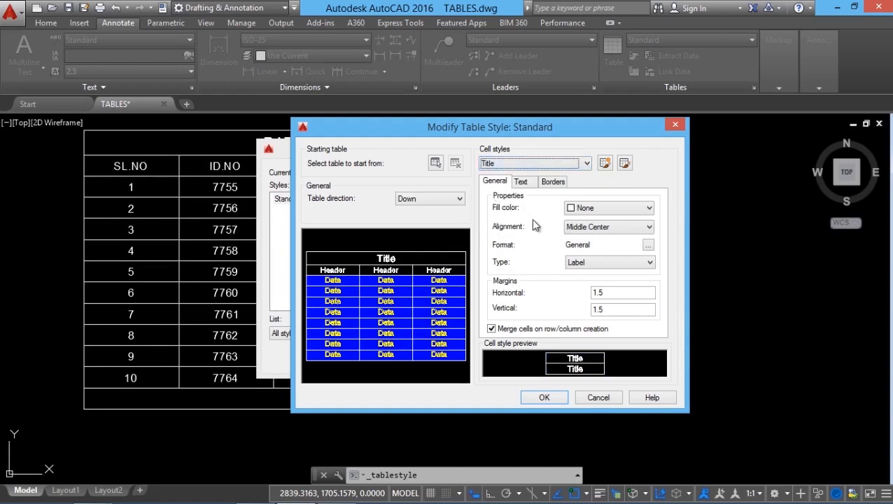
click(603, 208)
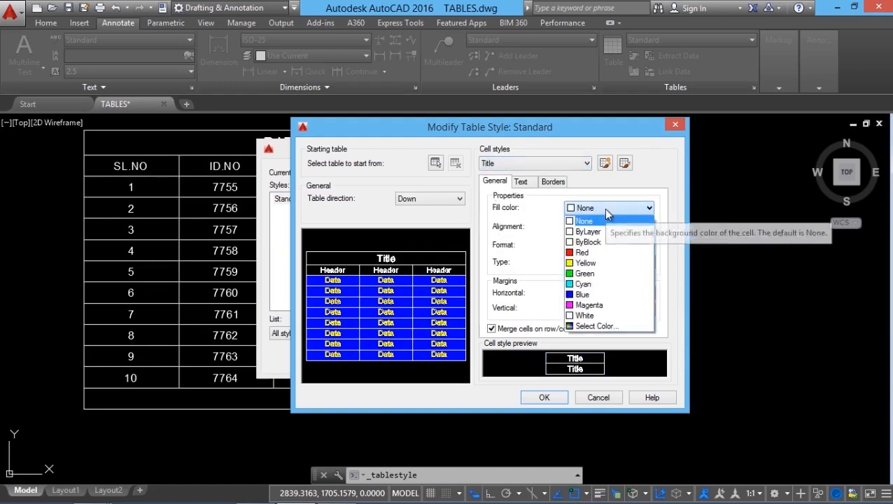
click(595, 253)
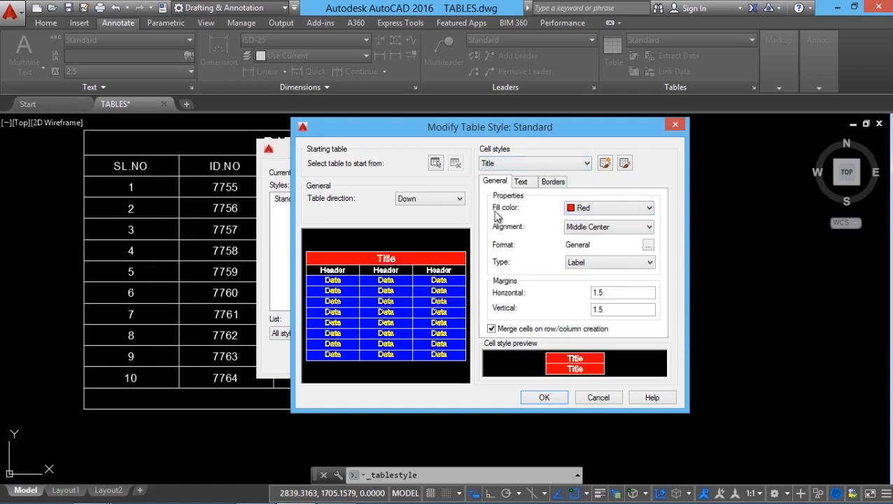
click(543, 397)
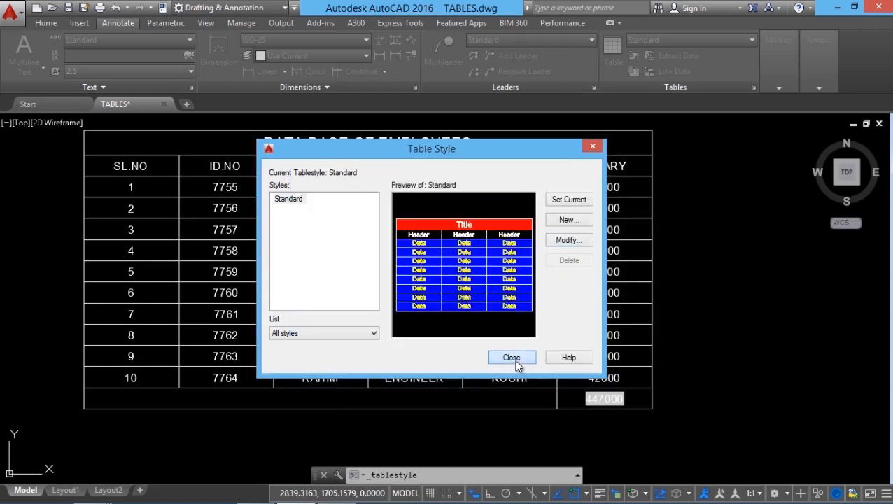
click(514, 359)
scroll(595, 433, down, 2)
scroll(595, 433, up, 2)
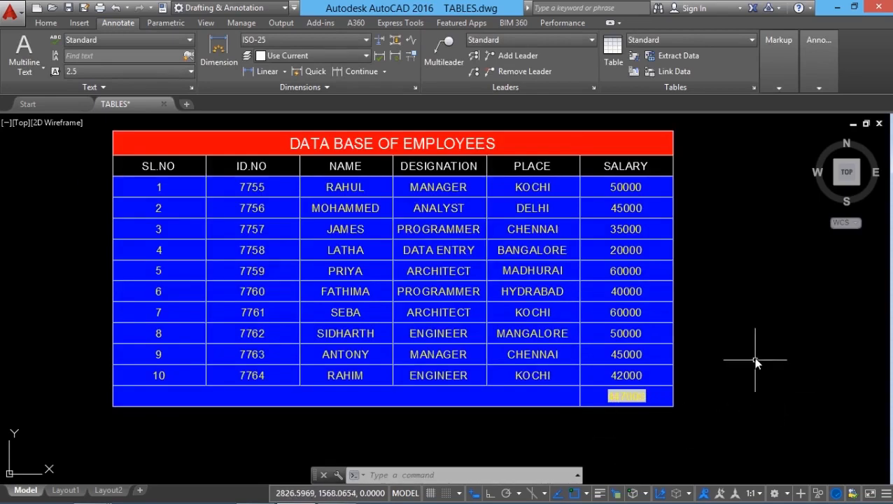
Create a new table style named MY STYLE, starting with the Standard style.
click(753, 87)
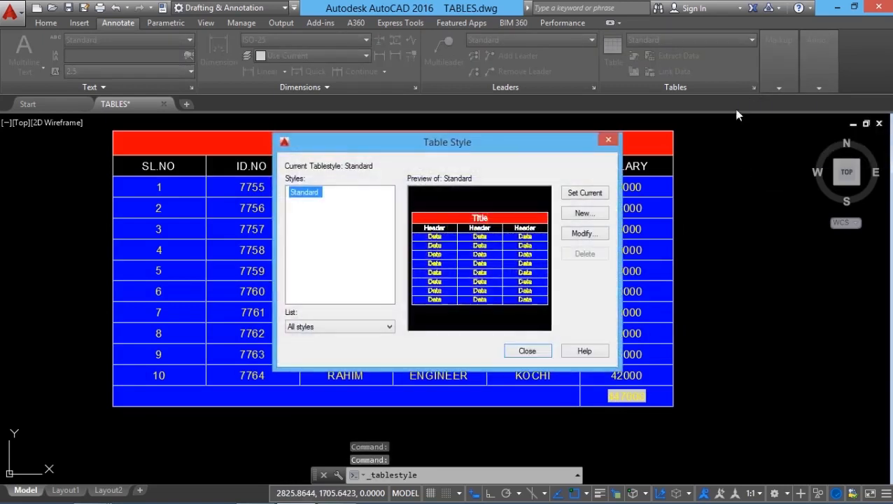
click(584, 214)
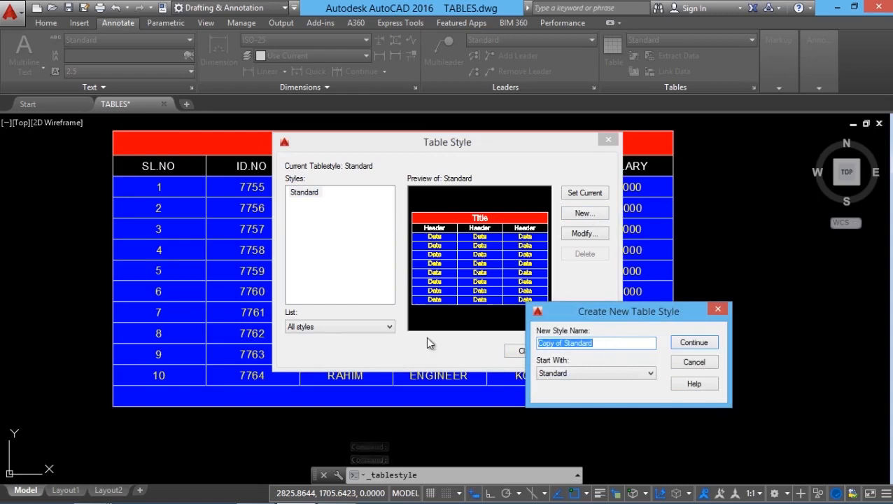
text(MY)
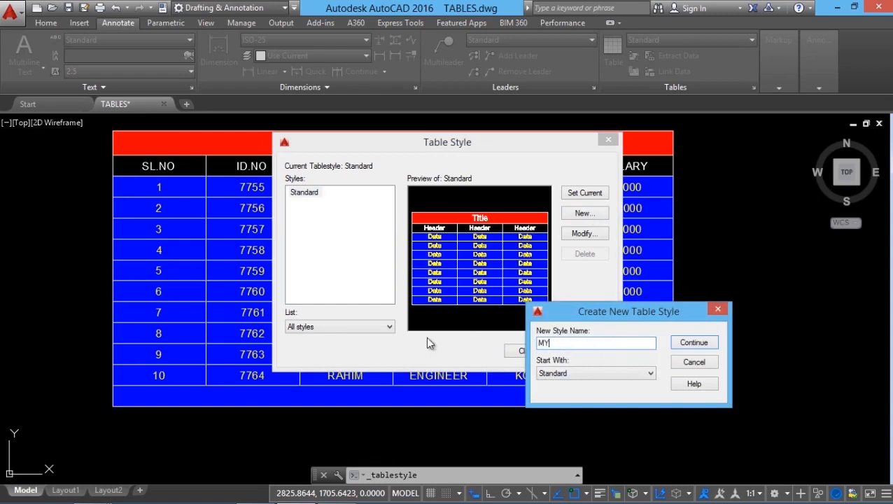
text( STYLE)
click(689, 343)
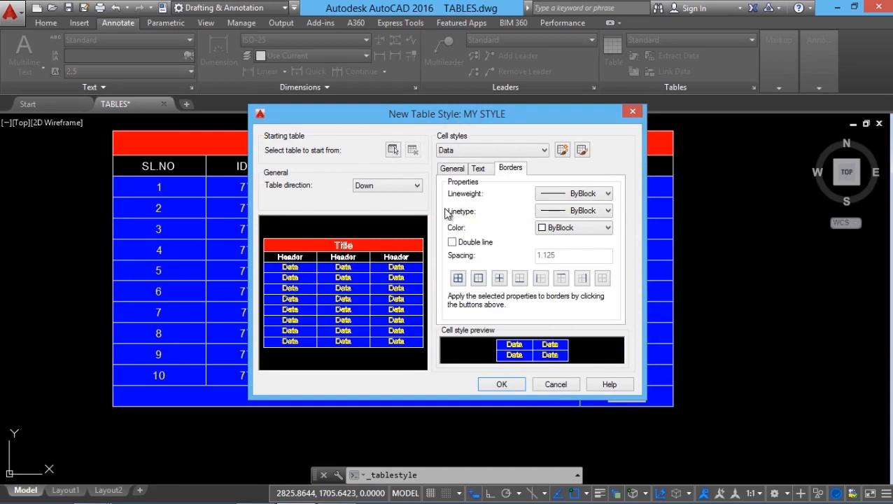
Set the Data cell style's text color to Blue and its fill color to Cyan in MY STYLE.
click(469, 154)
click(468, 149)
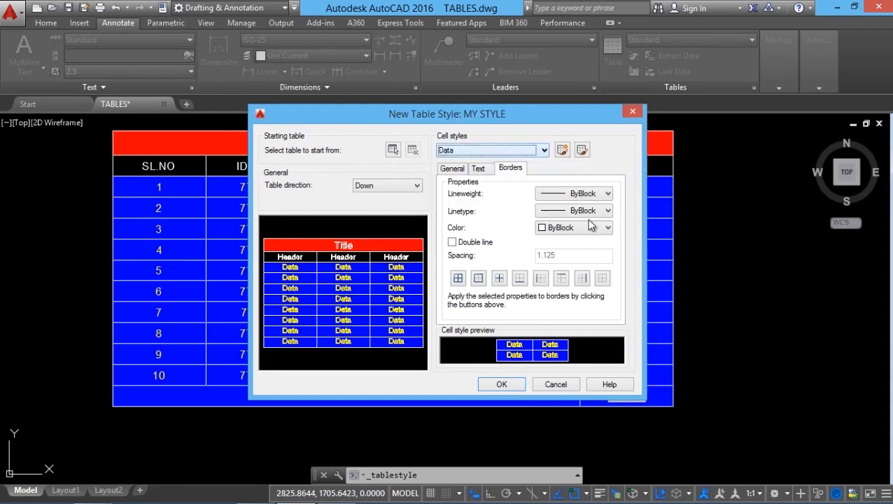
click(479, 170)
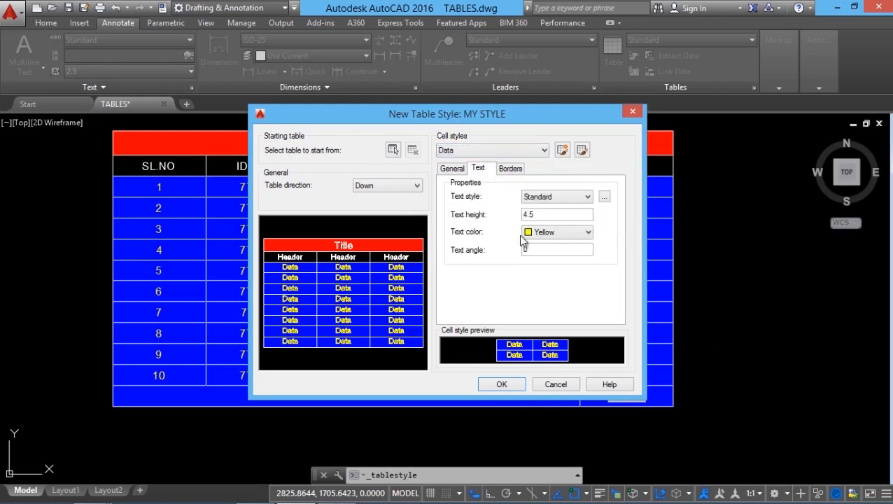
click(543, 231)
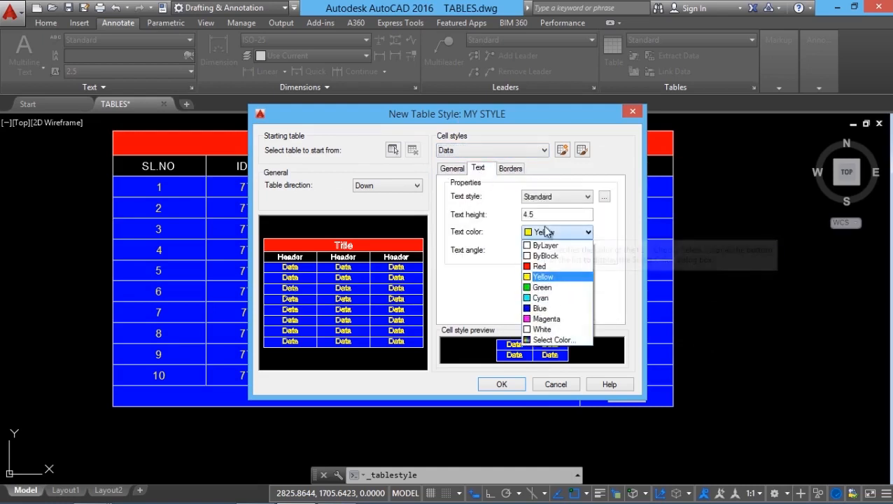
click(539, 309)
click(452, 169)
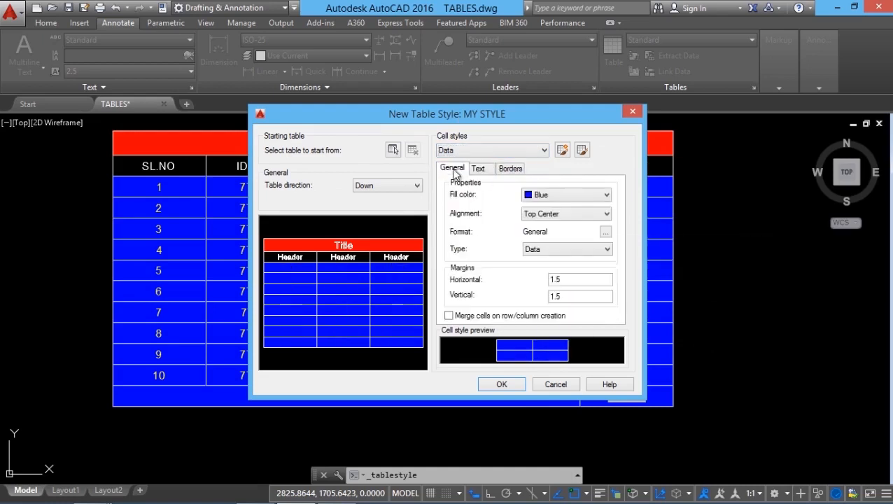
click(535, 198)
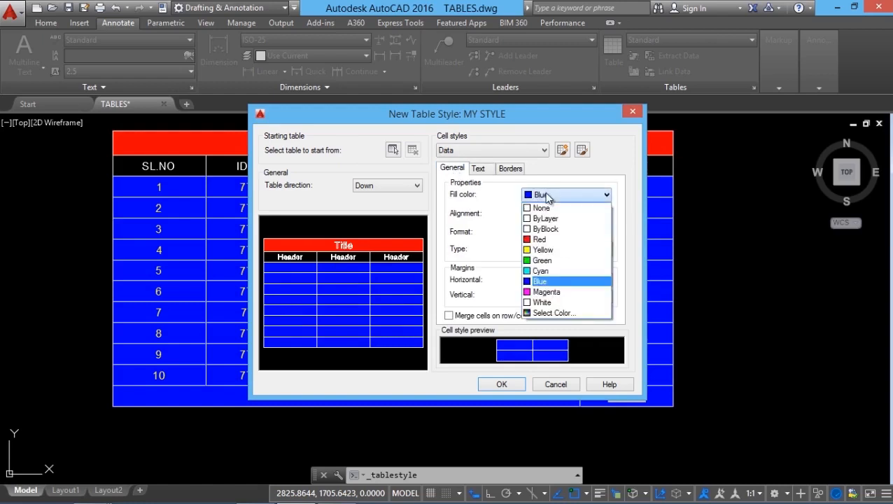
click(543, 273)
Set the Title cell style's fill color to Yellow in MY STYLE.
click(473, 150)
click(454, 182)
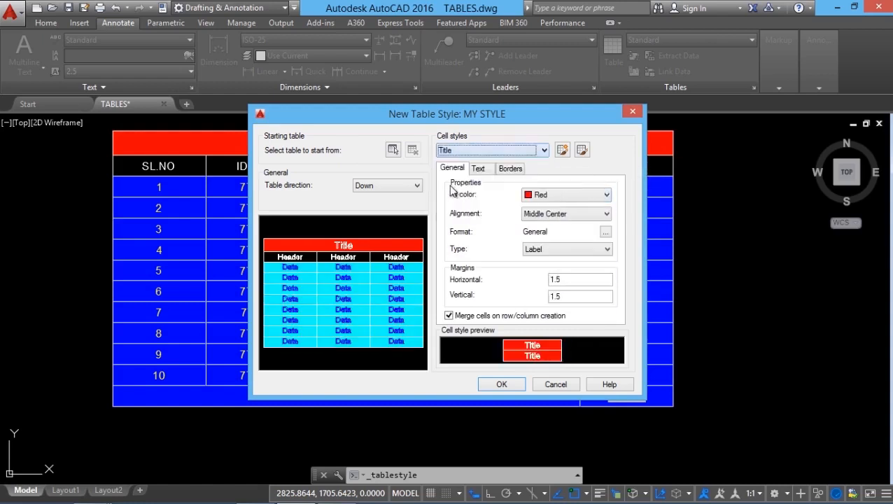
click(557, 197)
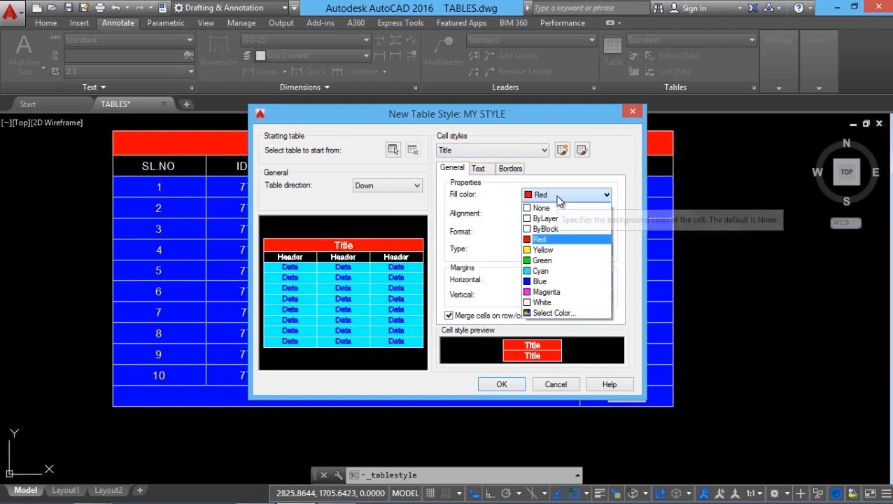
click(544, 252)
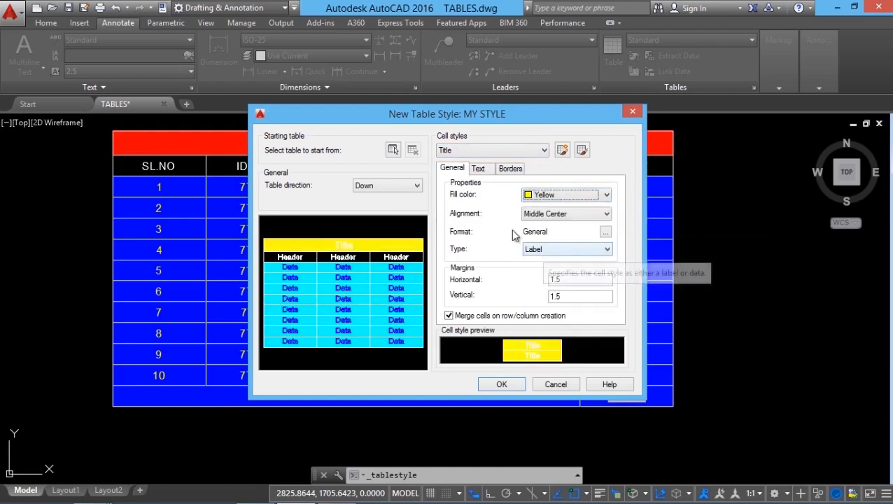
Set the Title cell style's text color to Red in MY STYLE.
click(479, 169)
click(554, 232)
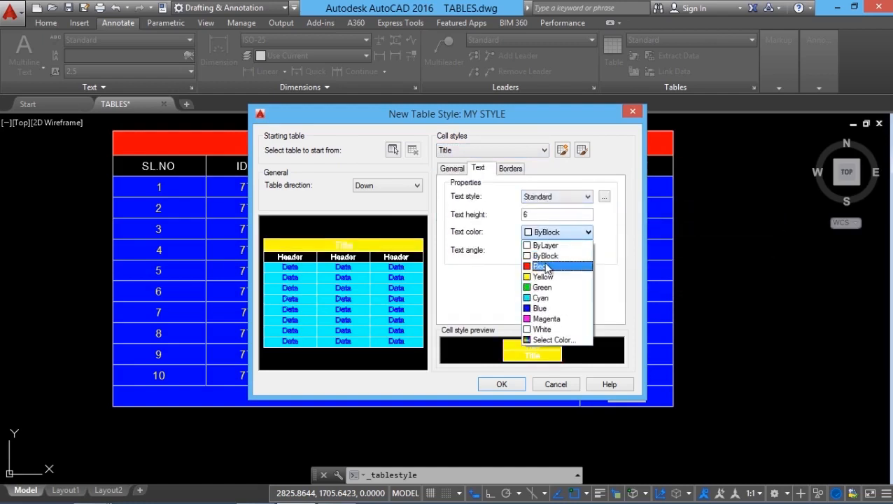
click(545, 264)
Set the Header cell style's text color to Green in MY STYLE.
click(466, 150)
click(462, 173)
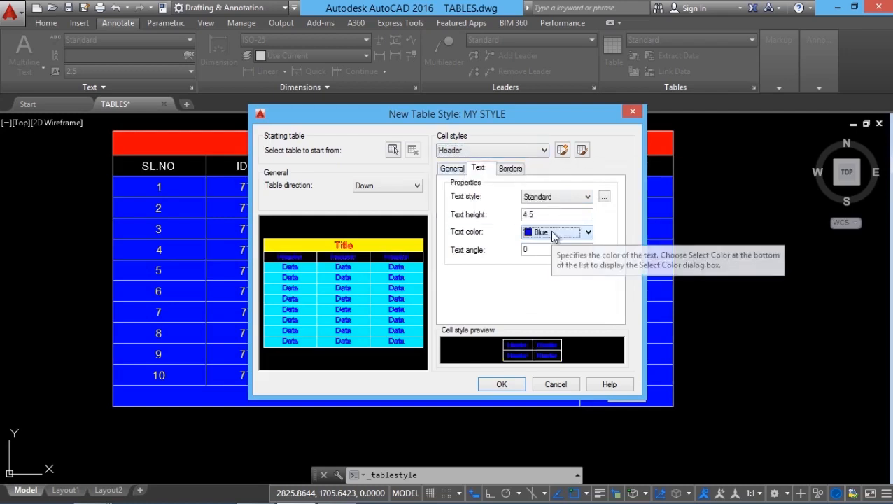
click(552, 234)
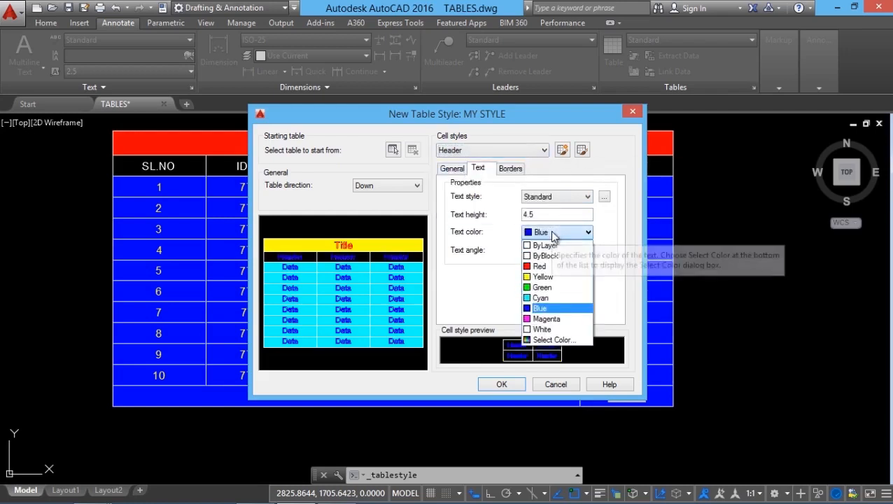
click(544, 288)
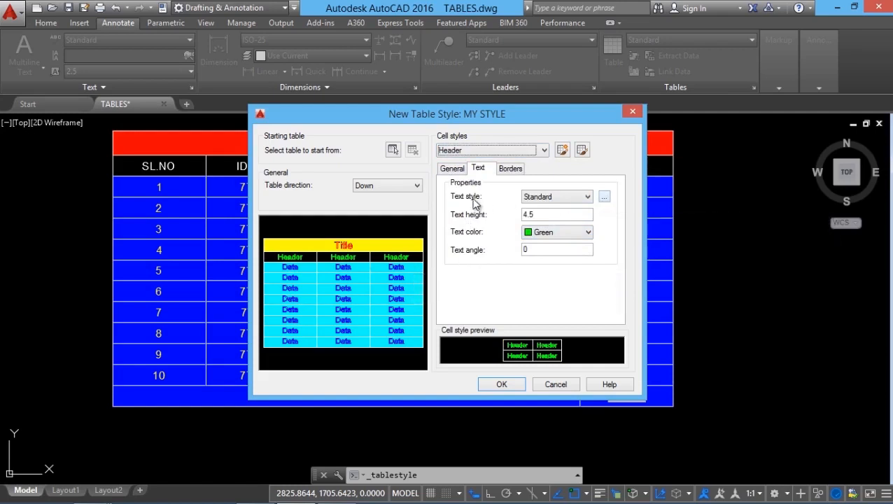
Create a new text style named SAB with the Vineta BT font and apply it.
click(588, 198)
click(590, 200)
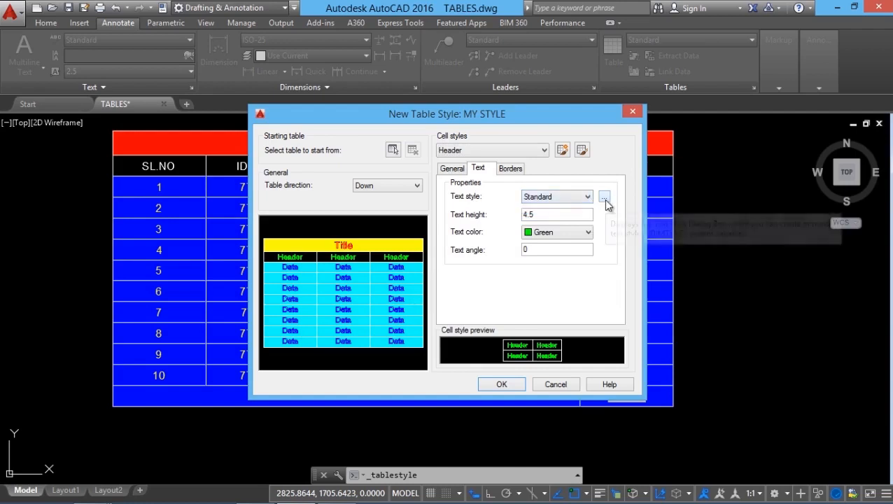
click(604, 199)
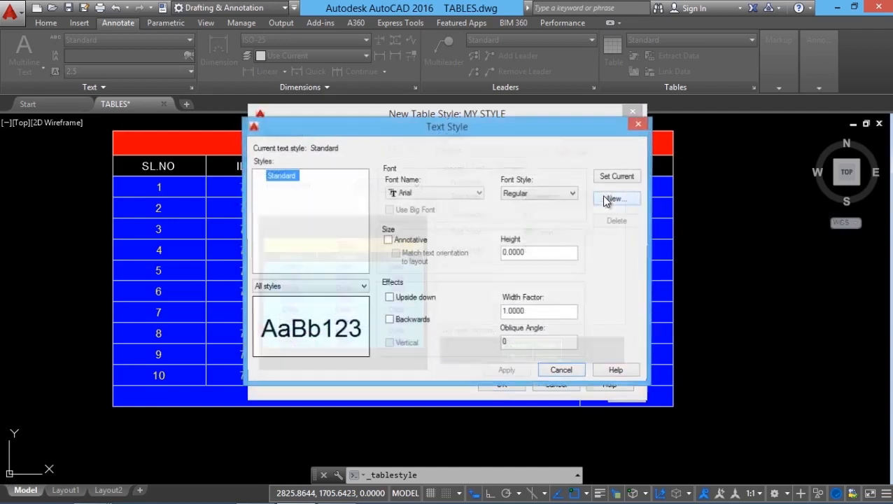
click(614, 200)
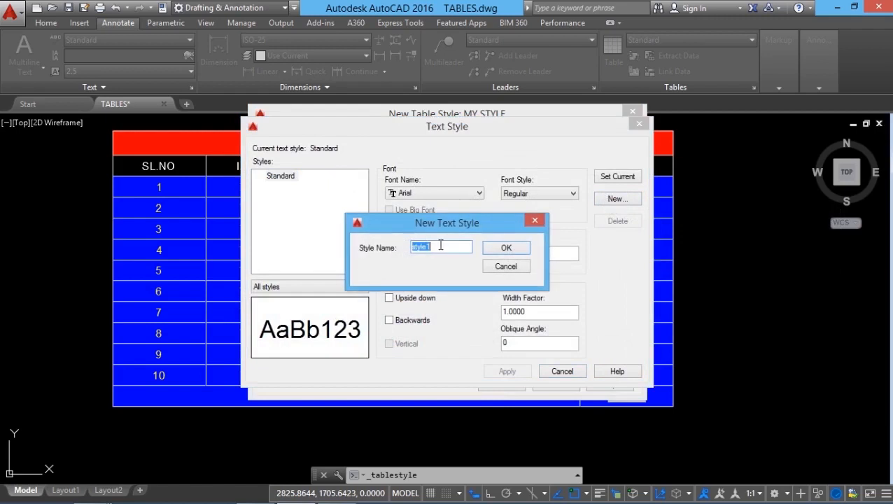
text(SAB)
key(Return)
click(435, 192)
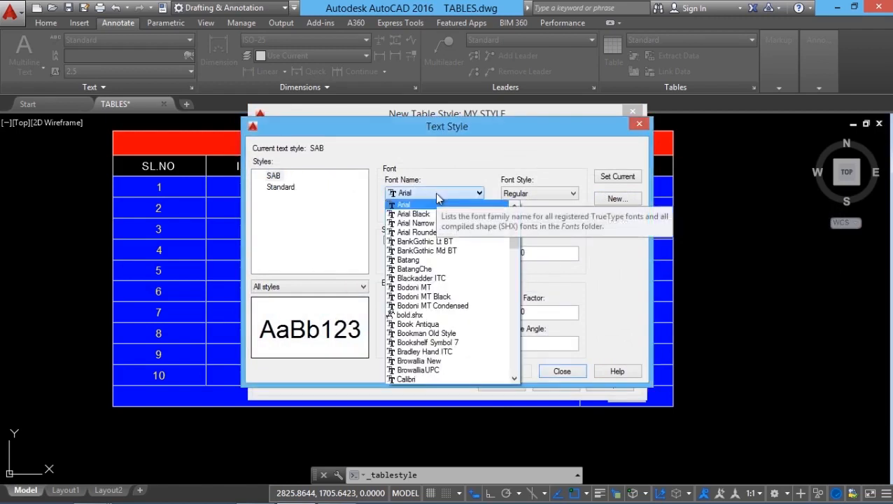
key(v)
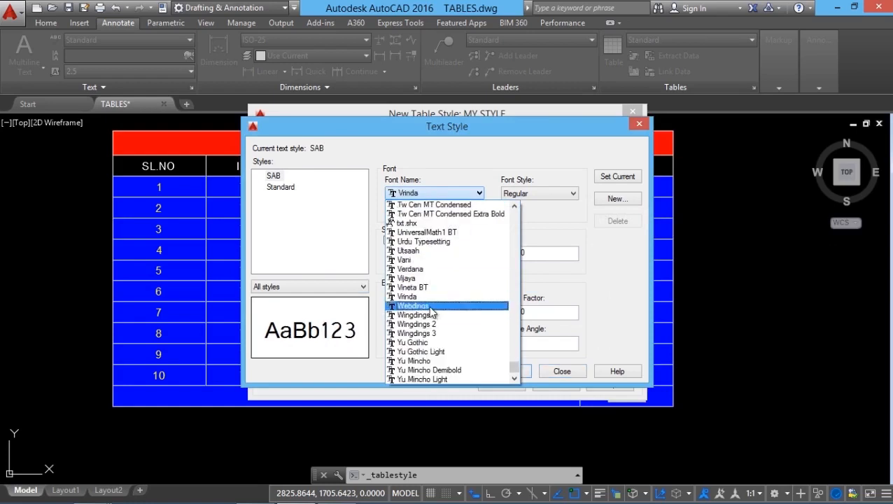
click(423, 287)
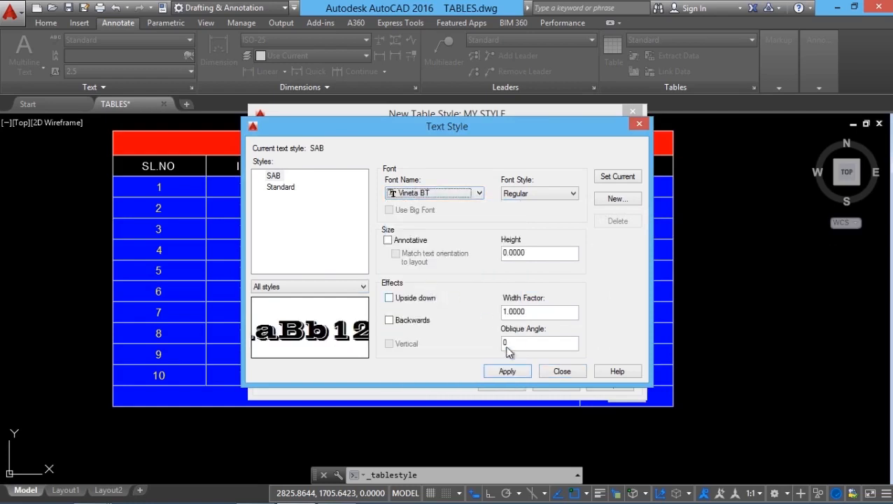
click(507, 372)
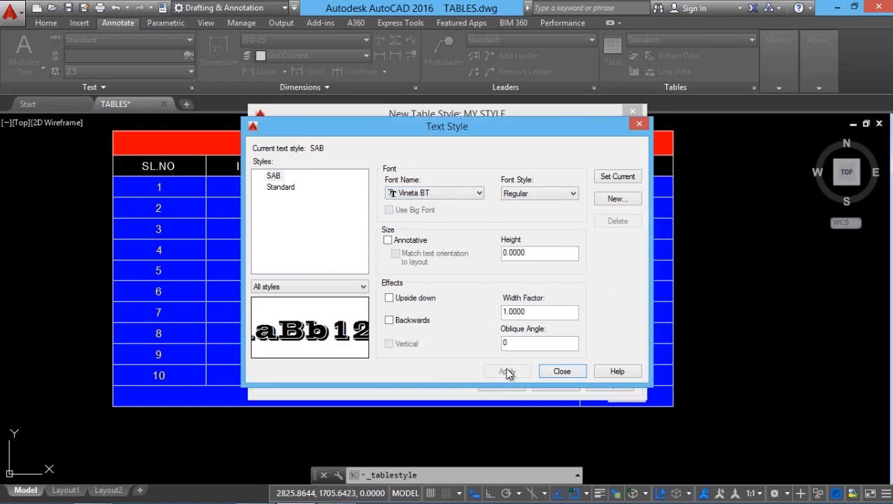
Assign the SAB text style to the Header cell style and save the MY STYLE table style.
click(551, 196)
click(550, 207)
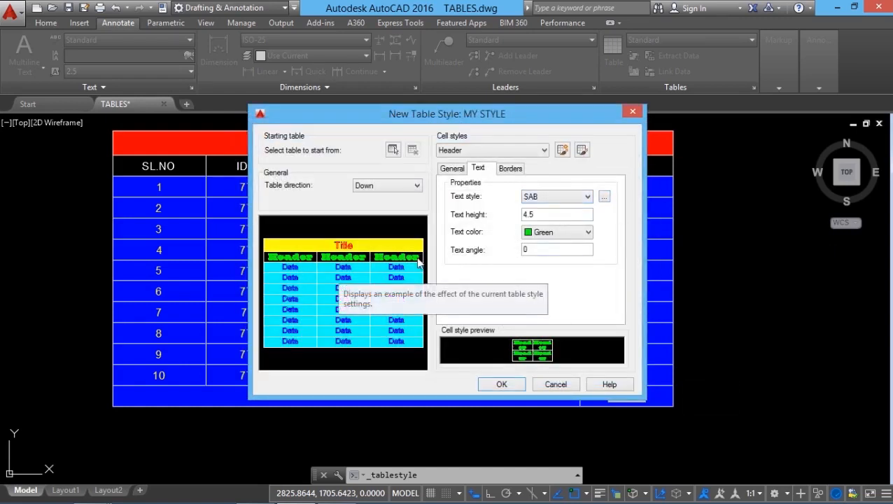
click(501, 385)
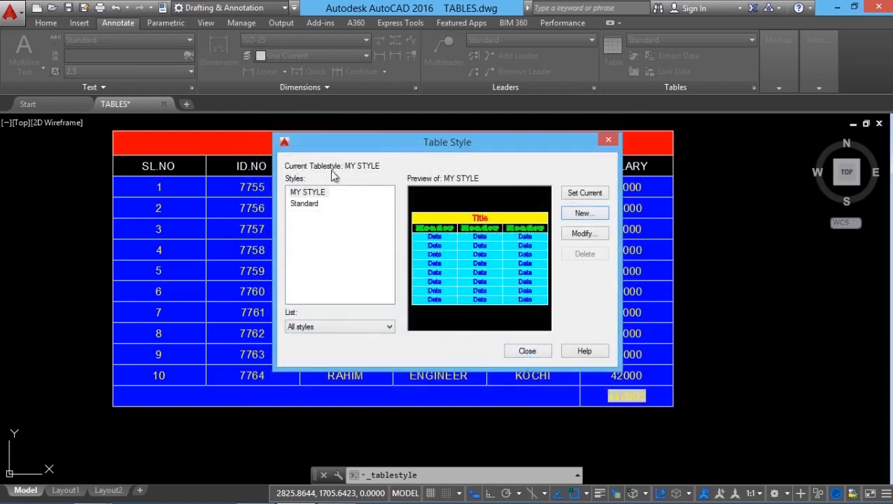
click(523, 350)
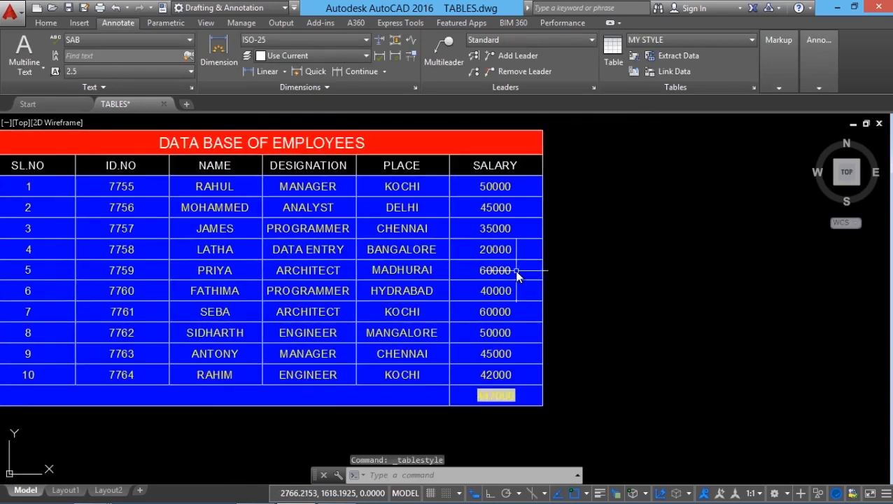
Insert an empty MY STYLE table with 6 columns and 12 data rows beside the employee table, leaving its title blank.
scroll(514, 270, down, 2)
click(612, 52)
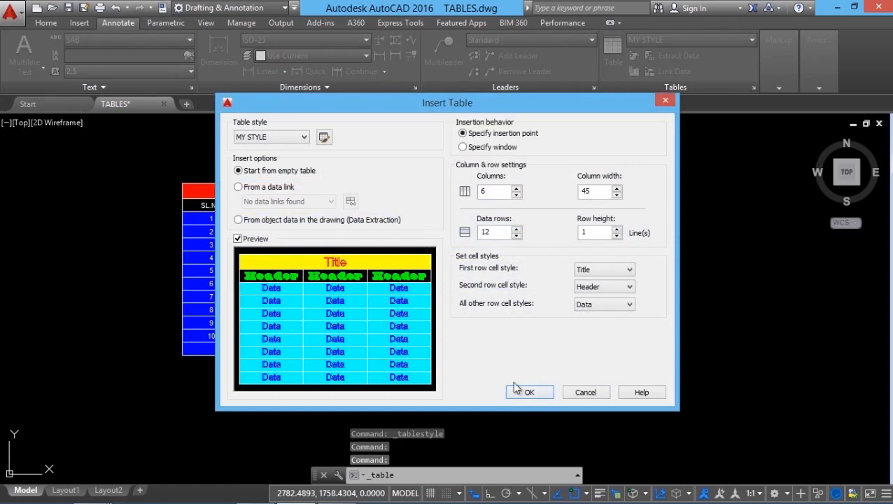
click(526, 392)
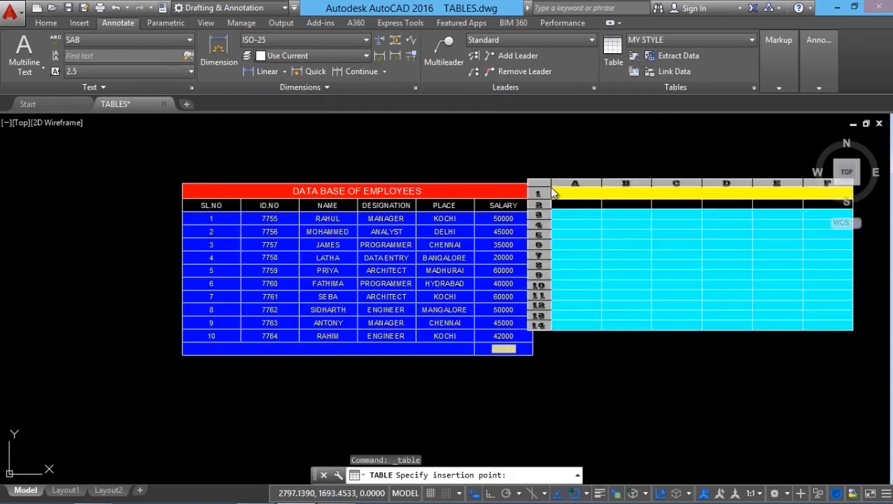
click(549, 187)
middle_drag(522, 375, 442, 399)
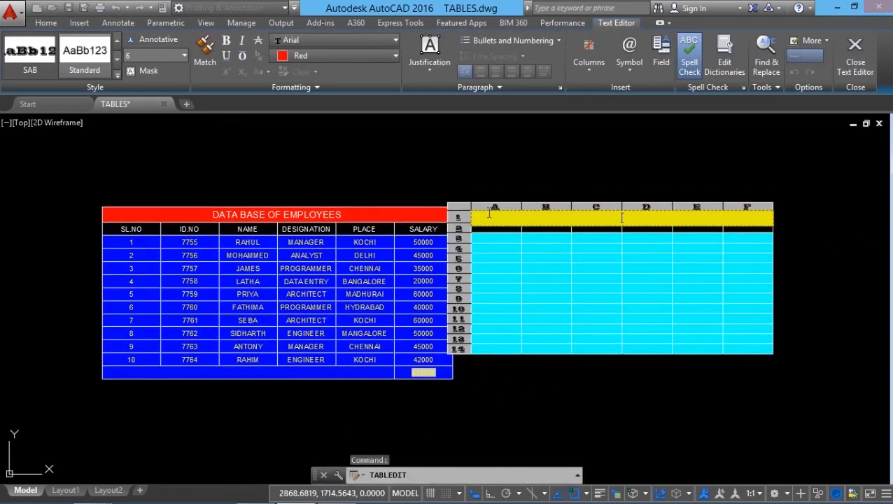
click(489, 434)
Move the empty table away from the employee table so the two no longer overlap.
click(472, 210)
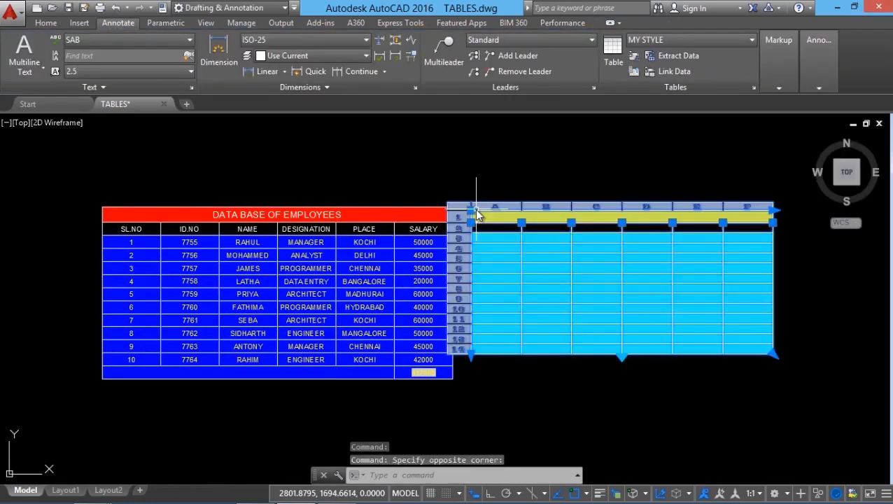
click(471, 210)
click(521, 236)
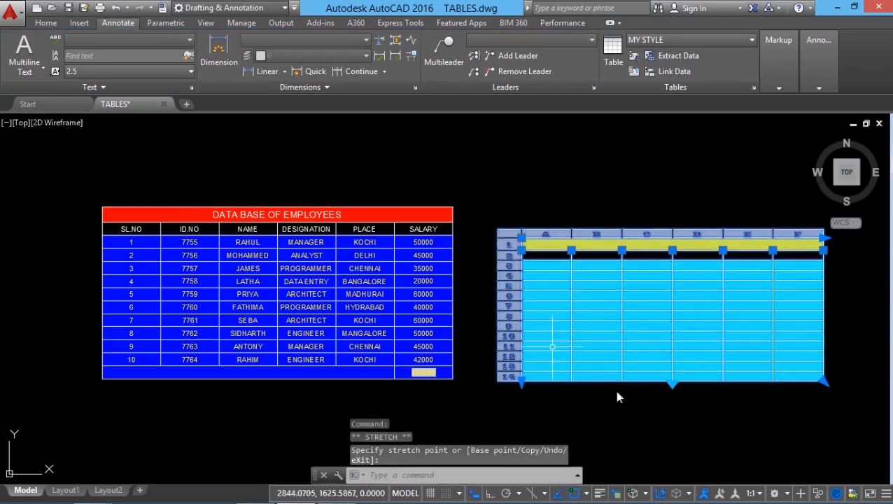
key(Escape)
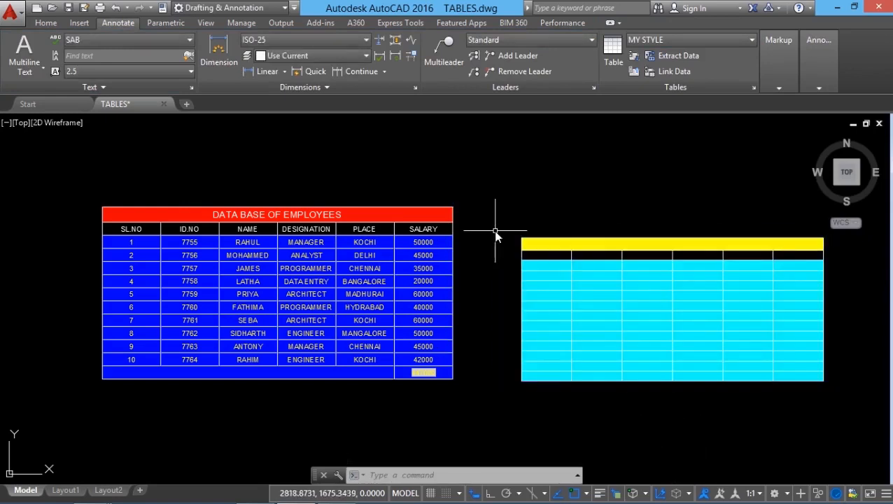
Change the employee table's table style to MY STYLE in its properties.
click(454, 258)
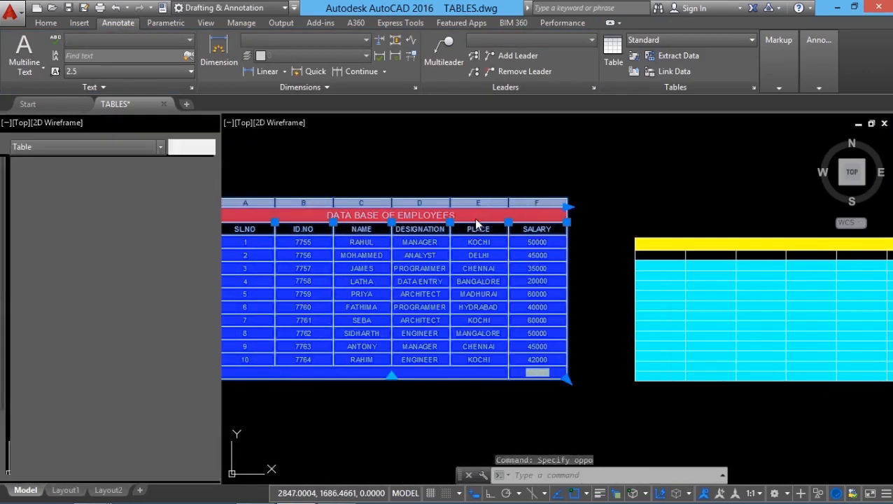
key(ctrl+1)
click(165, 317)
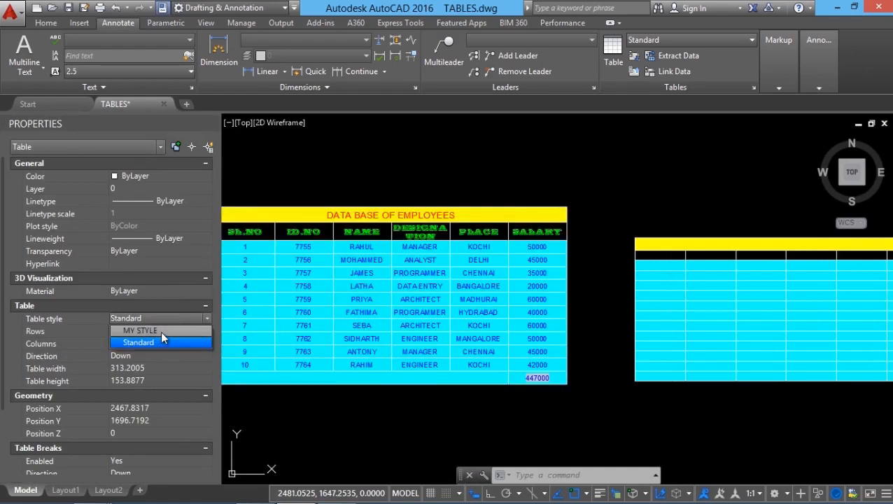
click(161, 330)
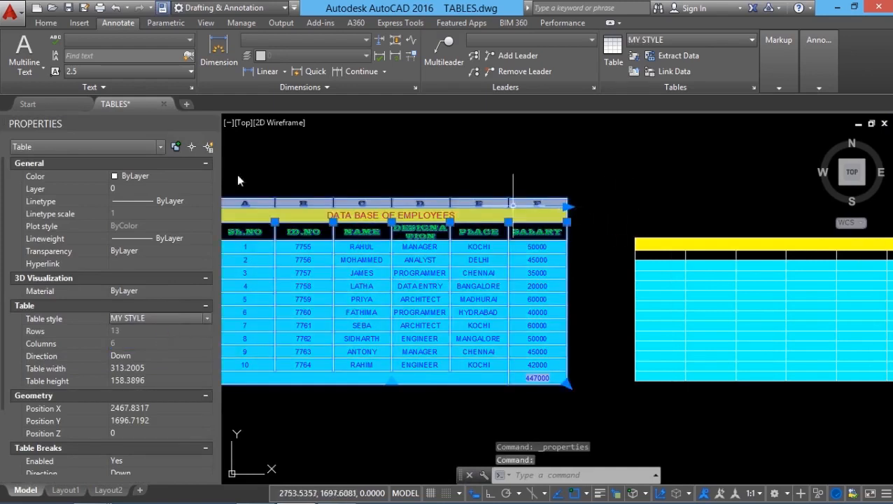
key(ctrl+1)
key(Escape)
Start exporting the employee table's data as a comma-delimited CSV file.
scroll(209, 229, up, 2)
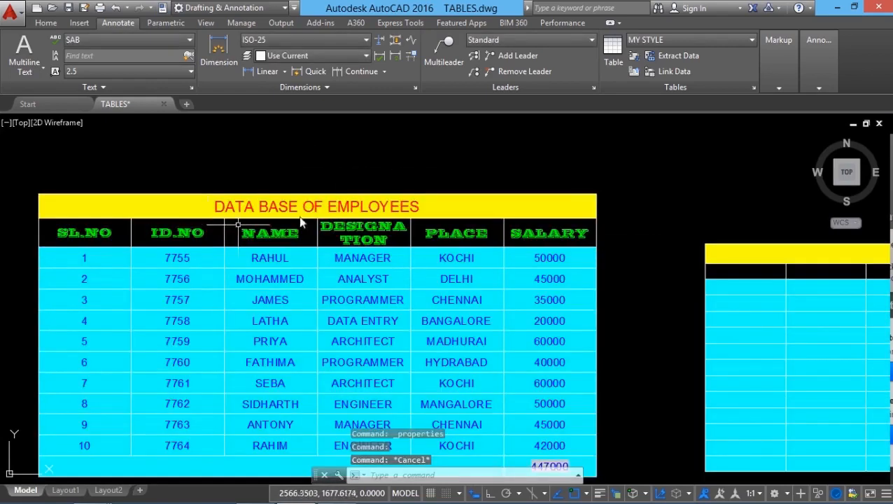
scroll(390, 186, down, 2)
scroll(390, 188, up, 2)
scroll(325, 183, down, 1)
scroll(324, 183, up, 1)
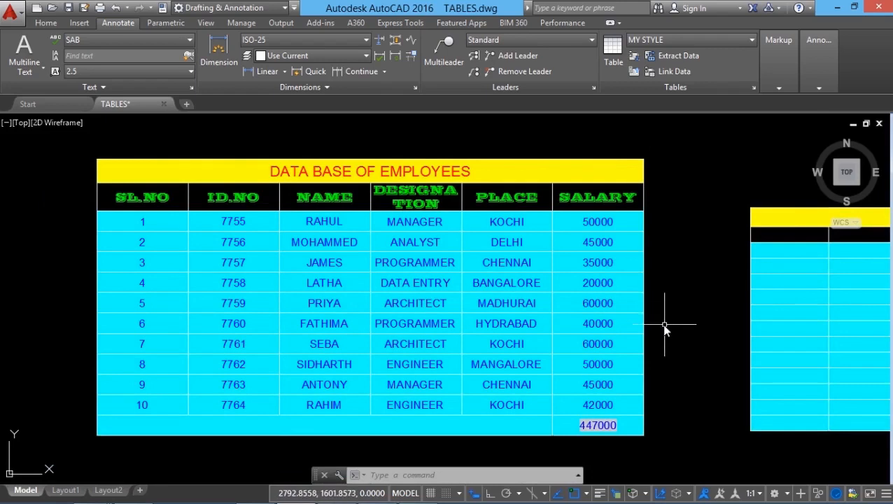
click(645, 307)
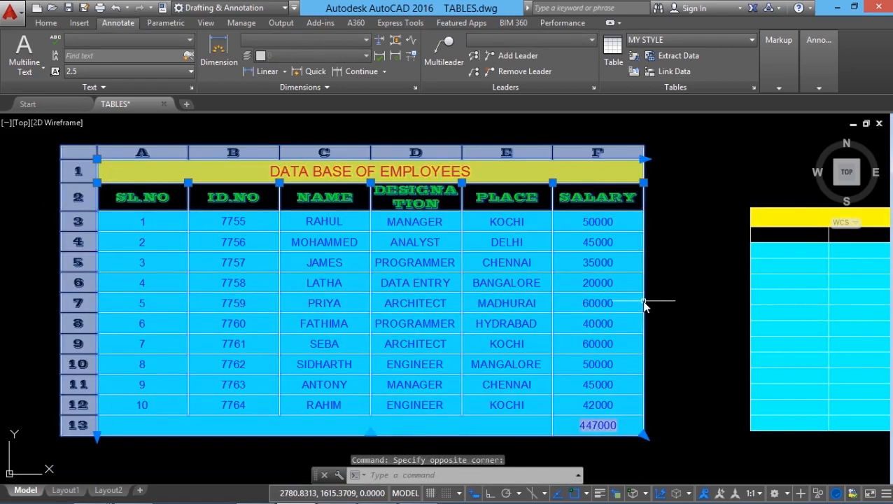
right_click(646, 306)
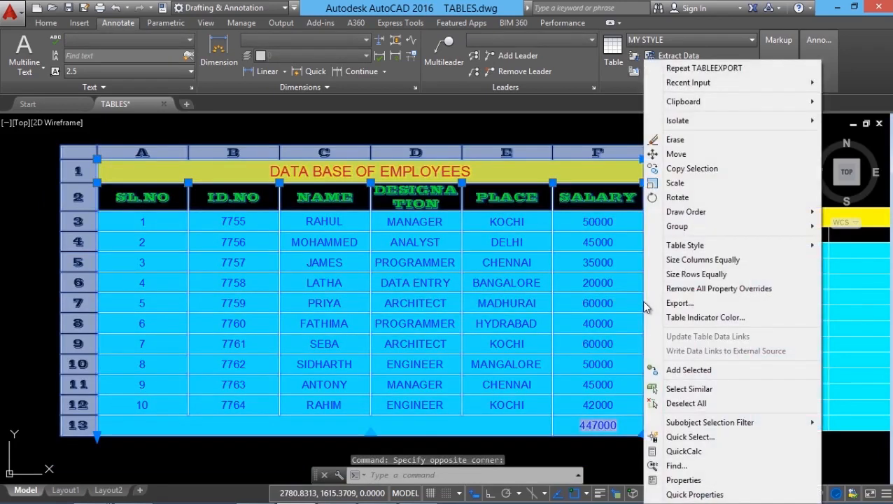
click(685, 303)
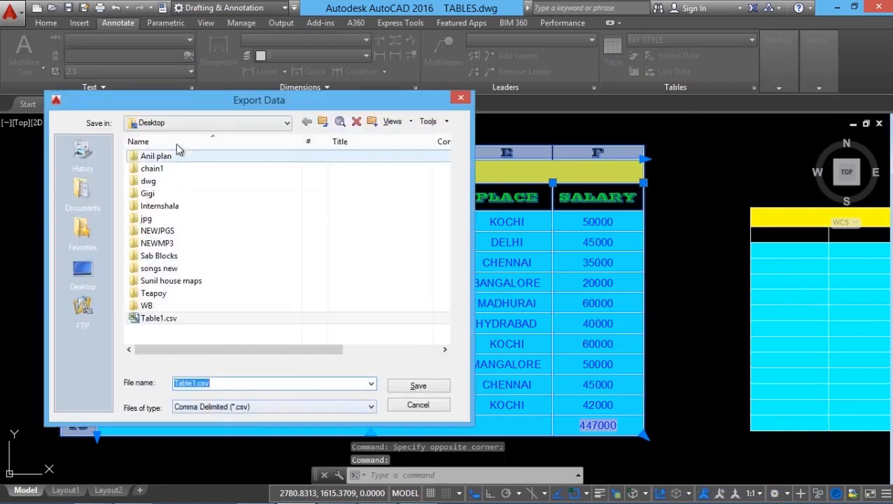
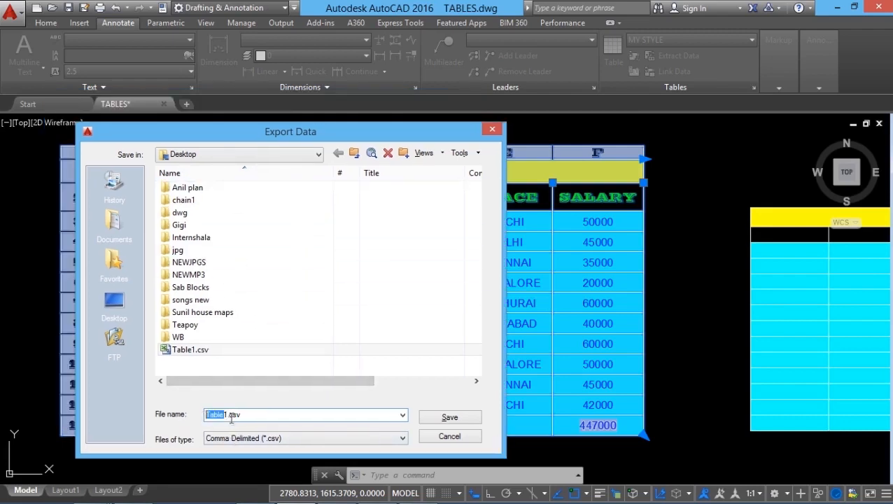
Export the table data to the Desktop as Employee data base.csv.
text(Emplo)
text(yee data base)
click(449, 417)
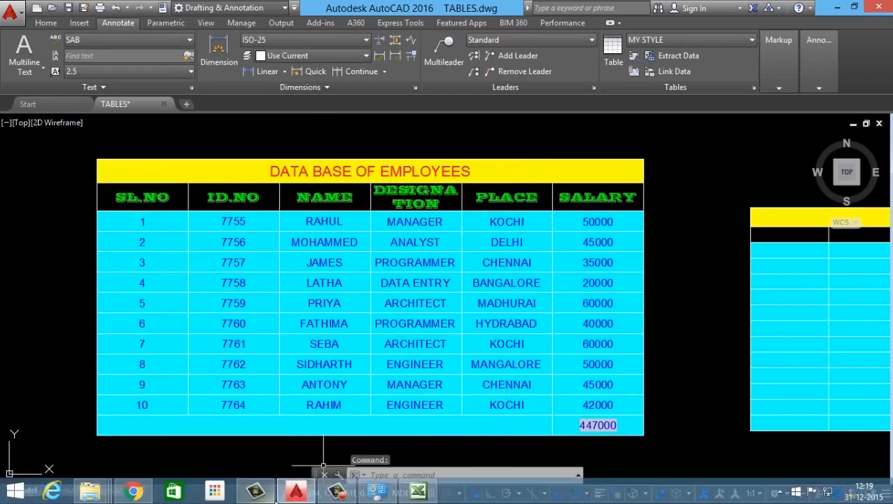
Switch to Excel and open Employee data base.csv from the Desktop, with all file types listed.
click(419, 494)
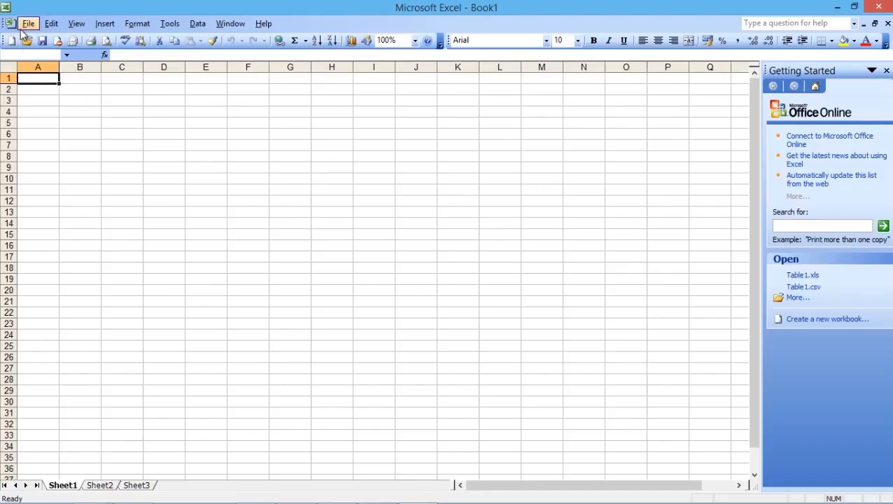
click(27, 25)
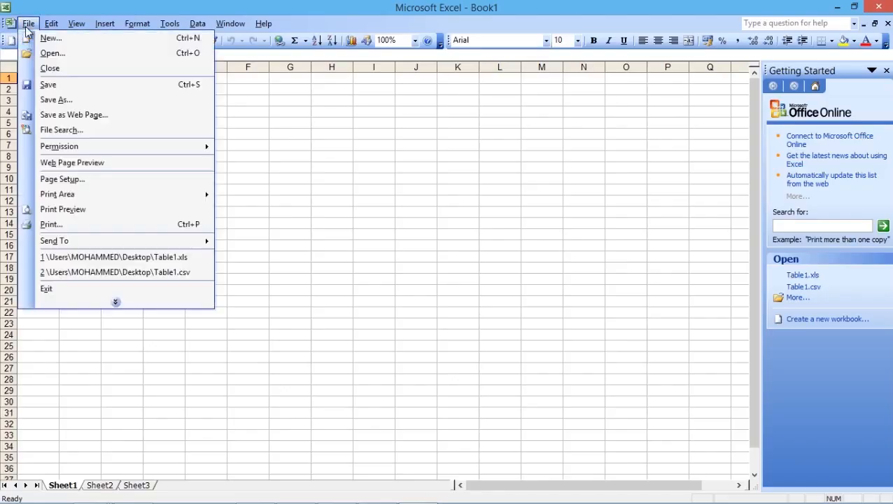
click(52, 53)
click(459, 370)
click(457, 383)
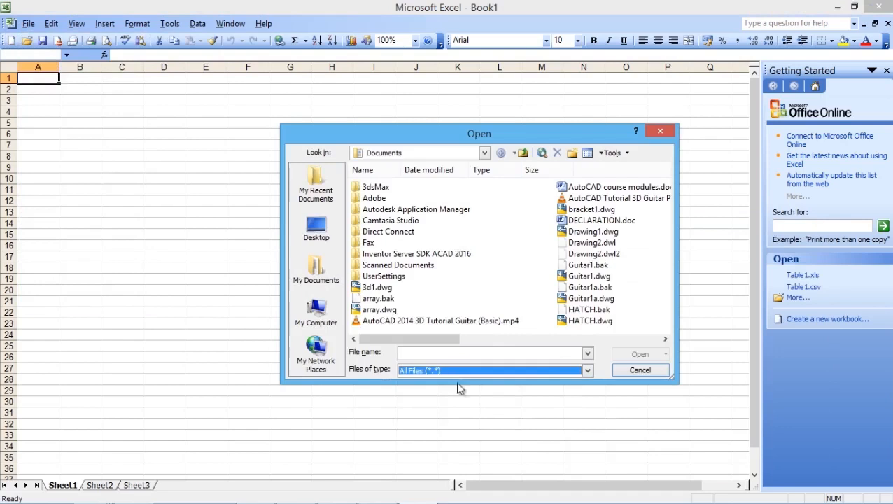
click(483, 152)
click(378, 169)
click(614, 339)
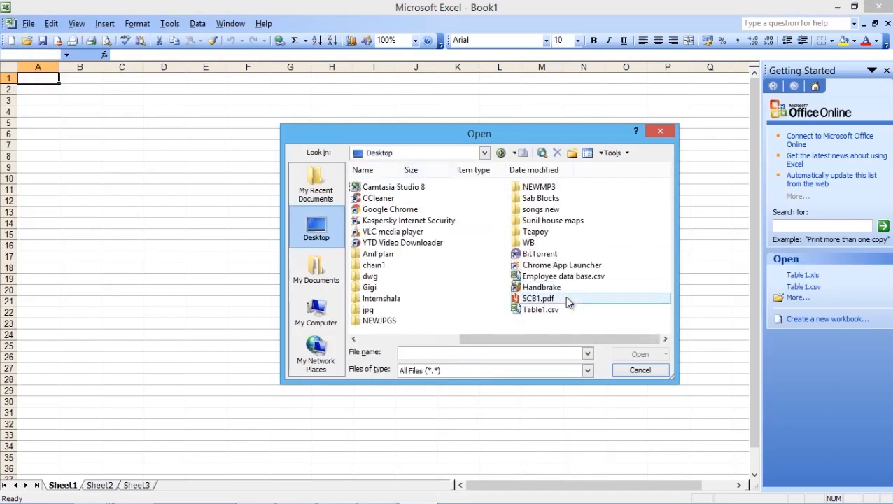
click(565, 277)
click(627, 352)
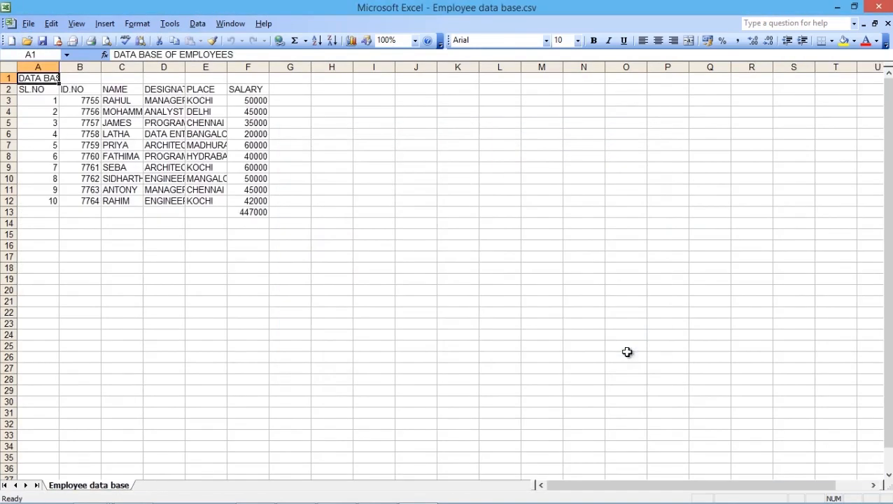
Widen columns B to F so the employee entries fit inside their cells.
drag(267, 70, 313, 70)
drag(227, 69, 261, 69)
drag(186, 69, 197, 68)
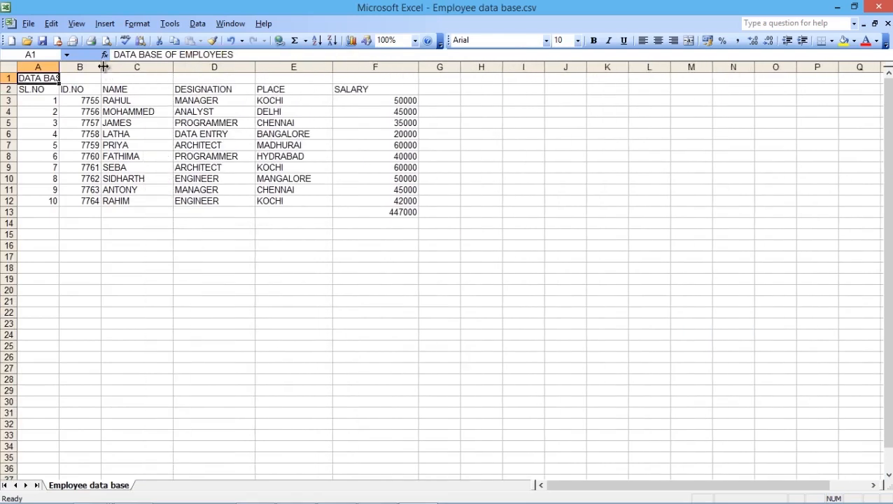
drag(102, 66, 128, 67)
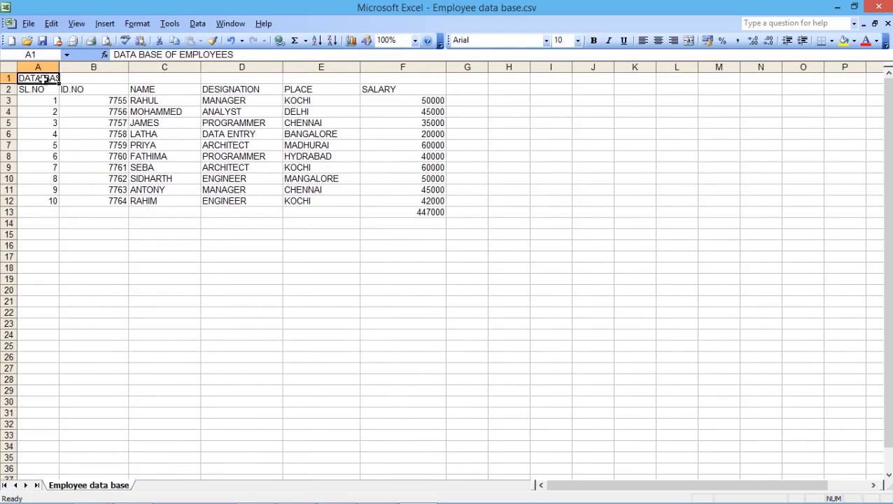
Merge and center the title across cells A1 to F1, keeping only the upper-left data.
drag(396, 81, 28, 79)
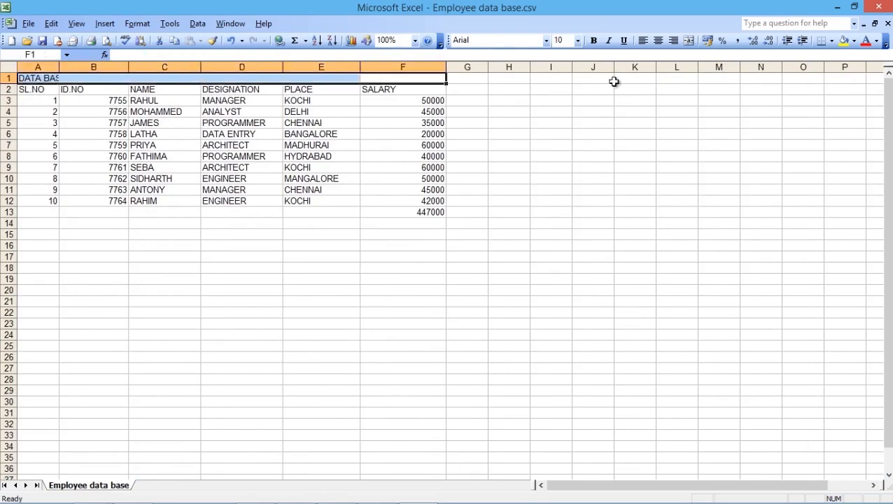
click(689, 40)
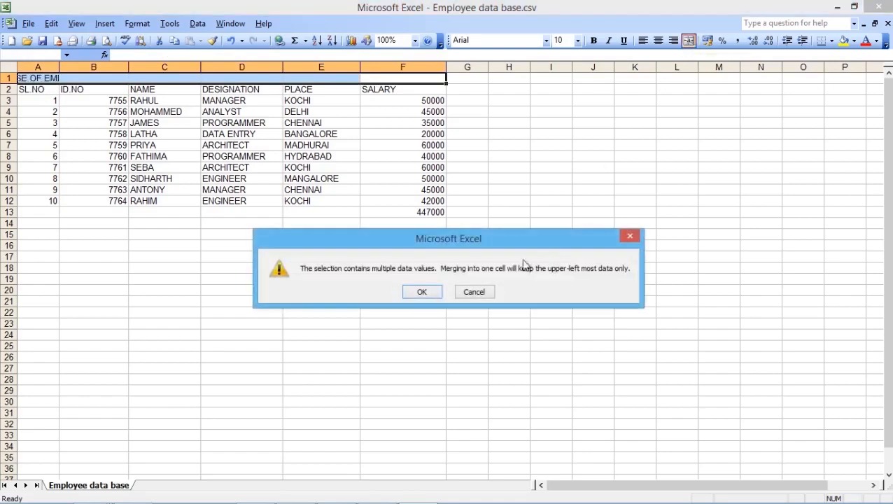
click(426, 293)
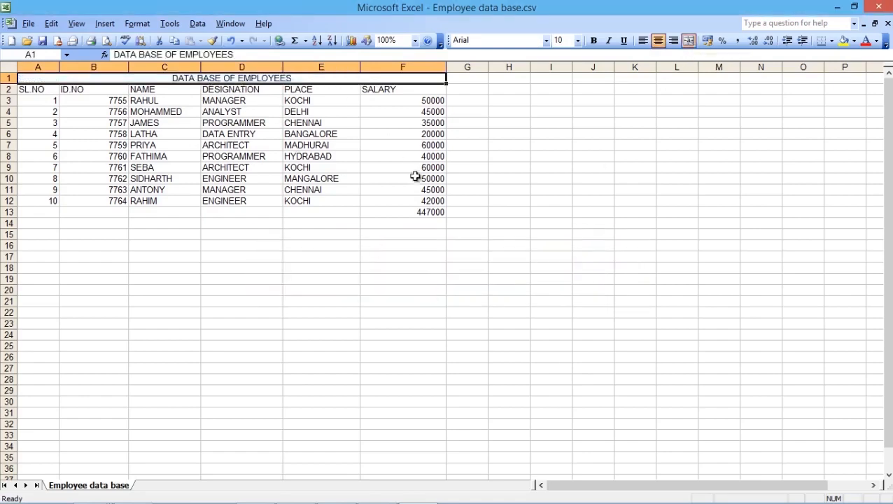
Save a copy on the Desktop as Employee data base.xls in Microsoft Excel 5.0/95 Workbook format.
click(30, 25)
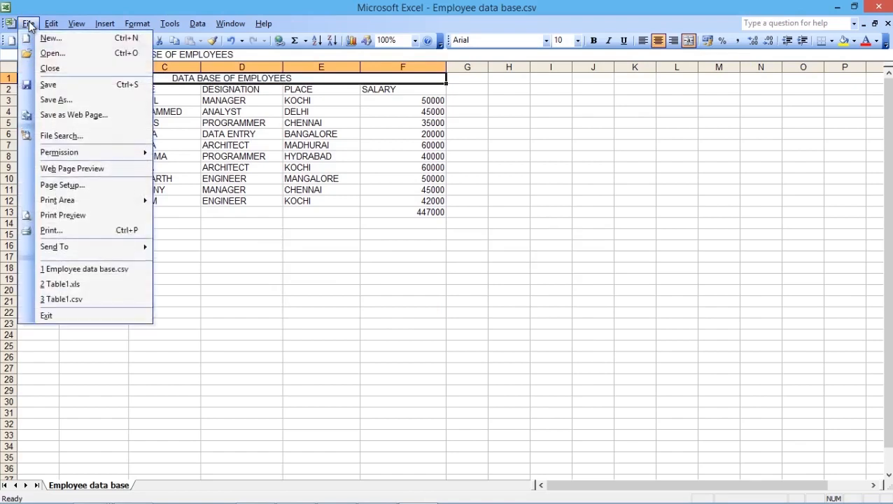
click(50, 98)
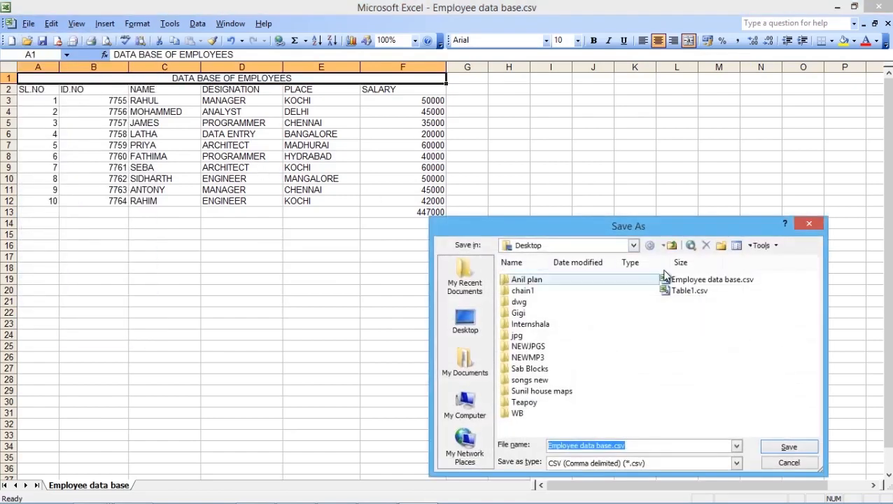
click(633, 464)
click(632, 466)
click(632, 465)
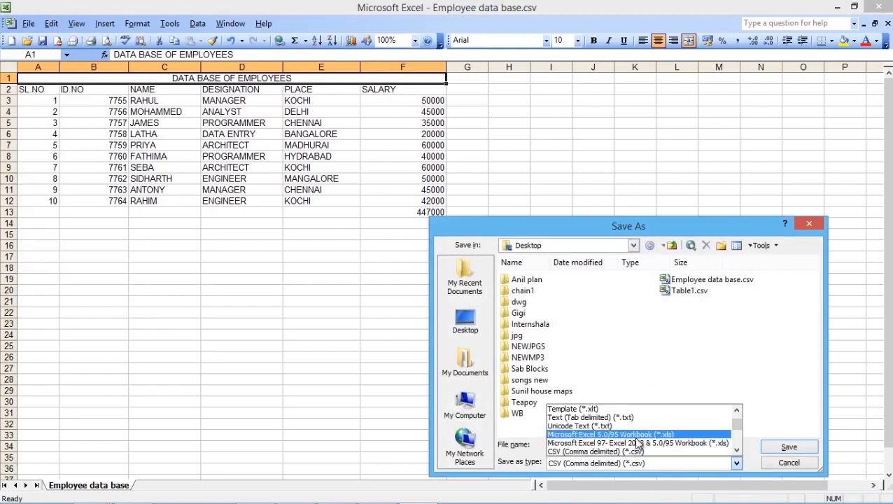
click(636, 436)
click(789, 447)
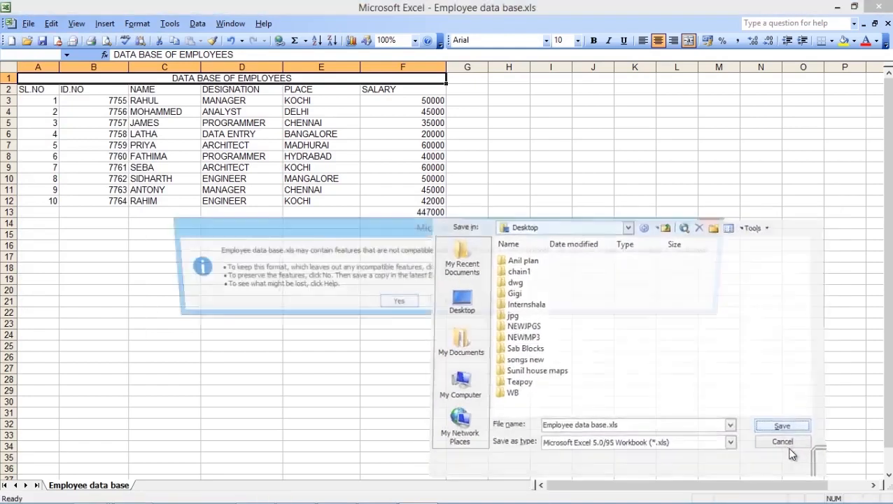
click(414, 302)
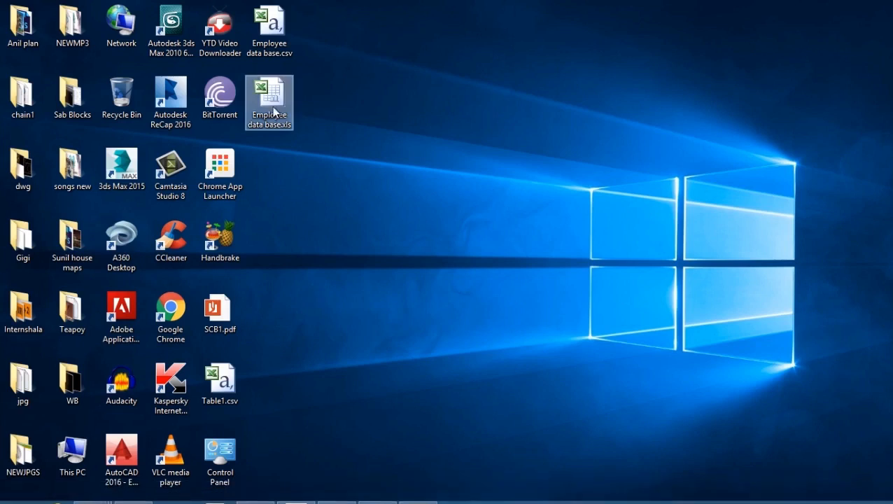
click(371, 291)
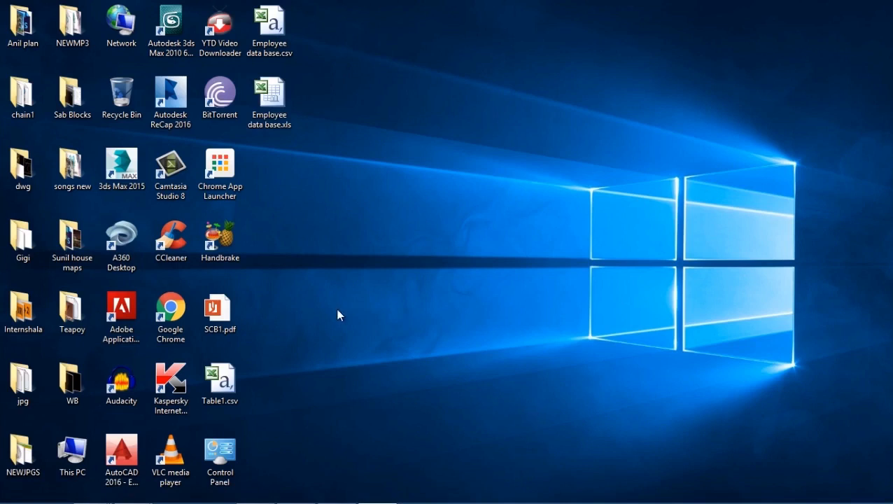
click(275, 117)
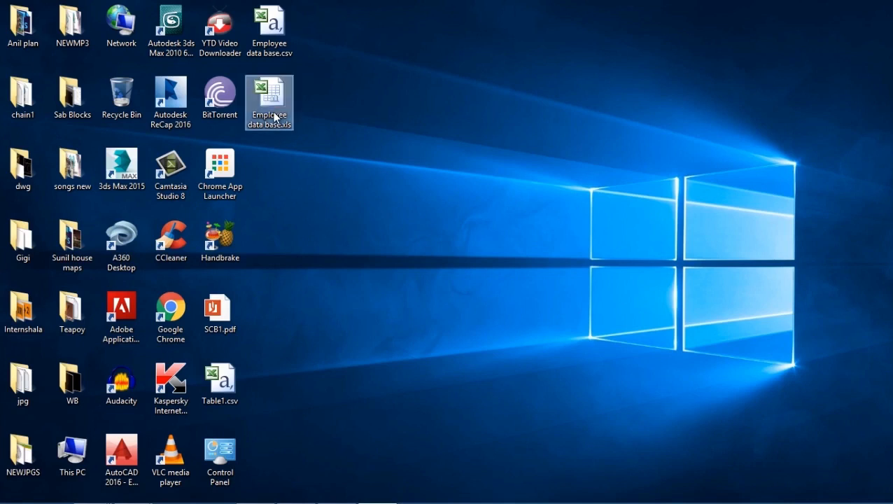
click(264, 211)
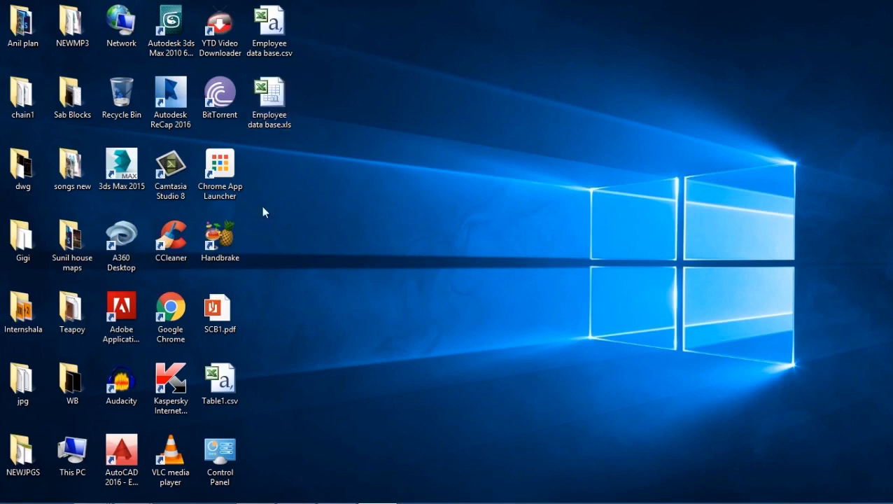
Switch to AutoCAD and start a new drawing from the start page.
click(295, 490)
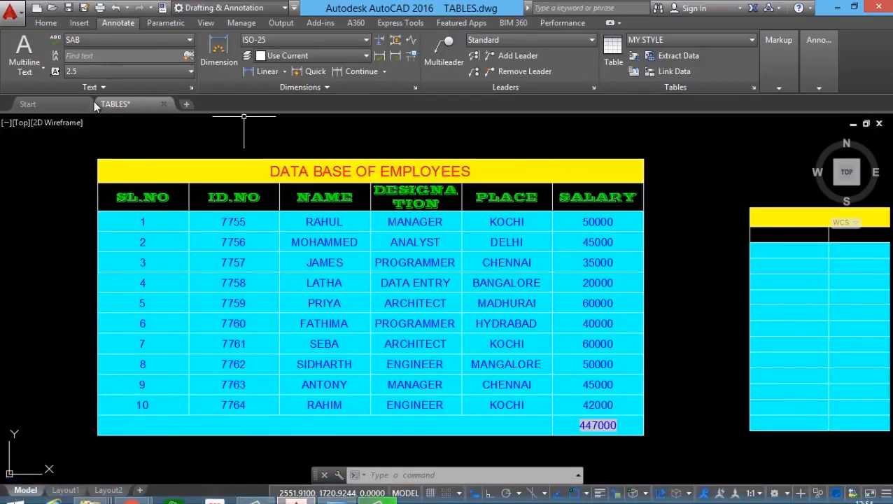
click(43, 103)
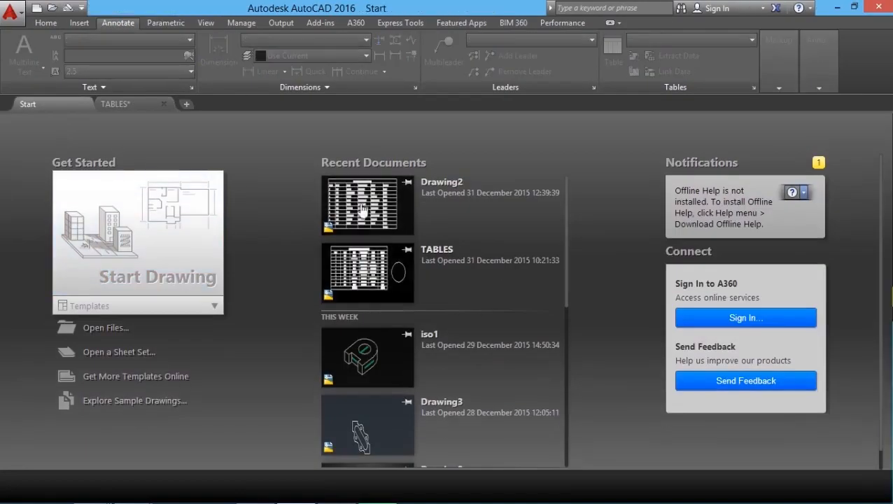
click(216, 199)
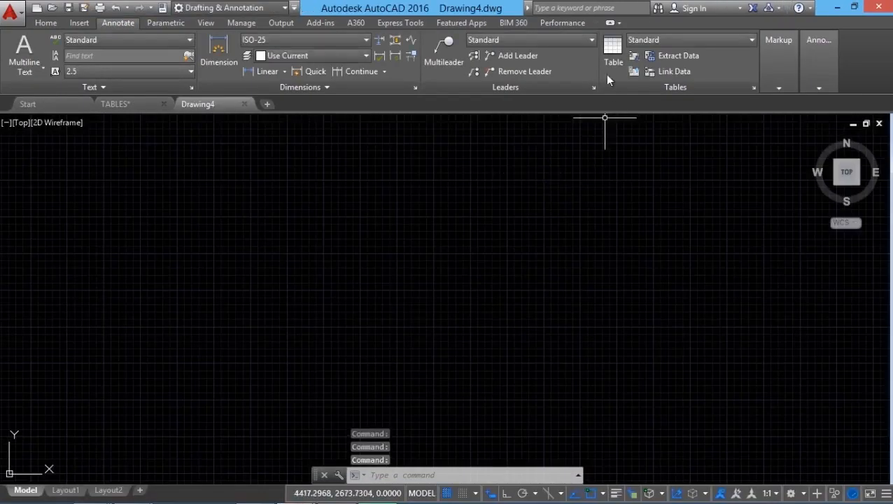
Start inserting a table from a data link and create a new Excel data link named MY LINK.
click(607, 68)
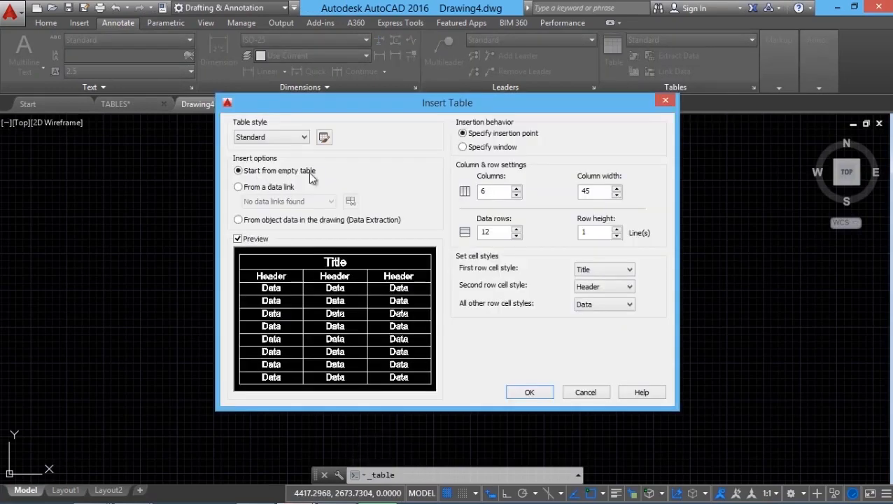
click(238, 188)
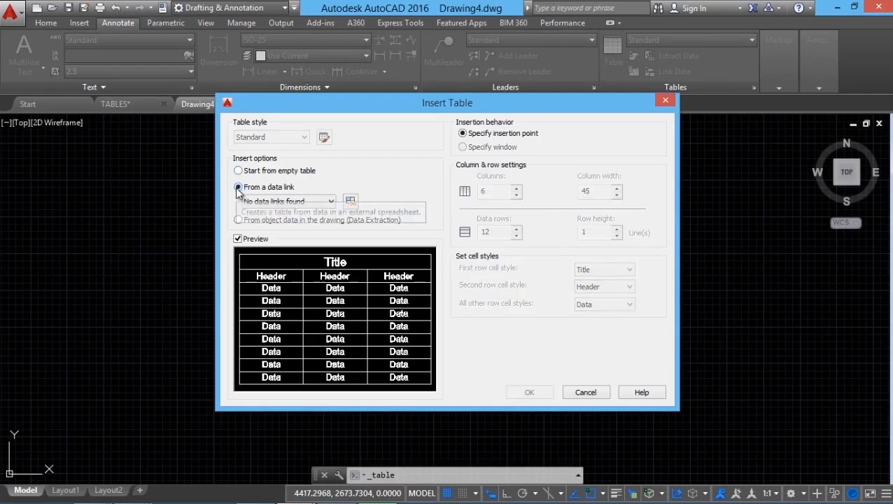
click(278, 202)
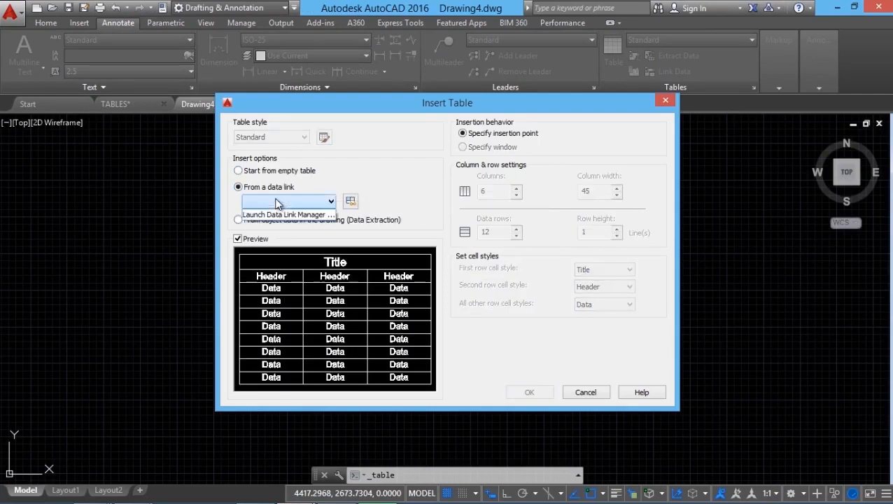
click(281, 214)
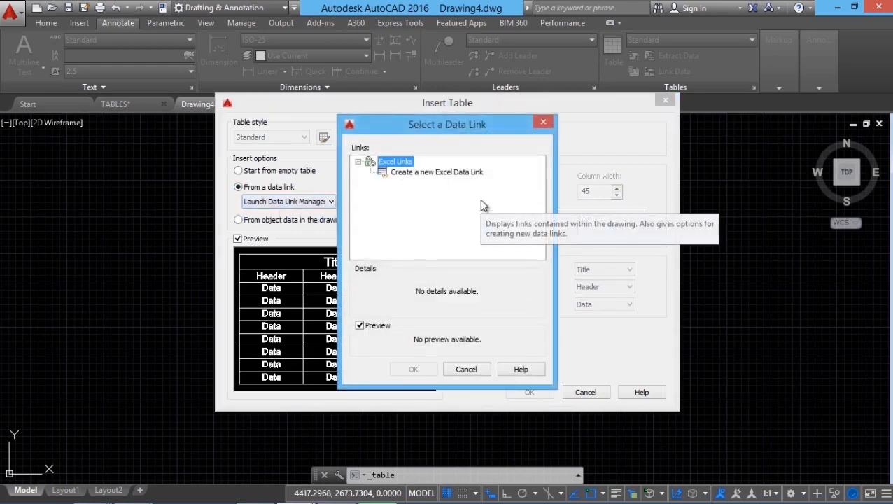
click(423, 173)
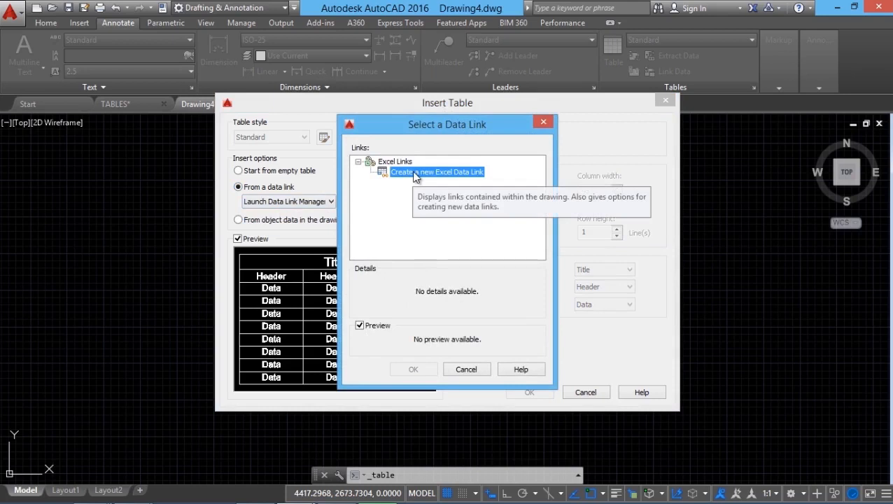
double_click(414, 174)
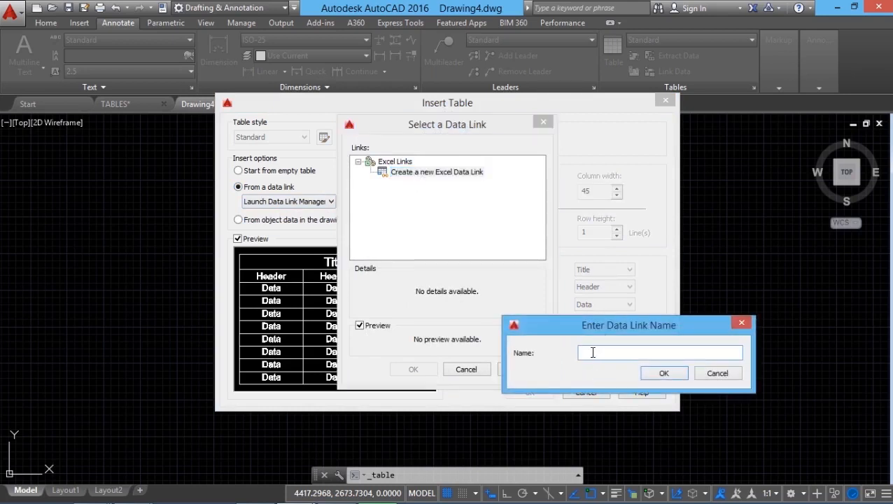
text(MY LINK)
click(656, 371)
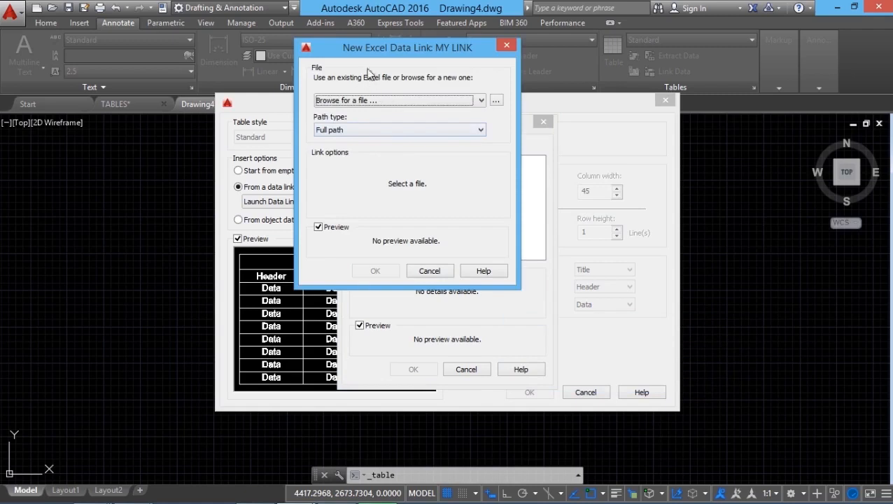
Link MY LINK to the entire Employee data base sheet of the Excel file on the Desktop, using the full path.
click(496, 102)
click(226, 356)
click(449, 417)
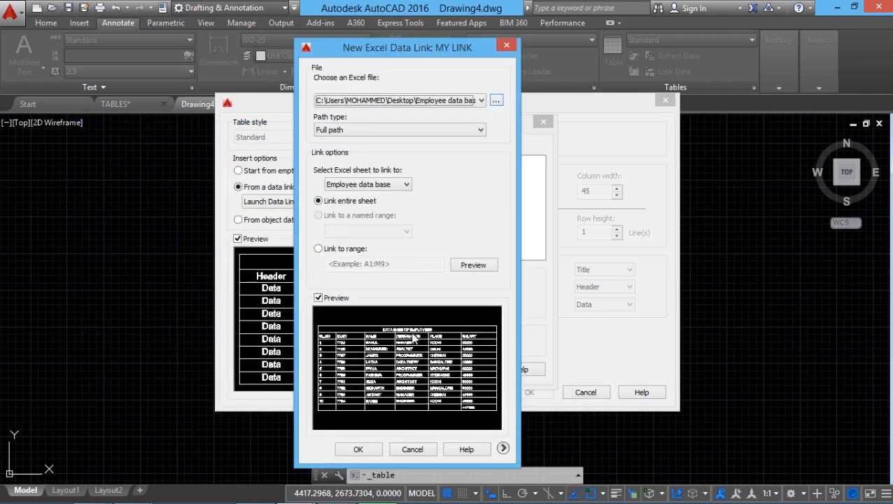
click(359, 450)
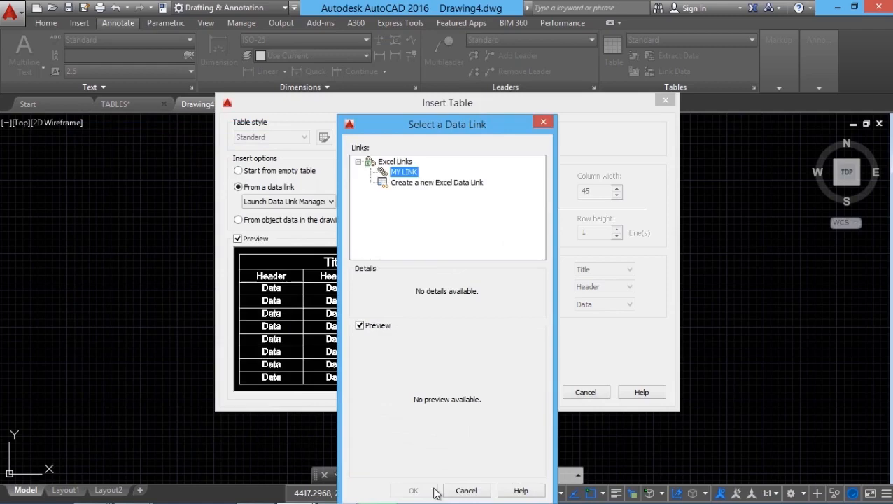
Insert the table from MY LINK at a picked point in the empty drawing.
click(408, 488)
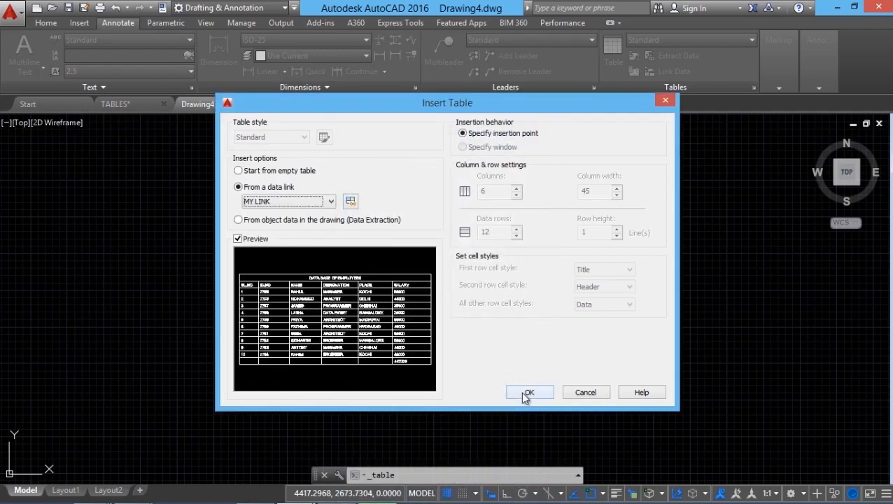
click(523, 393)
scroll(268, 263, up, 8)
scroll(203, 217, down, 3)
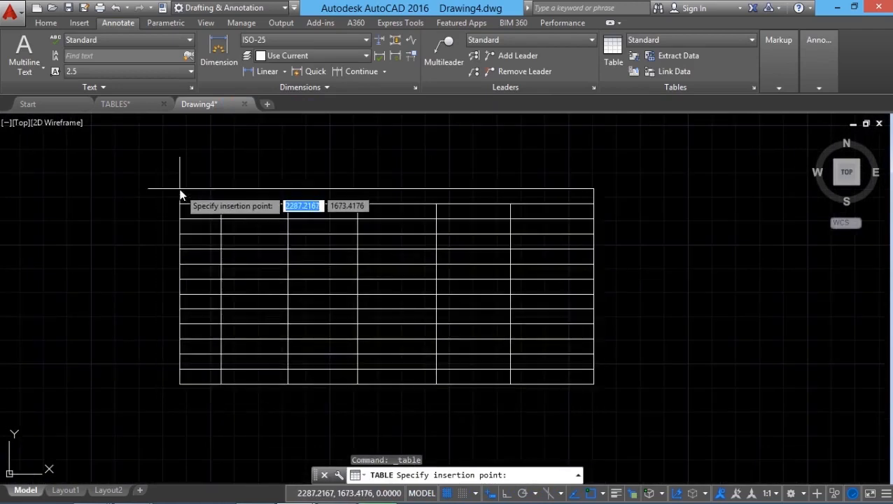
click(179, 195)
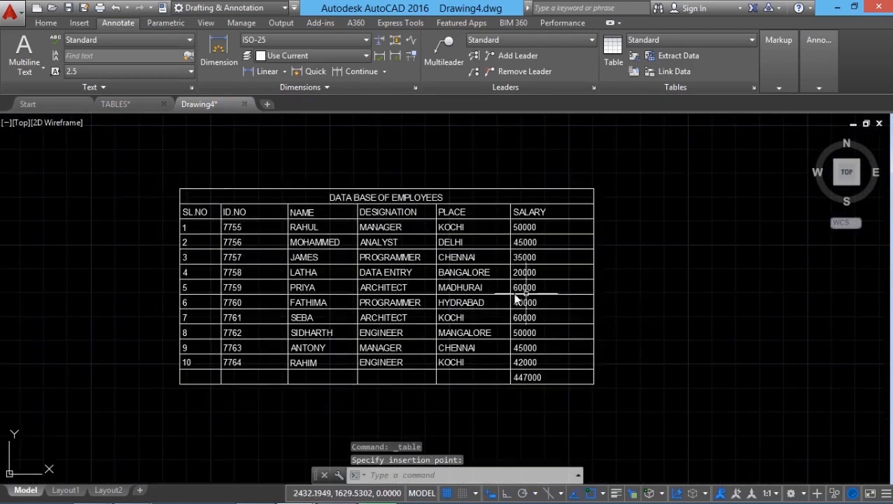
scroll(457, 289, up, 2)
middle_drag(409, 327, 438, 329)
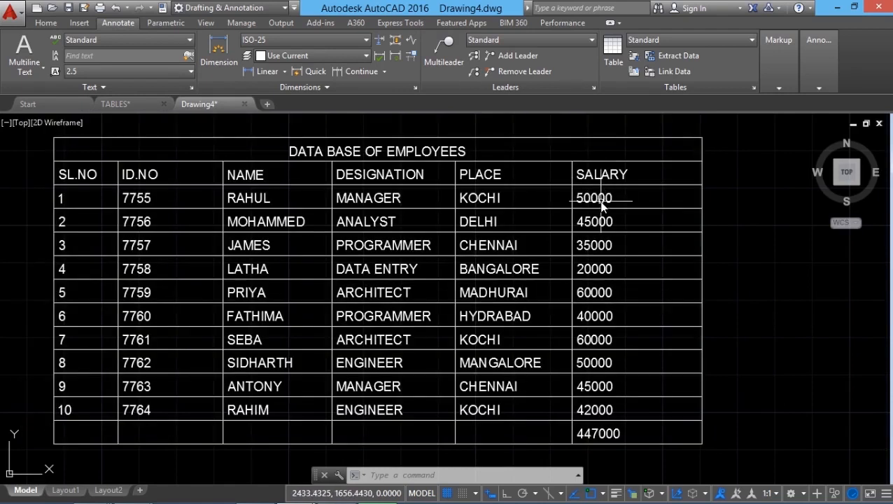
Unlock salary cell F3 in the linked table and set its value to 70000.
click(602, 205)
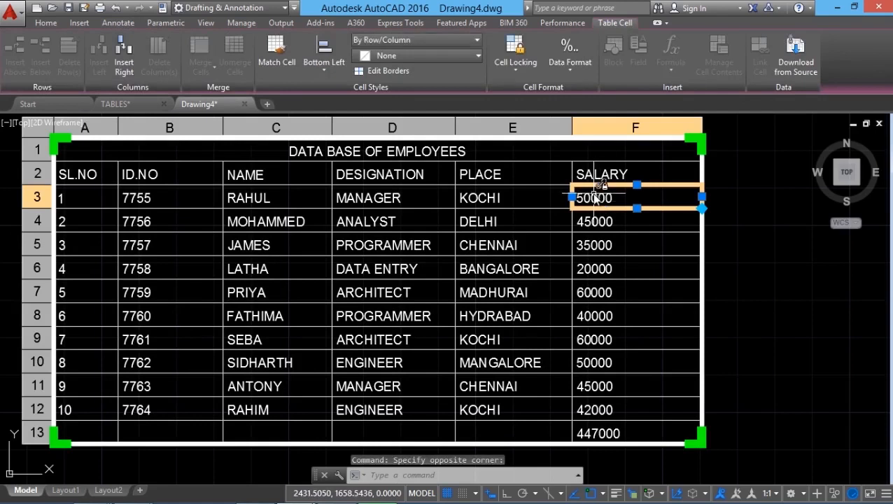
mouse_move(594, 198)
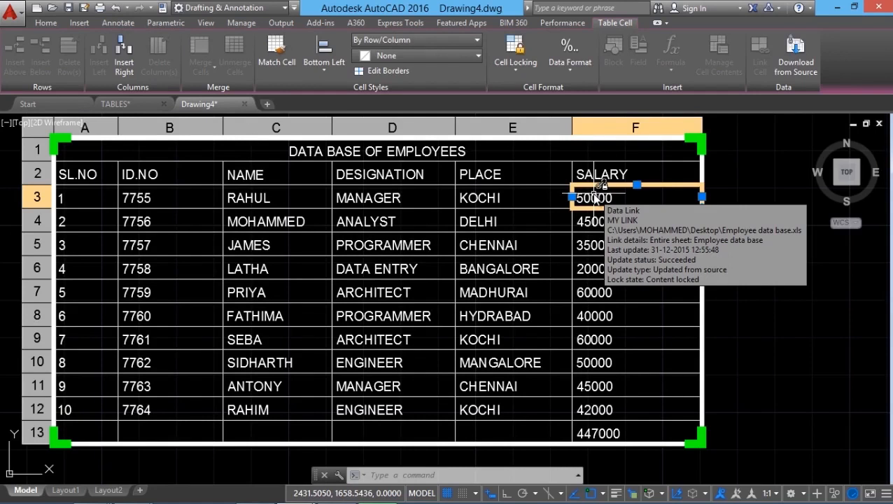
click(514, 70)
click(515, 91)
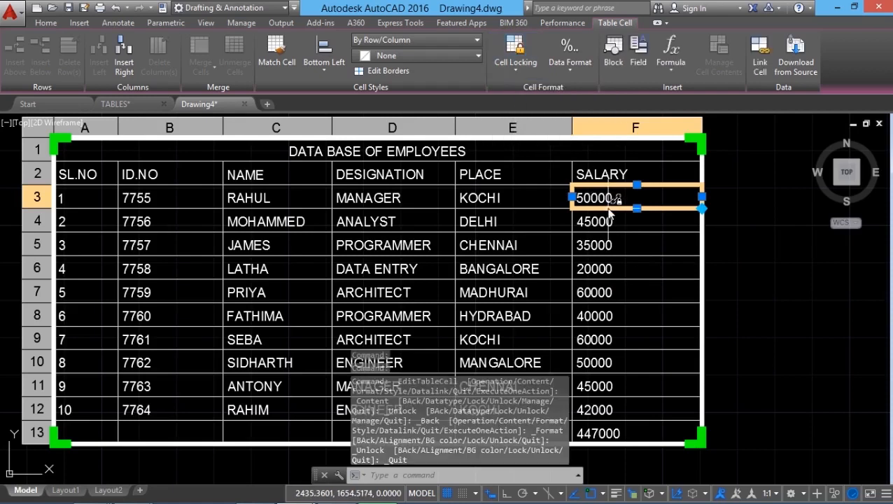
double_click(624, 201)
drag(626, 202, 542, 183)
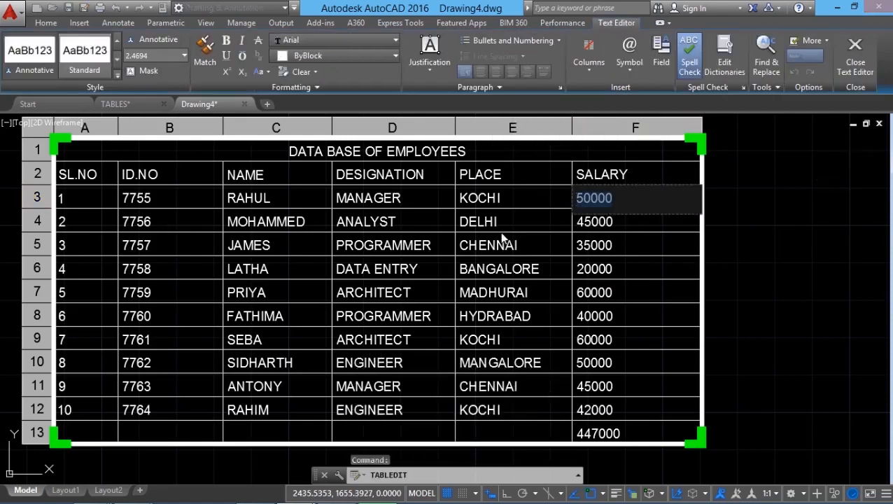
text(70000)
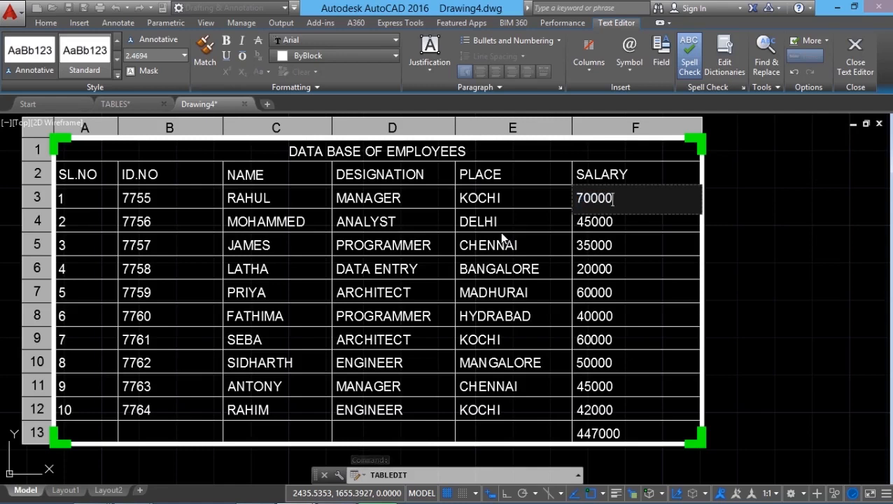
click(689, 182)
Upload the edited table's data to its source file, and open Employee data base.xls from the desktop in Excel.
click(682, 179)
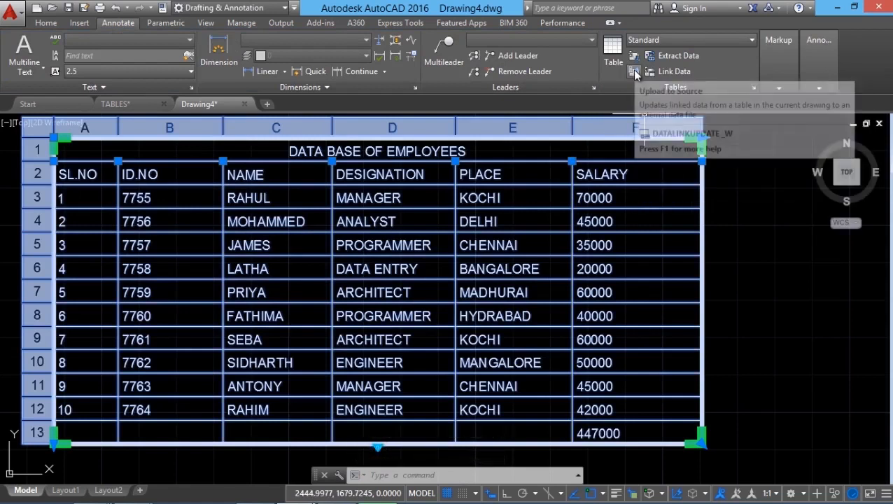
click(634, 72)
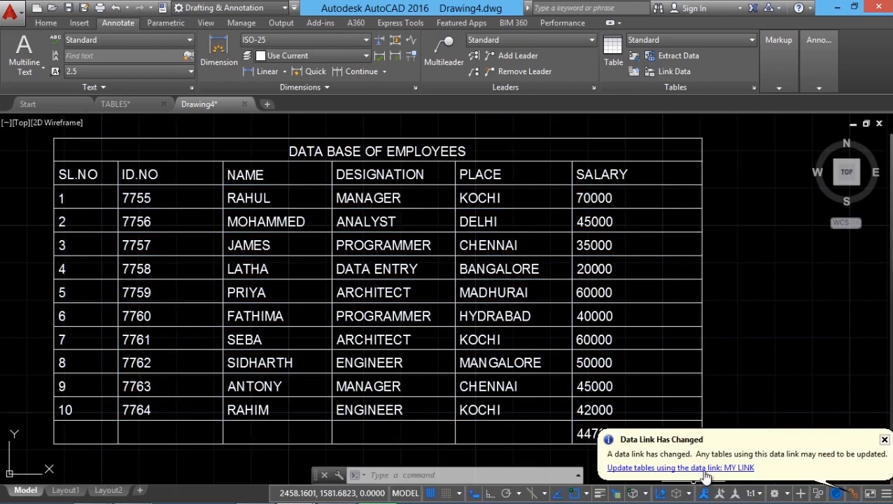
click(837, 6)
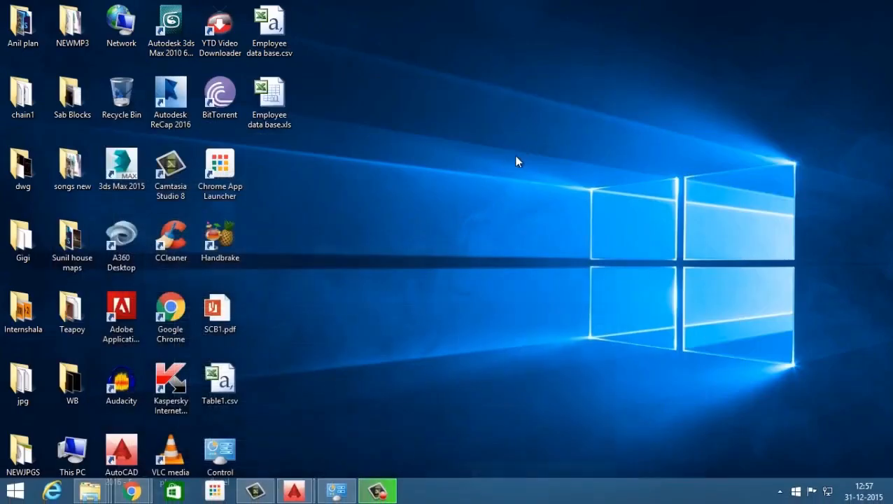
double_click(263, 126)
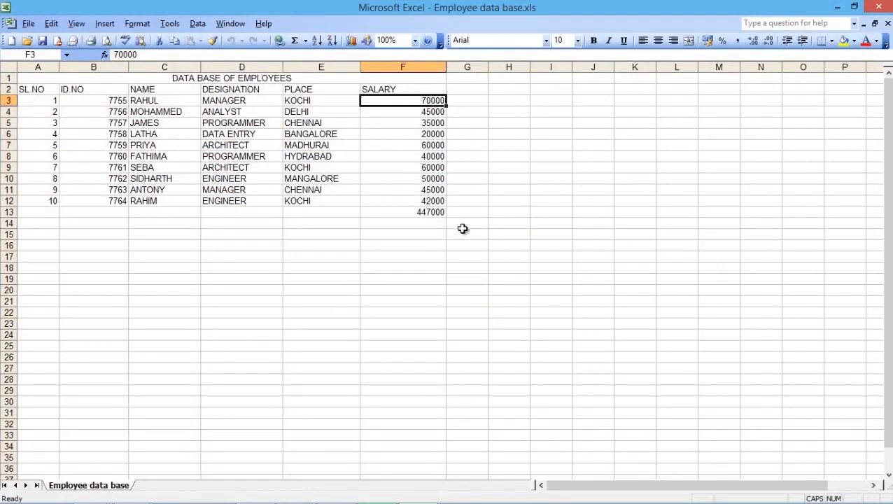
Change the designation in cell D12 to SENIOR ENGINEER and save the workbook.
double_click(239, 201)
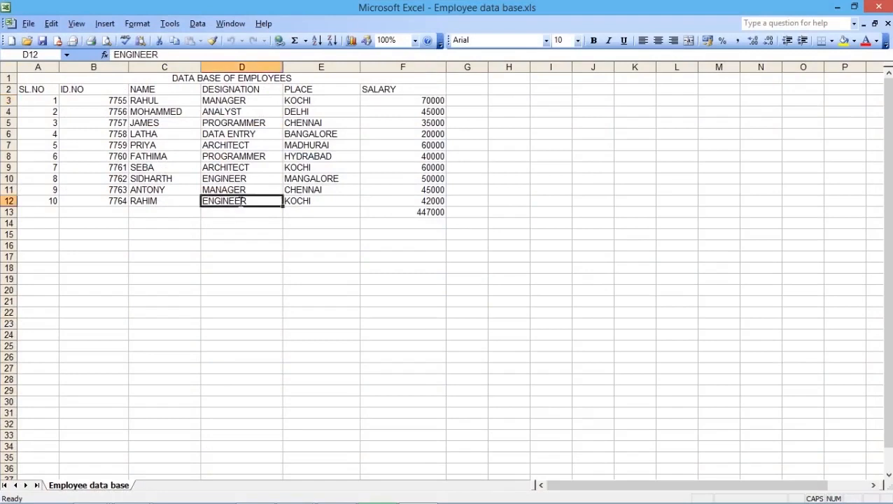
double_click(203, 201)
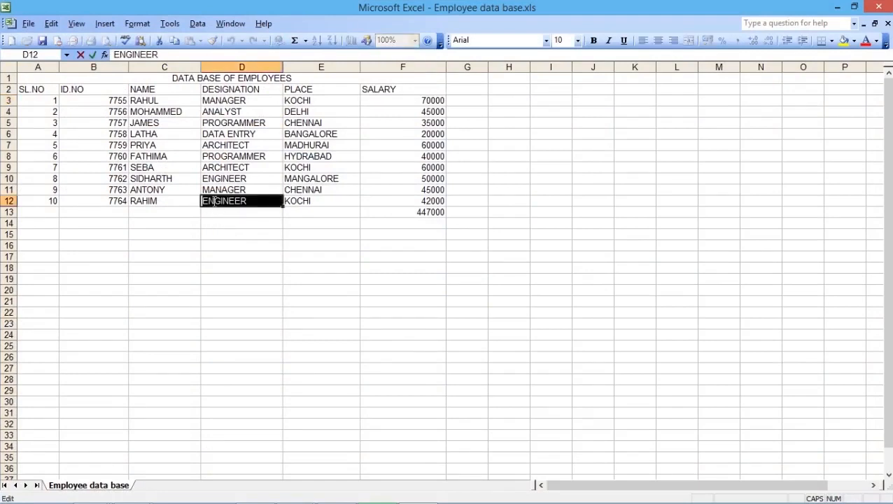
click(204, 200)
text(SENIOR)
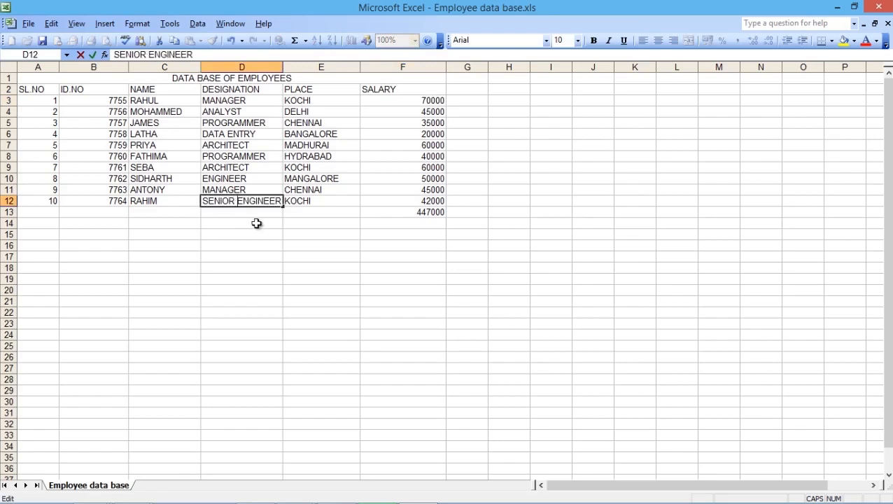
click(29, 23)
click(39, 84)
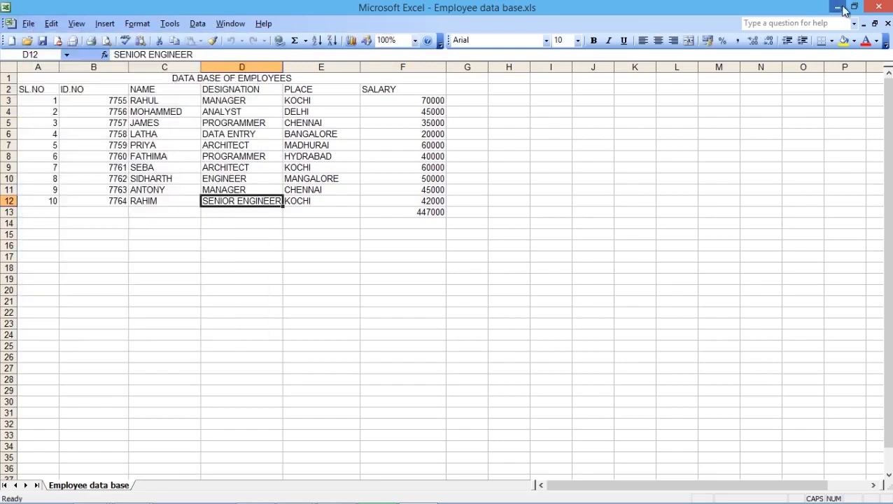
Switch back to Drawing4.dwg in AutoCAD, maximize its window, and update the tables that use the data link MY LINK.
click(839, 8)
mouse_move(294, 498)
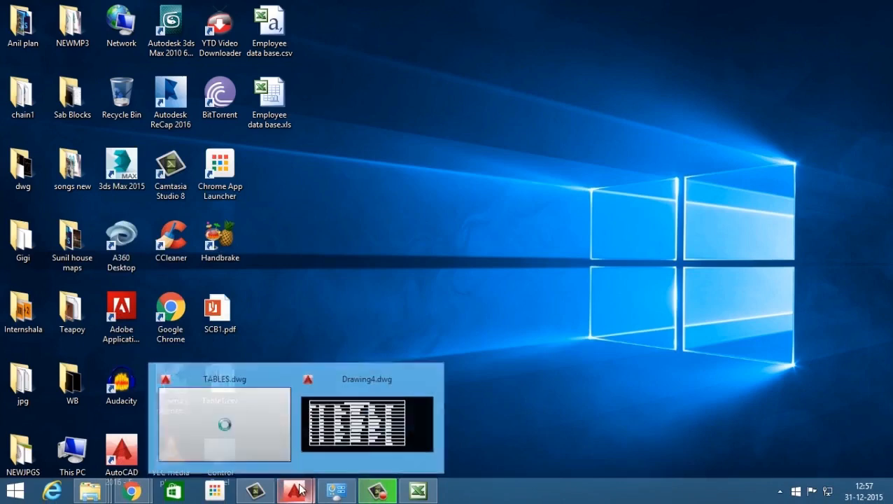
click(405, 374)
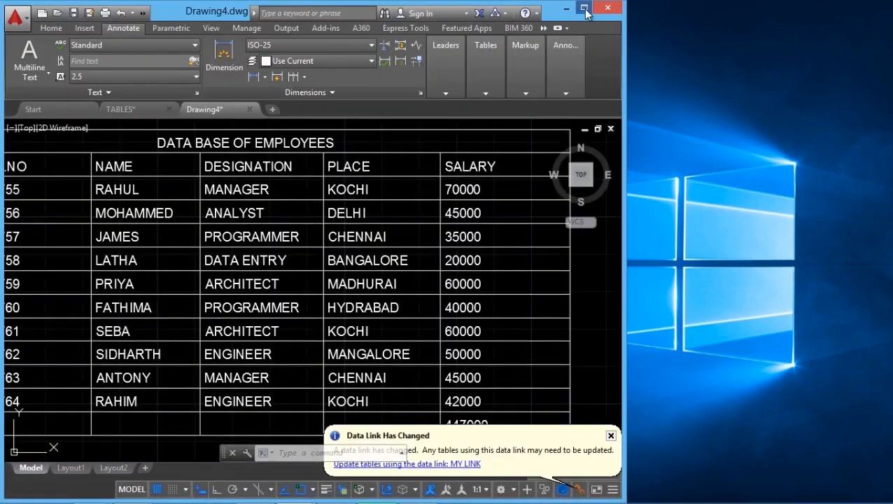
click(591, 8)
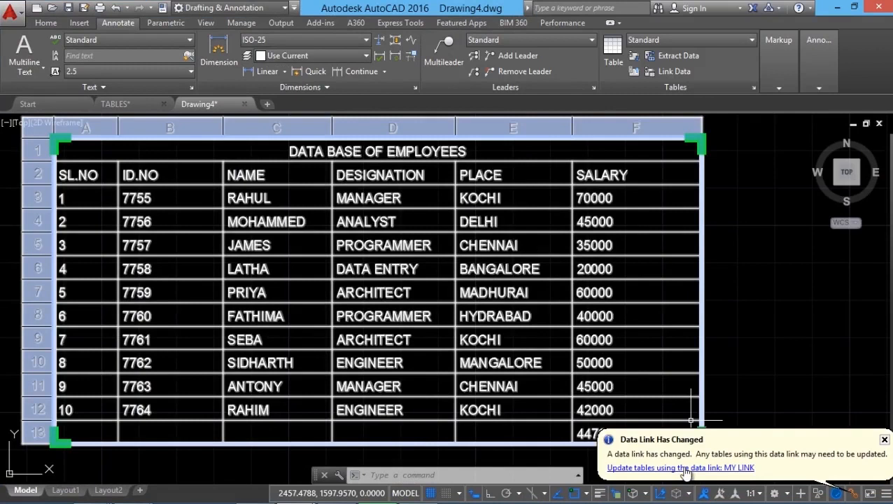
click(686, 467)
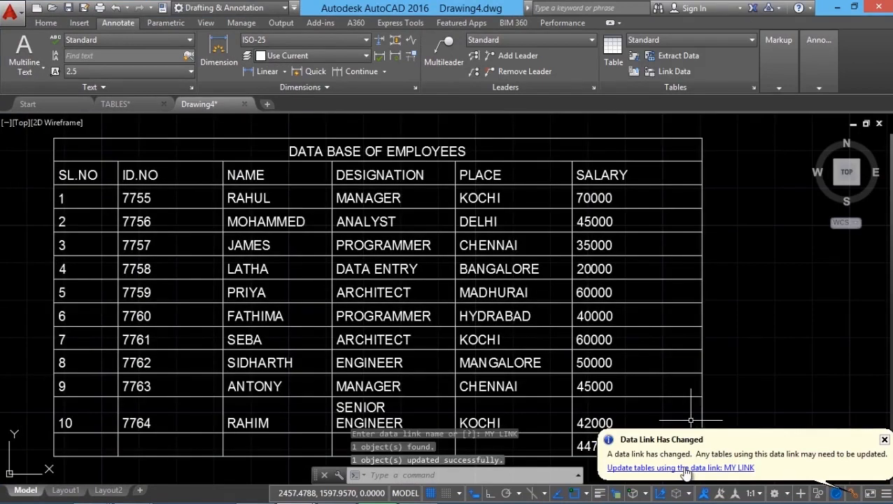